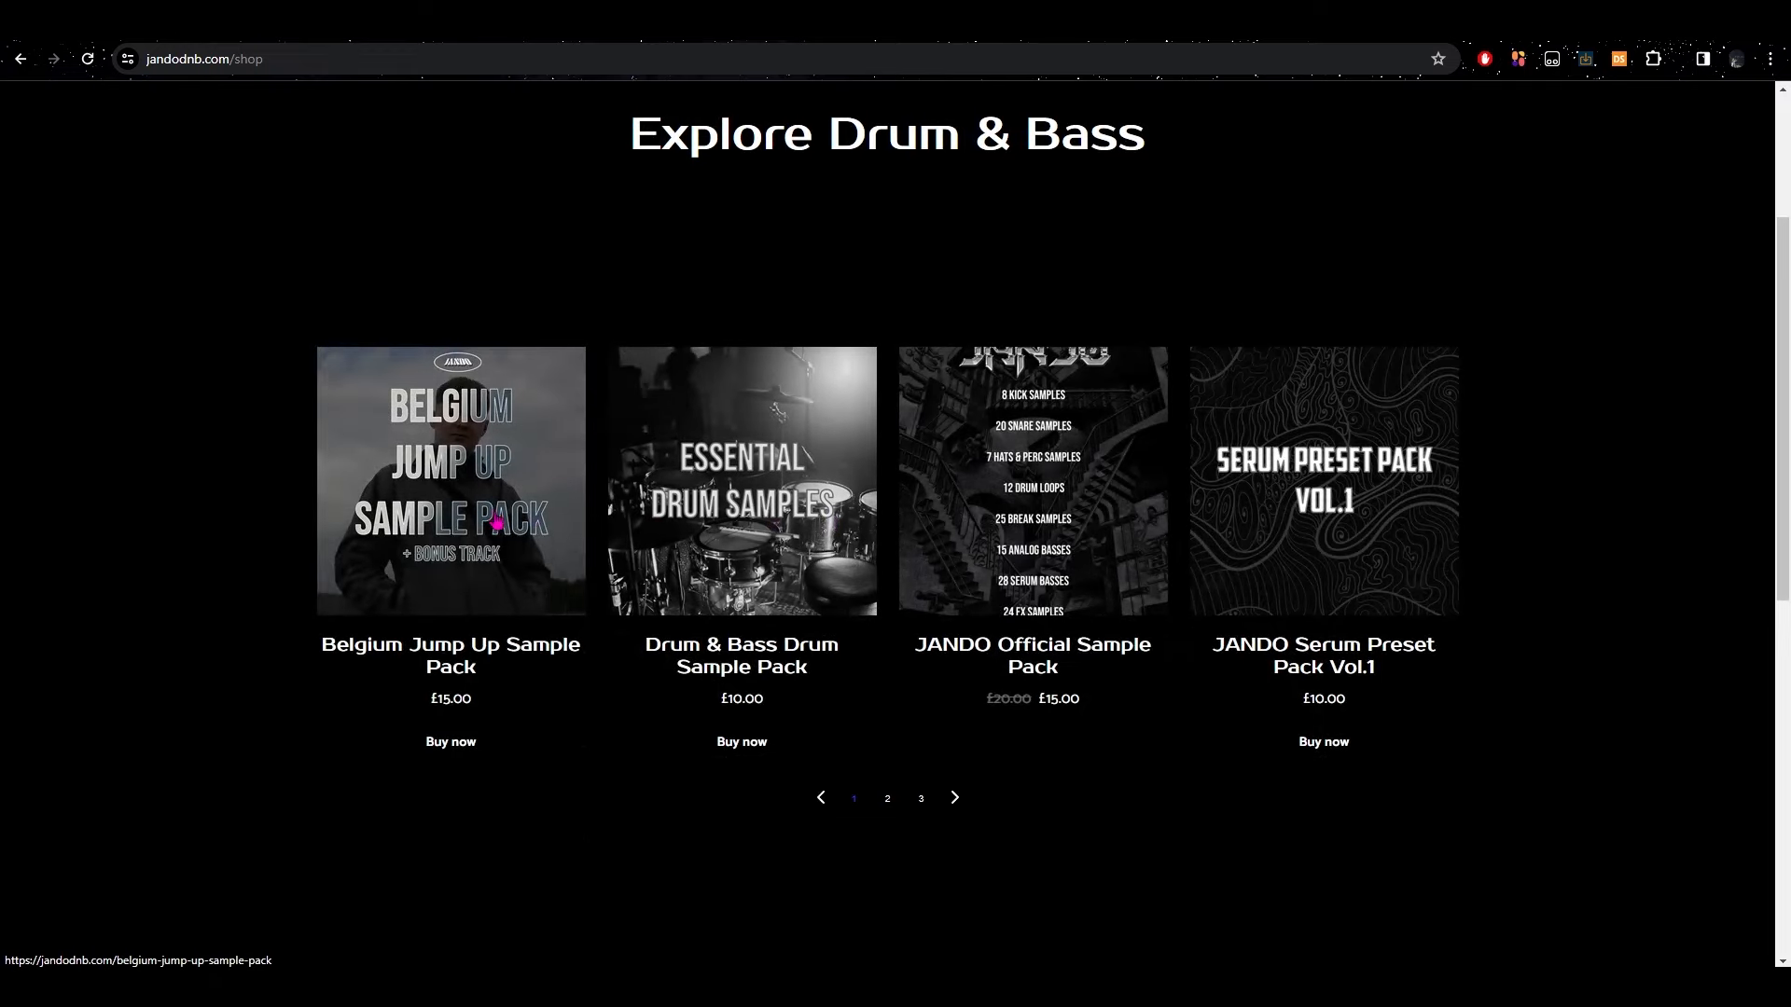
Browse the shop's product listings through to the third page
click(955, 799)
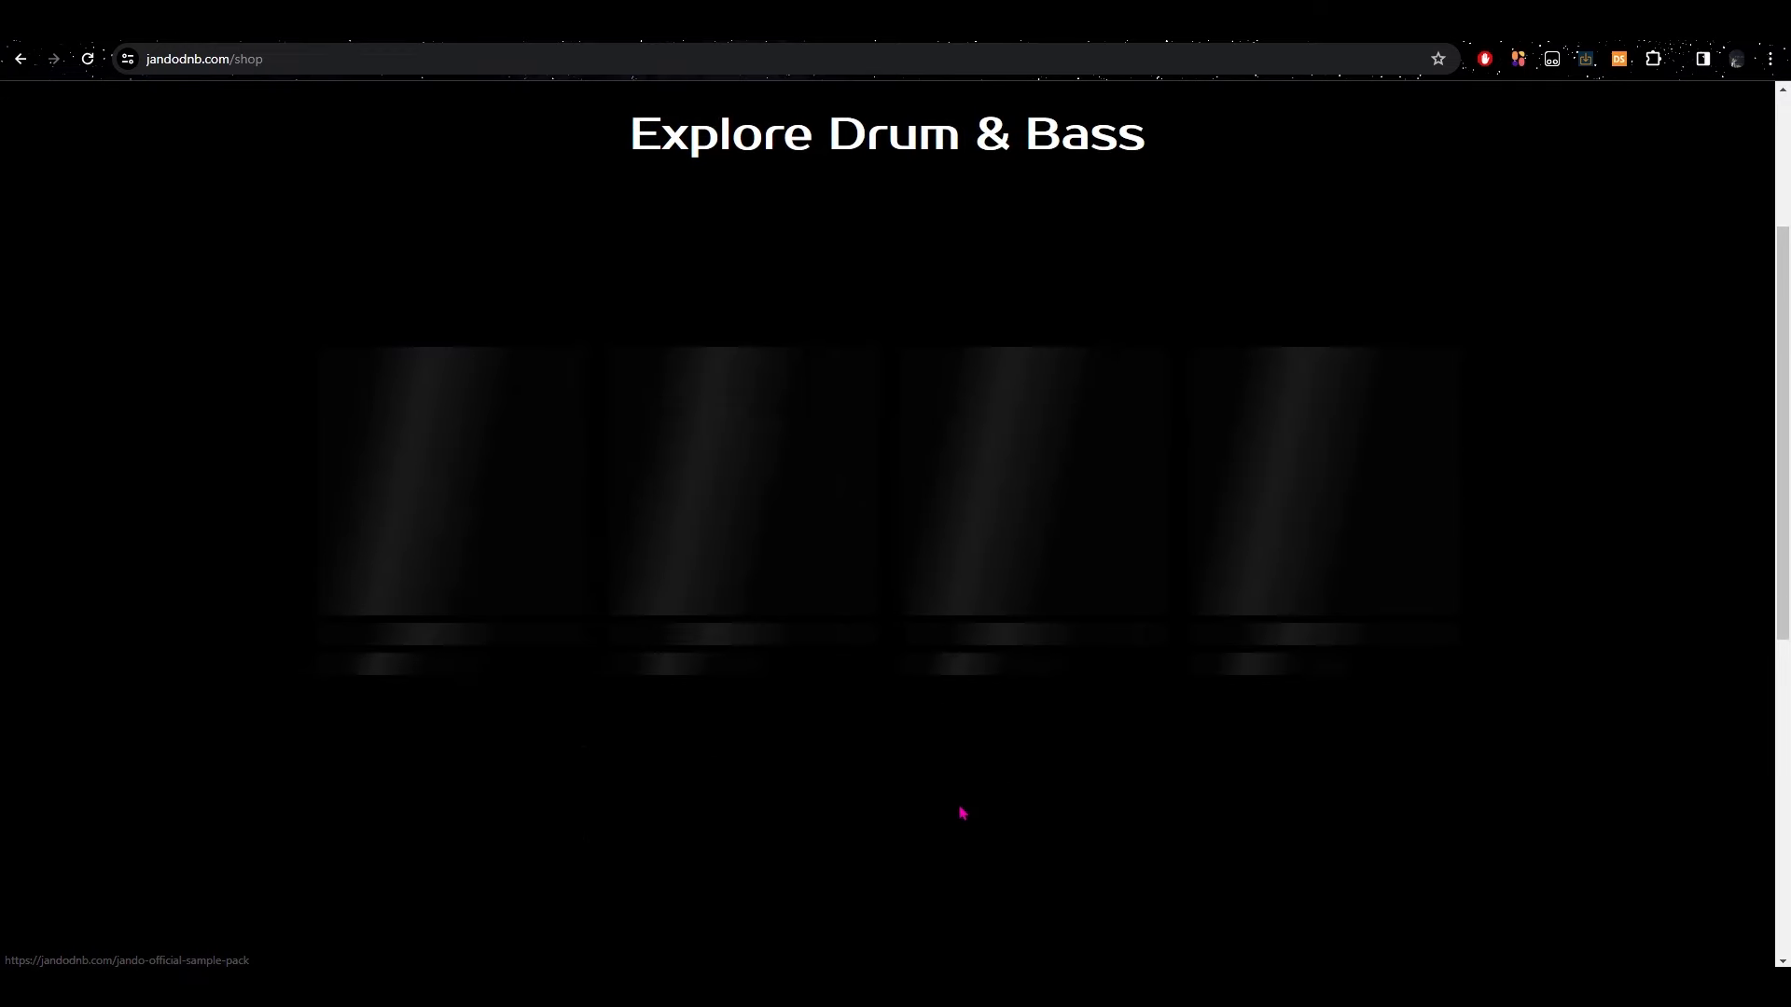
click(956, 800)
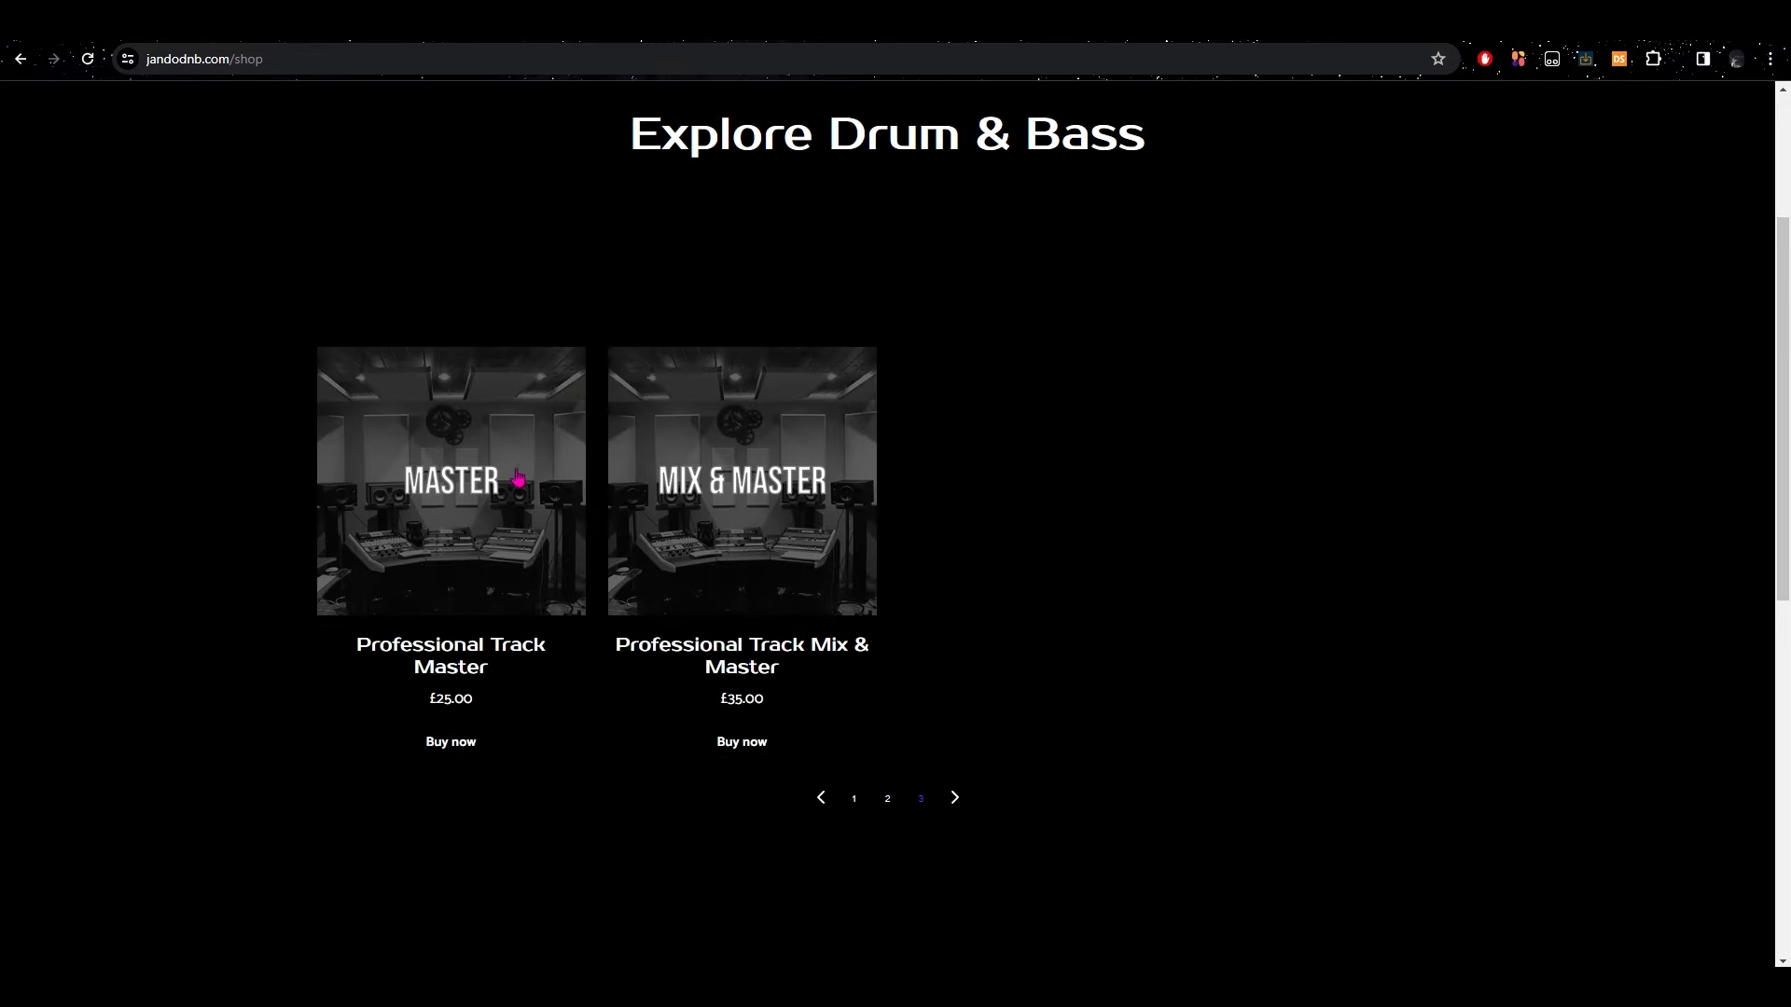
scroll(774, 560, up, 1)
scroll(774, 559, up, 2)
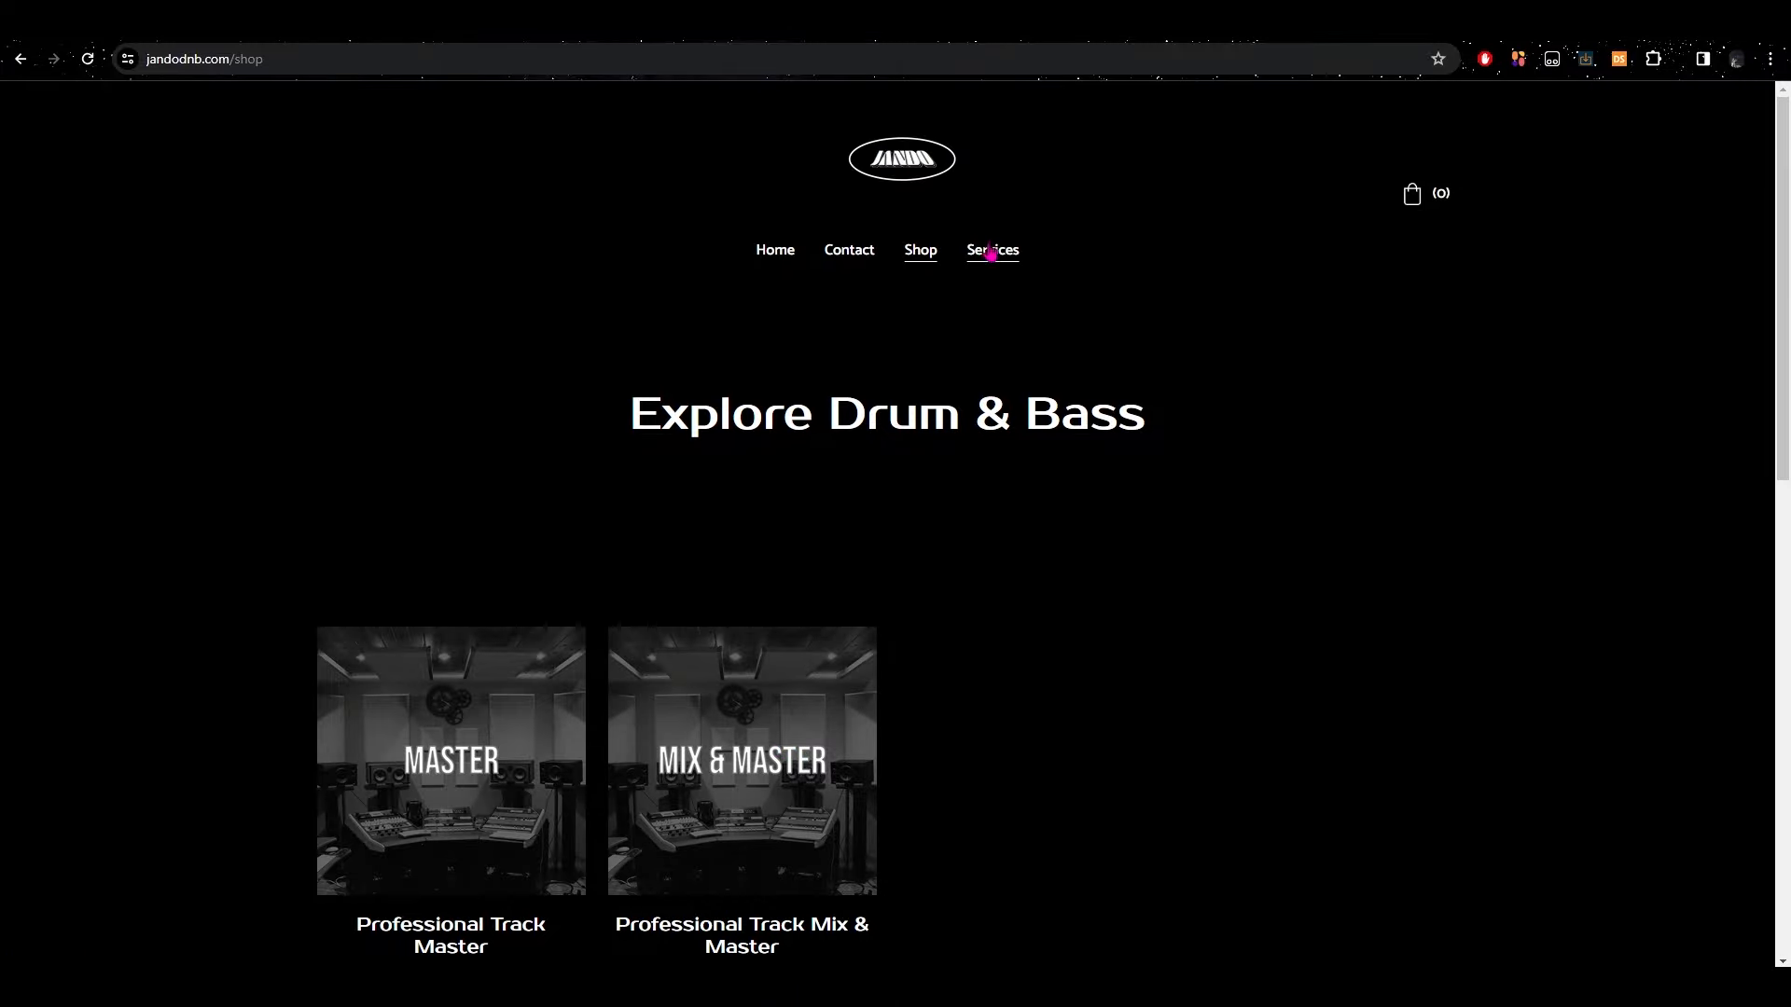
View the services page and read through the mastering and mix & master offers
click(991, 250)
scroll(1014, 497, down, 3)
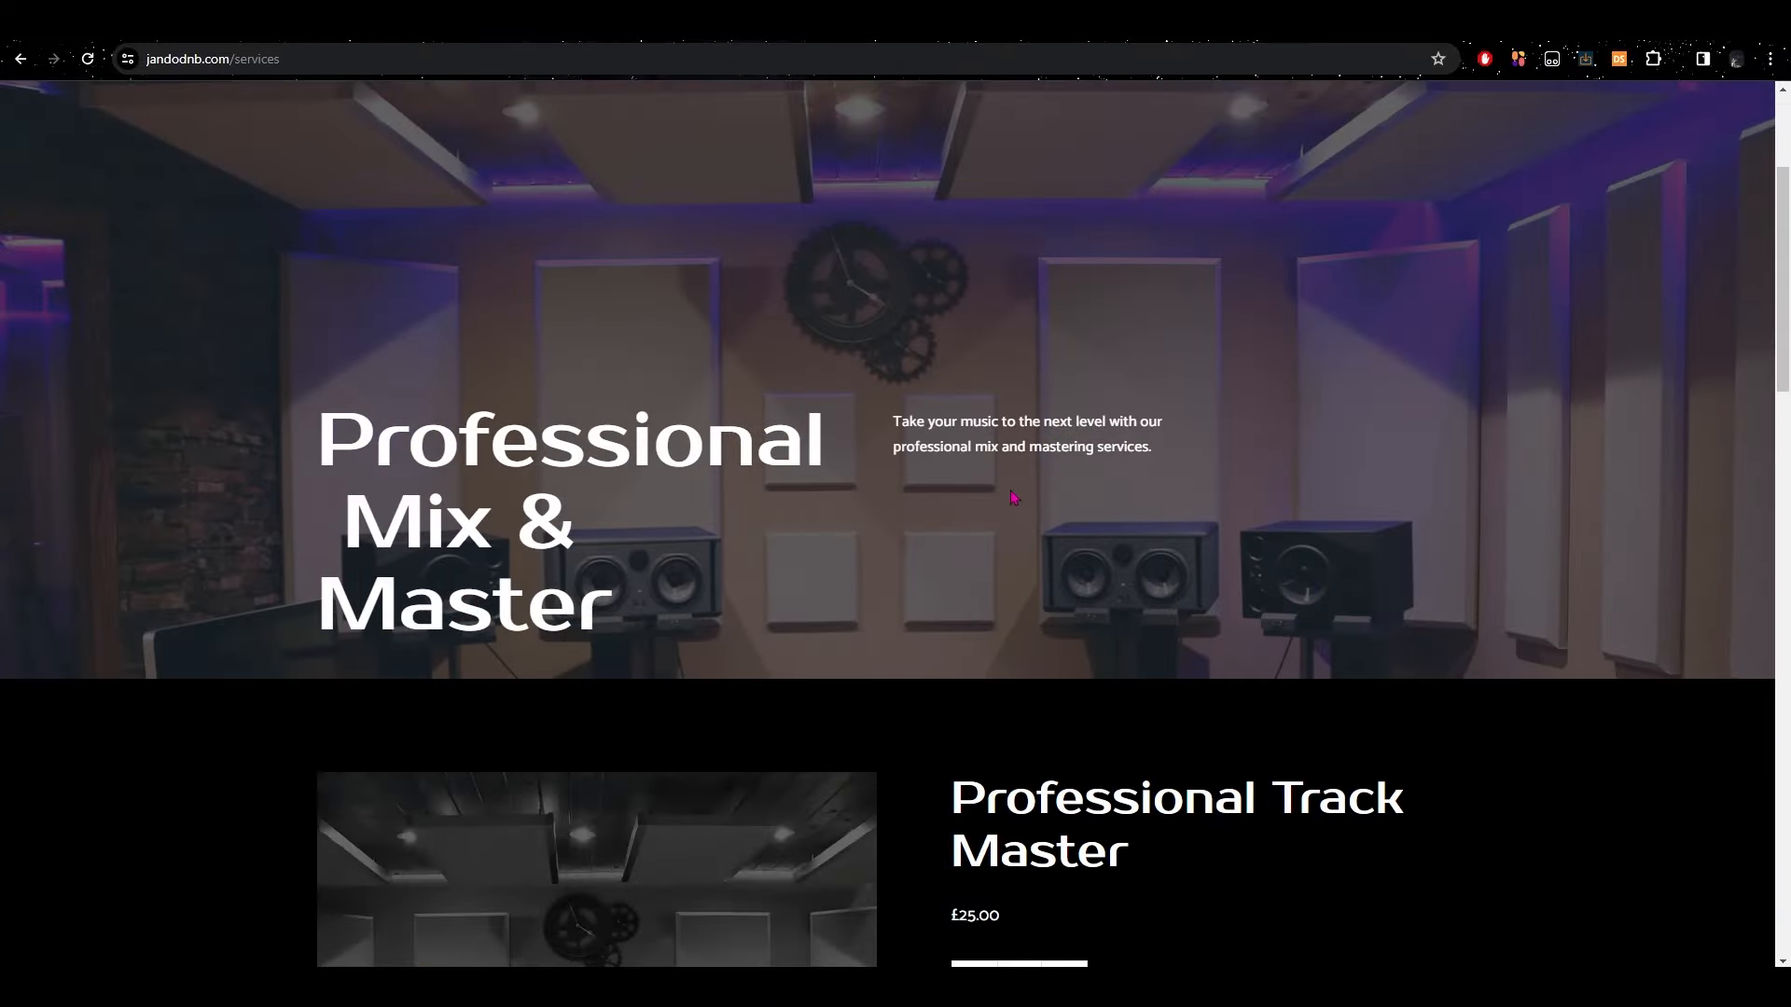
scroll(787, 470, down, 20)
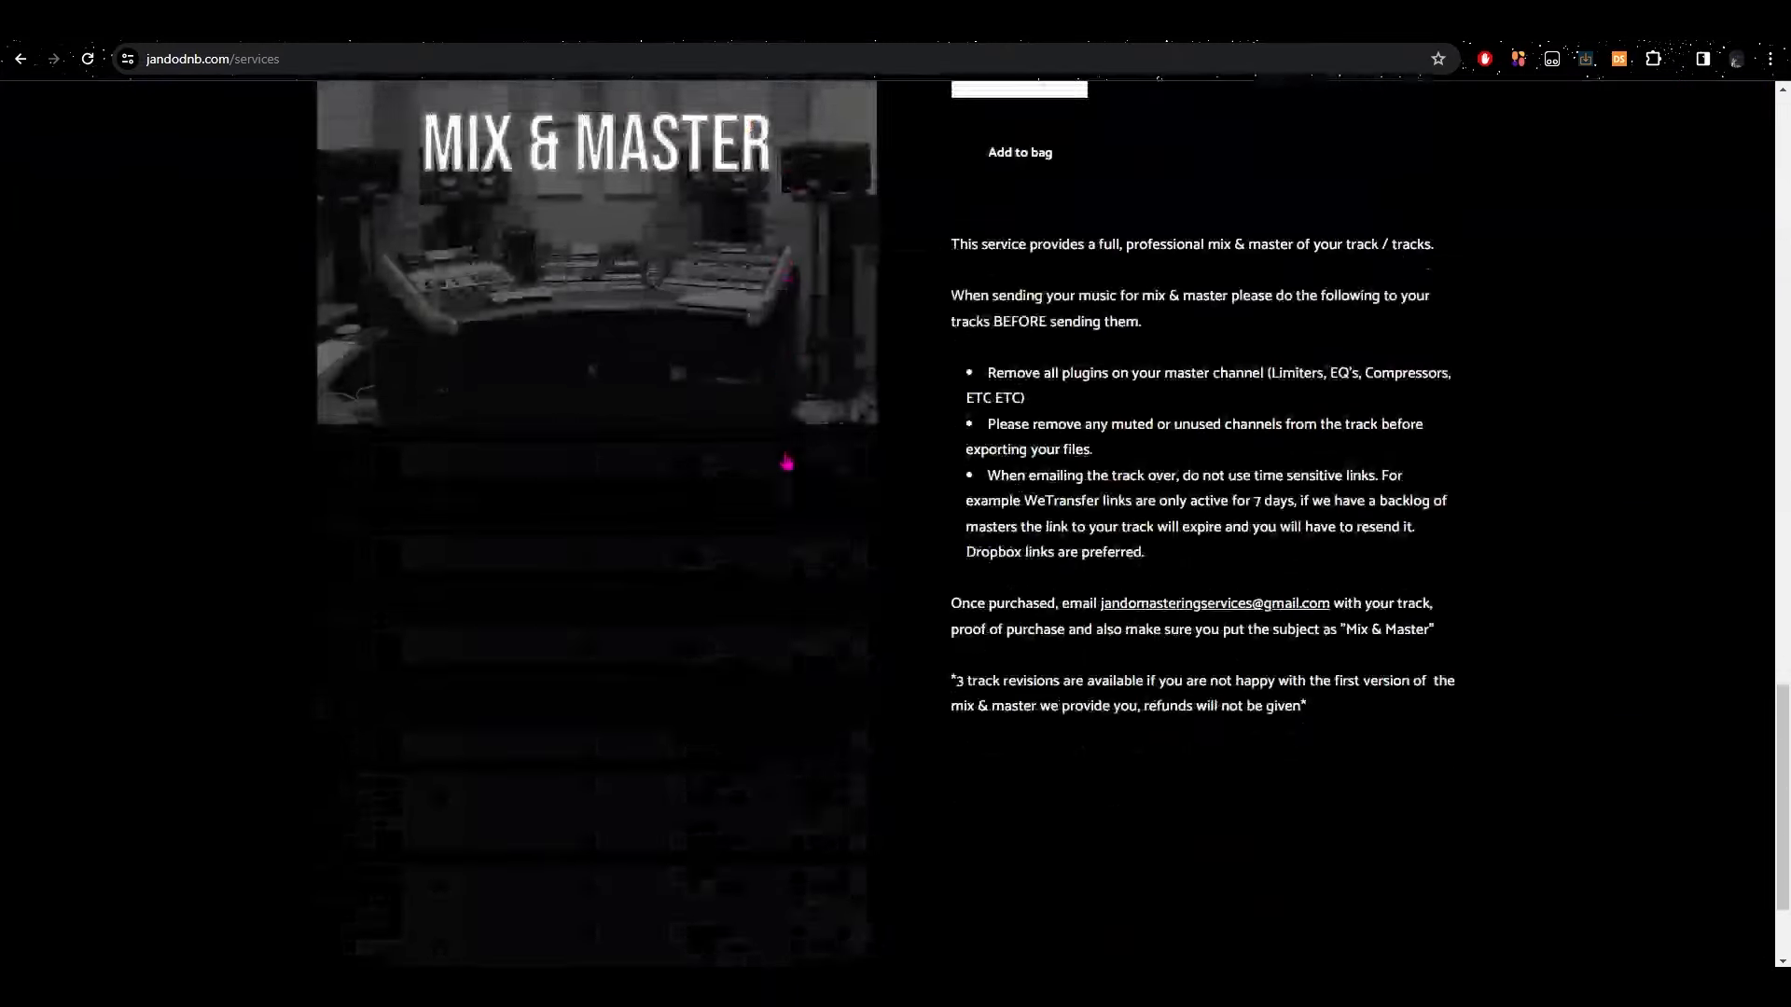
scroll(787, 470, up, 11)
scroll(788, 464, up, 8)
View the site's home page, including the Happy Customers and Featured Products sections
click(783, 258)
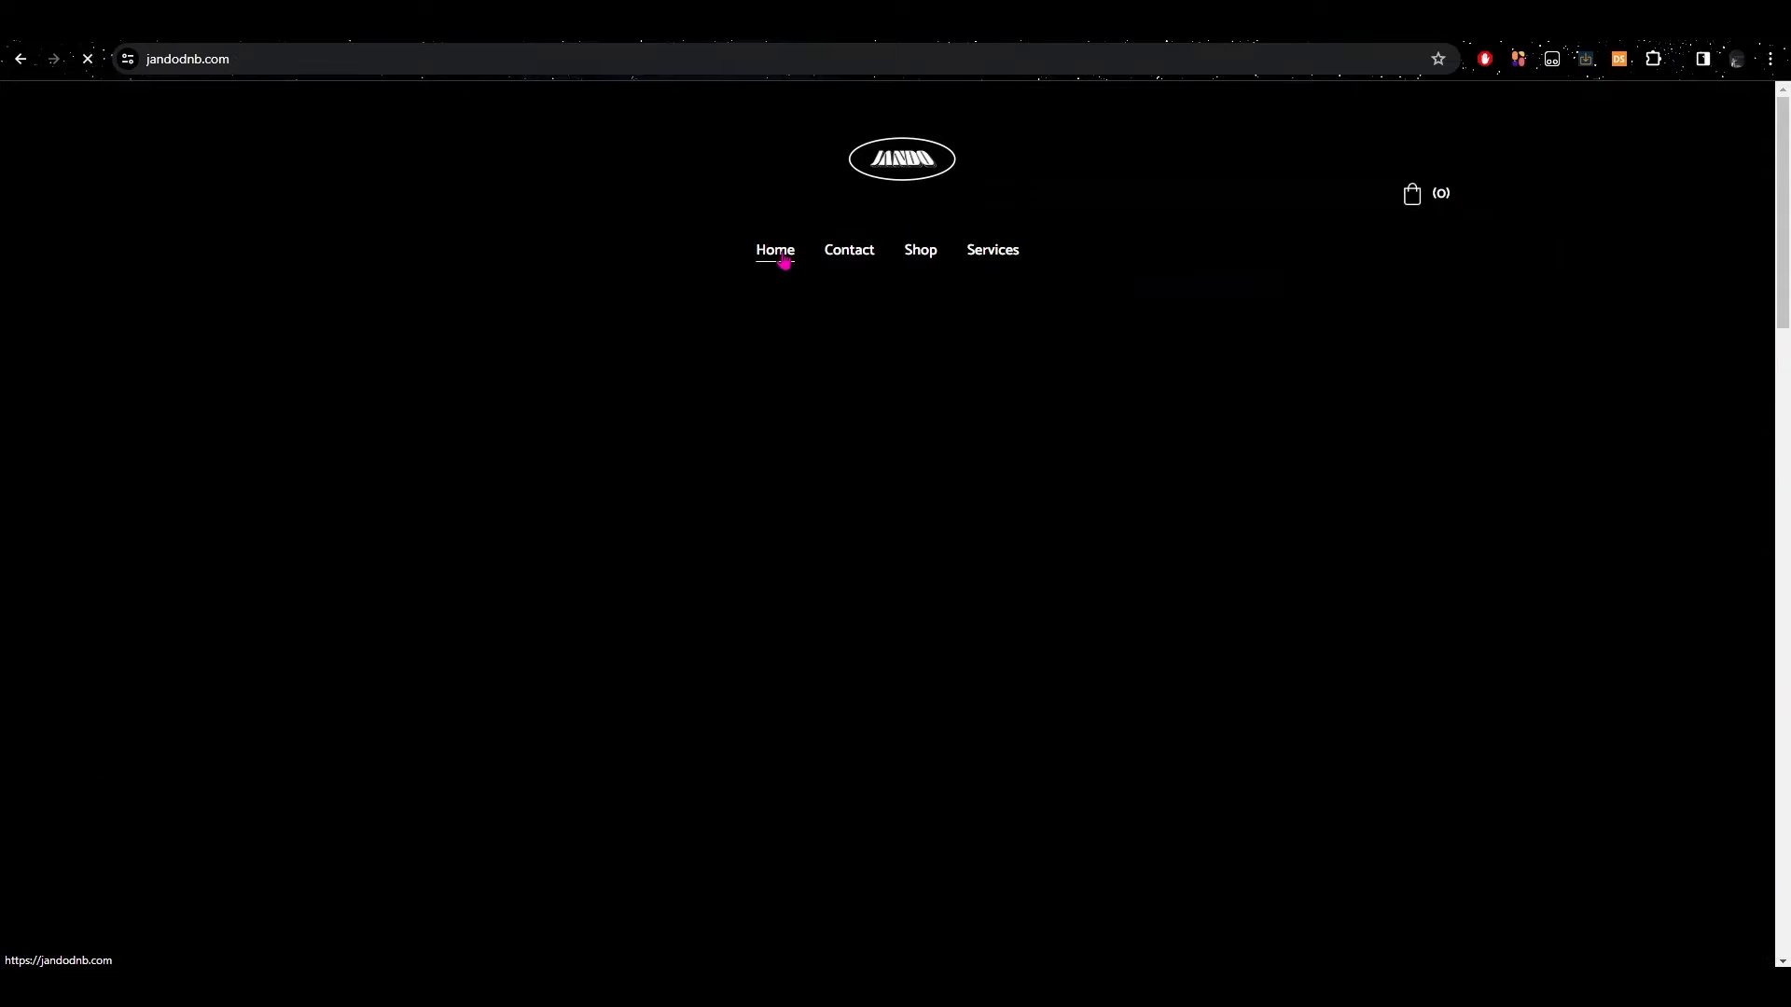
scroll(839, 308, down, 8)
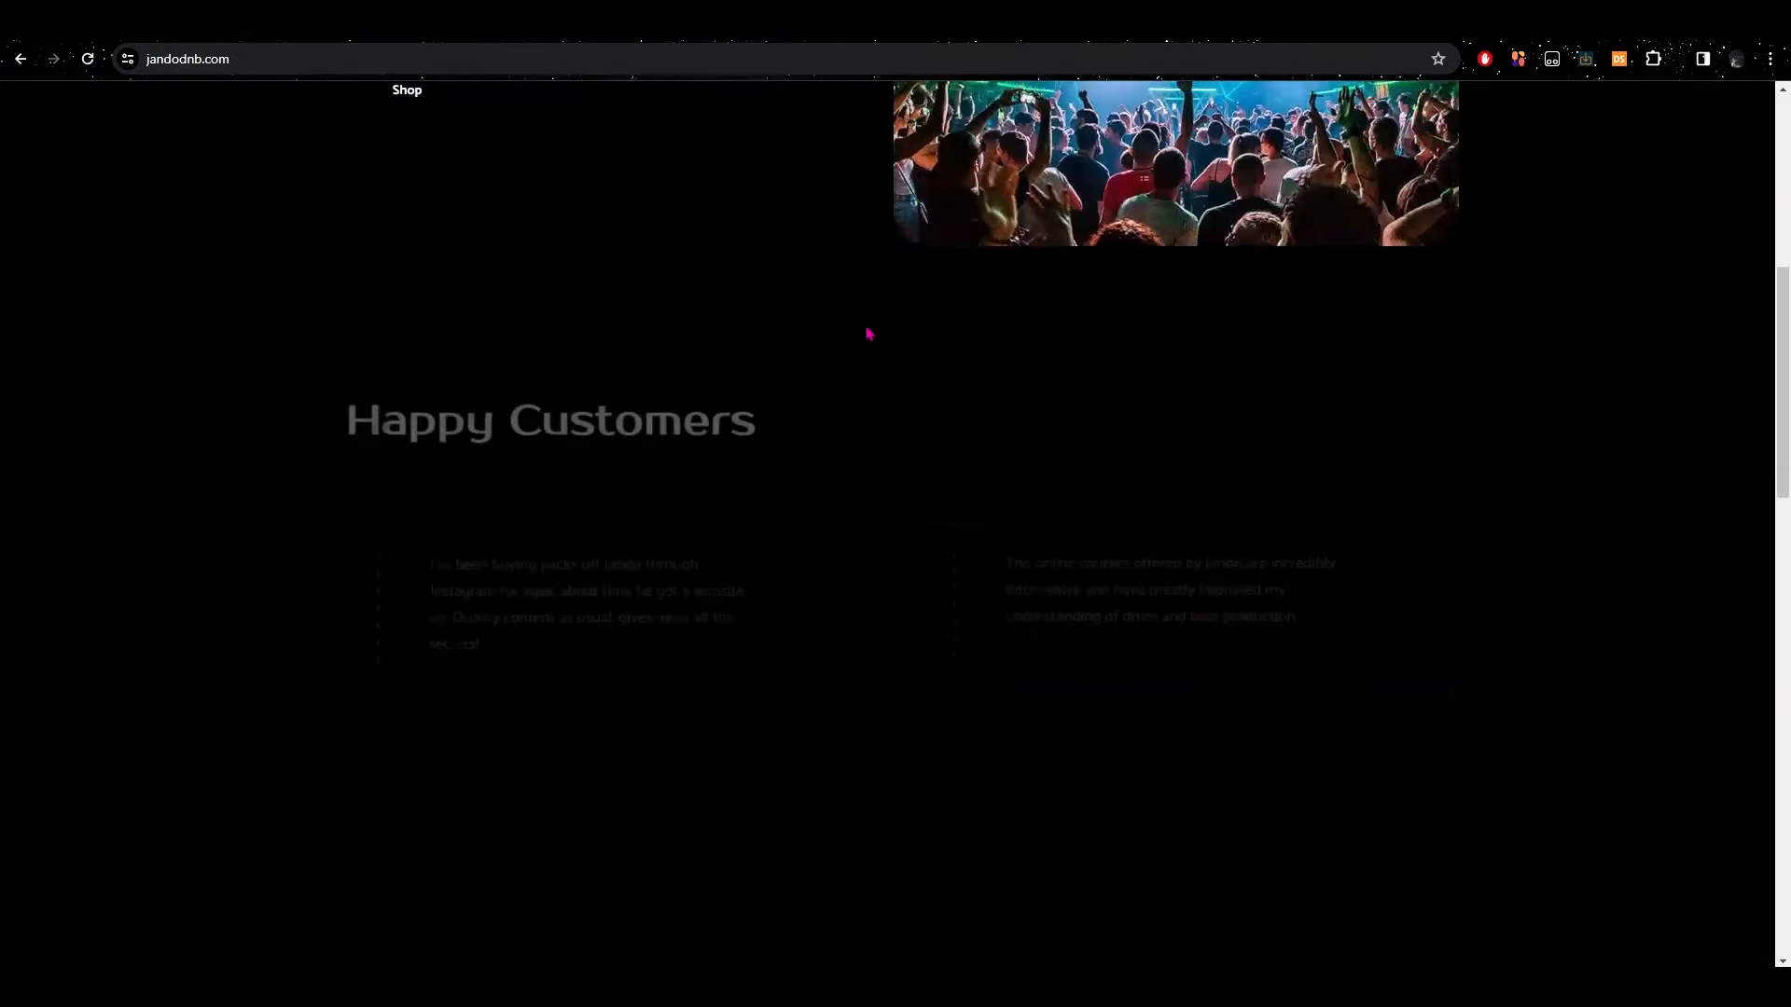
scroll(863, 319, down, 5)
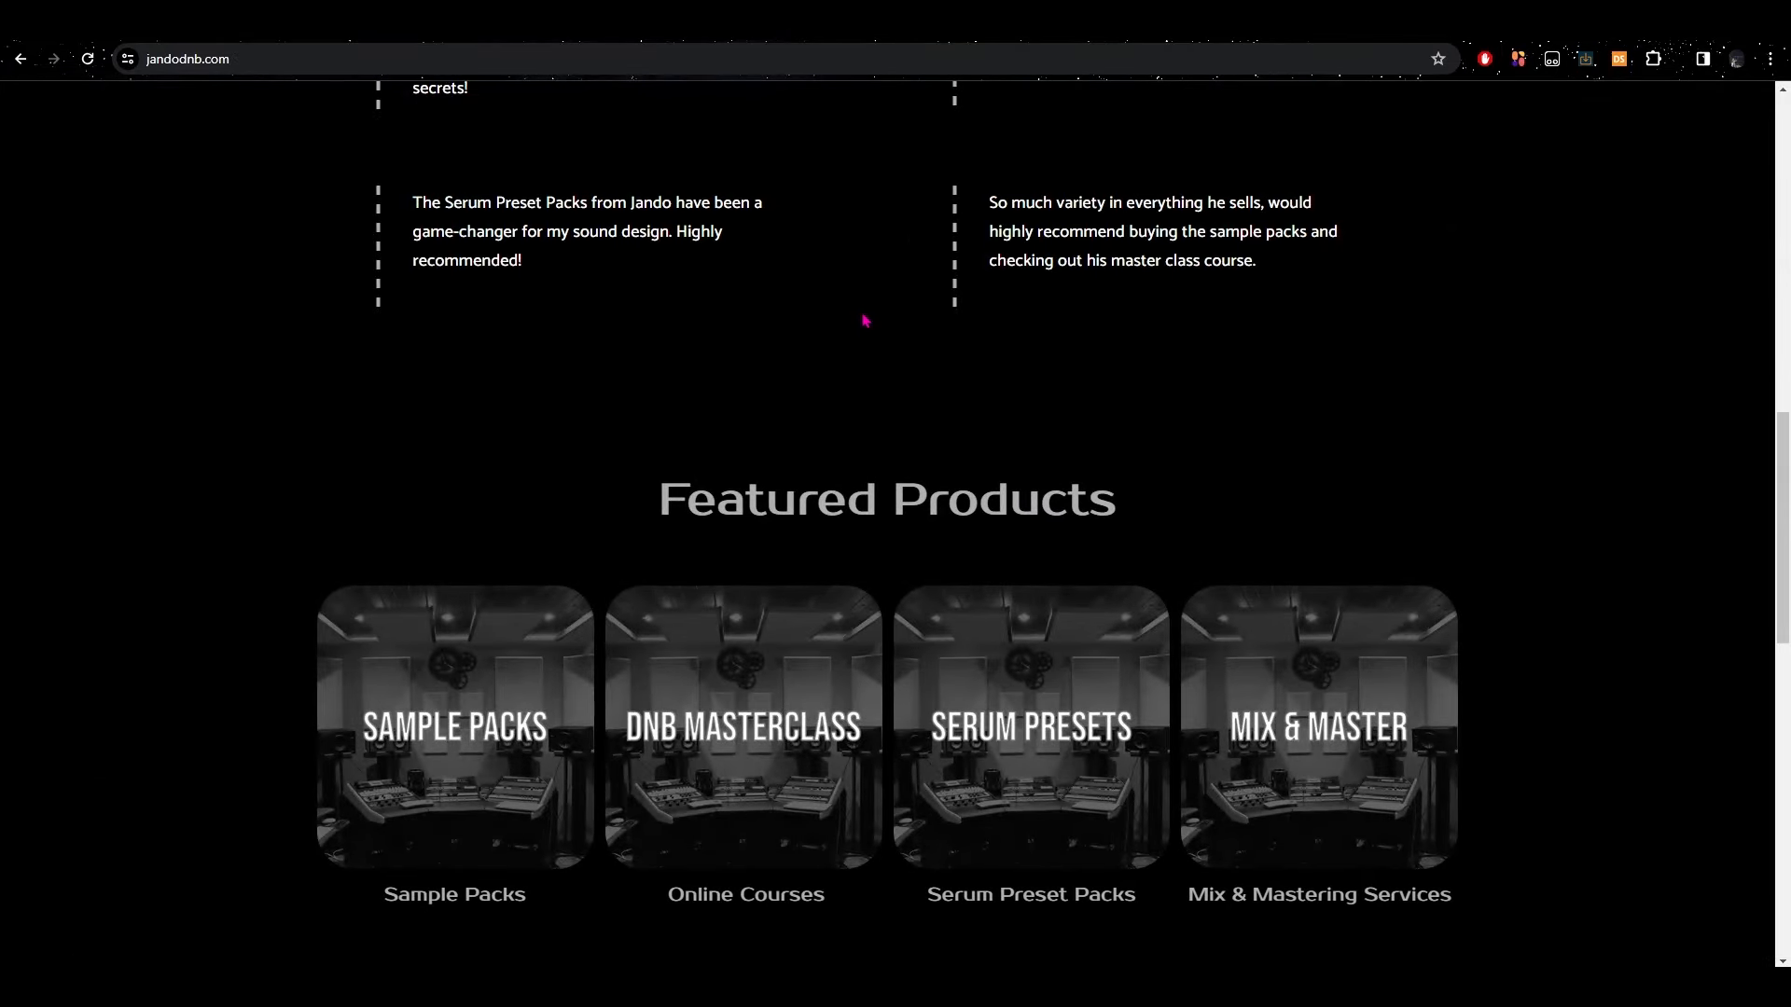
scroll(864, 324, up, 10)
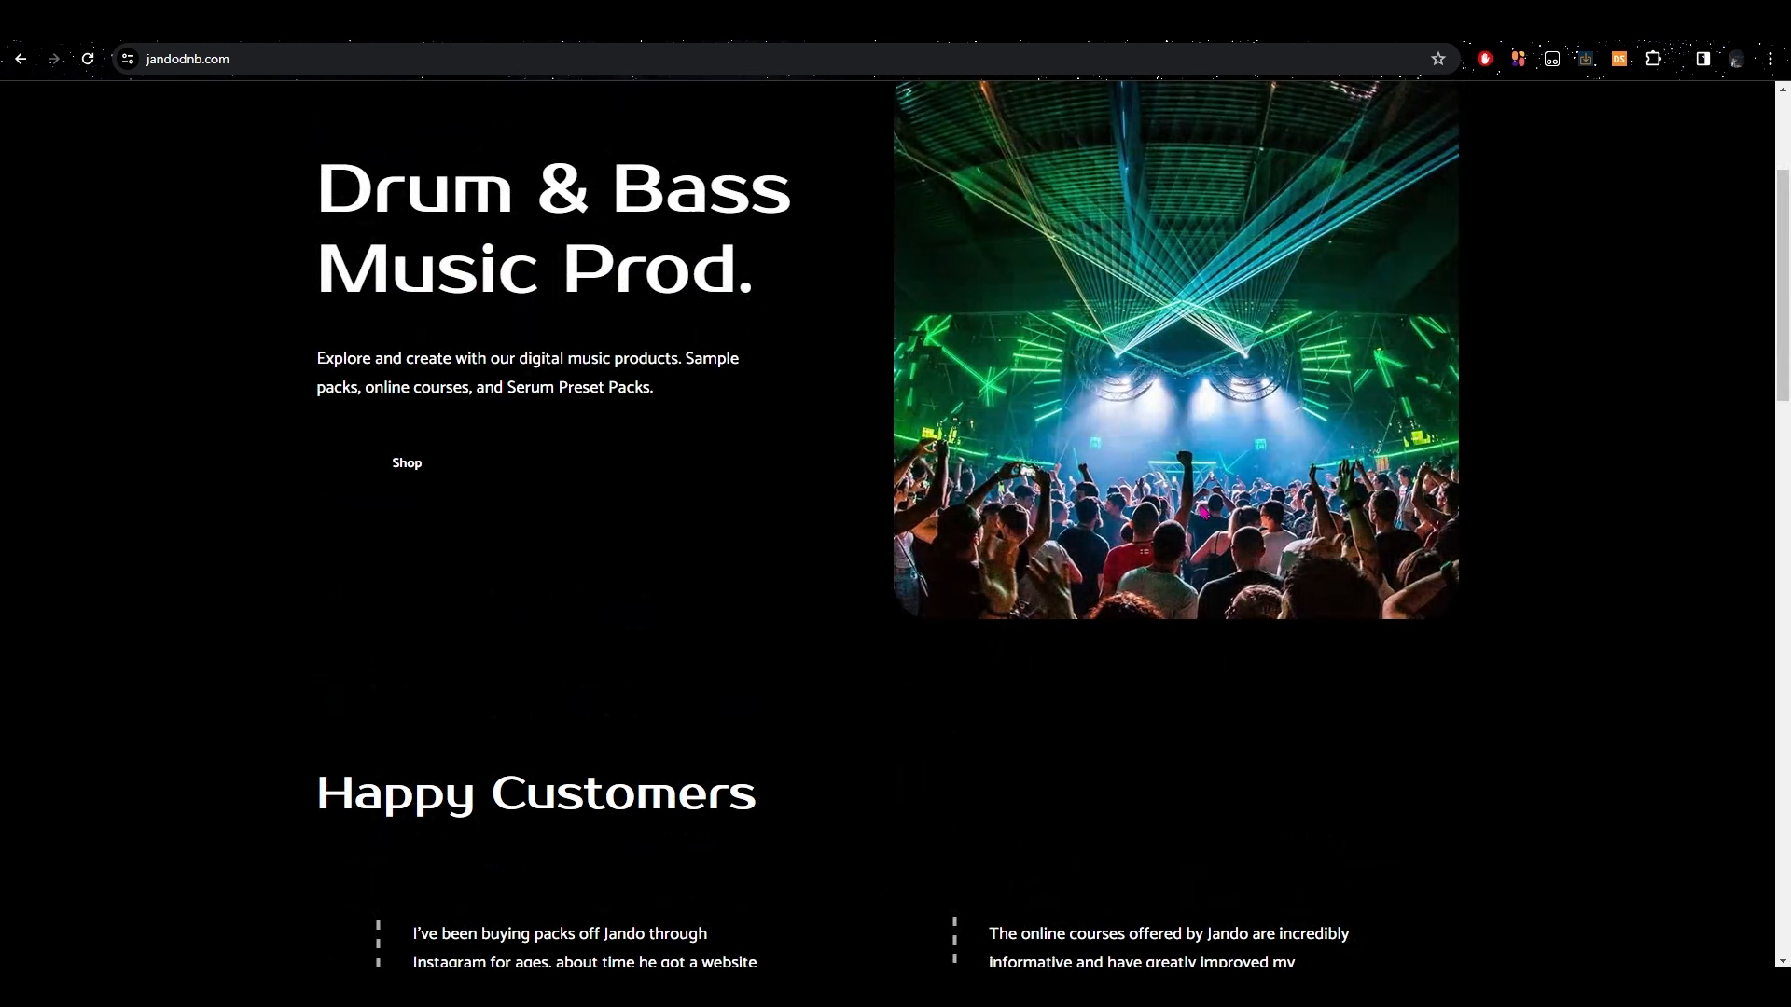
scroll(1007, 471, up, 3)
scroll(806, 398, down, 1)
scroll(803, 383, up, 1)
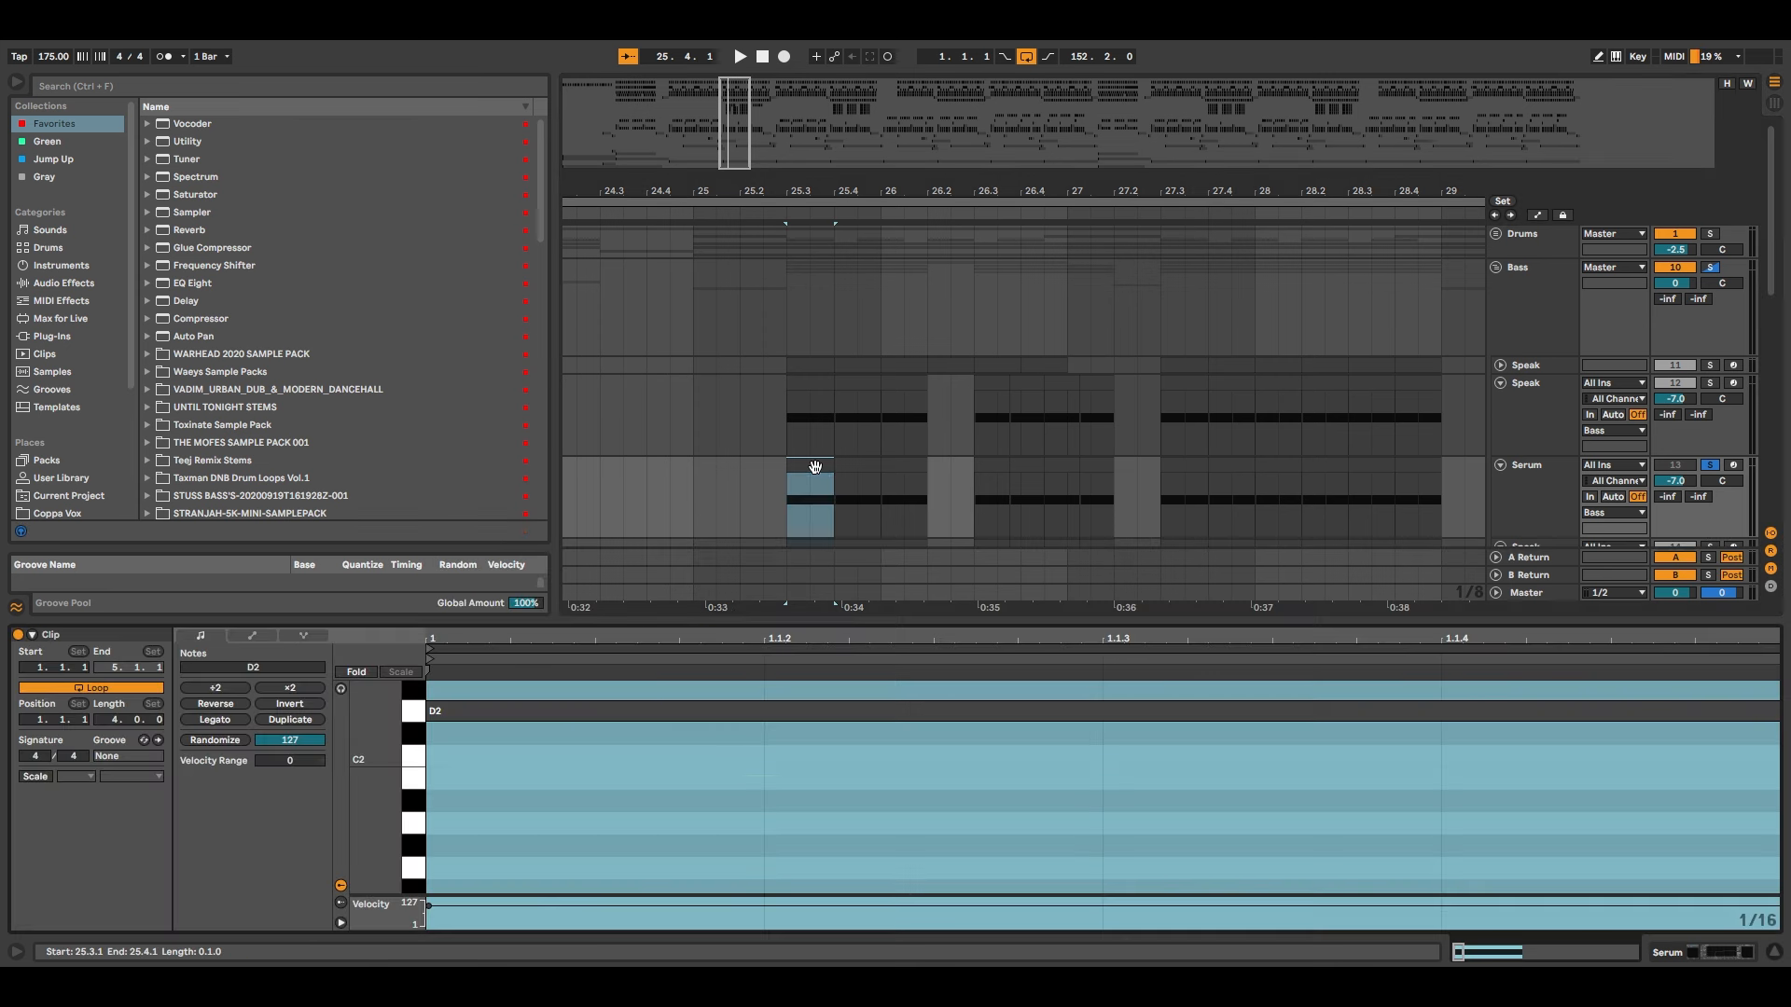
Examine the length and pitch of the note in the first Serum clip at 25.3
double_click(810, 522)
drag(800, 621, 842, 289)
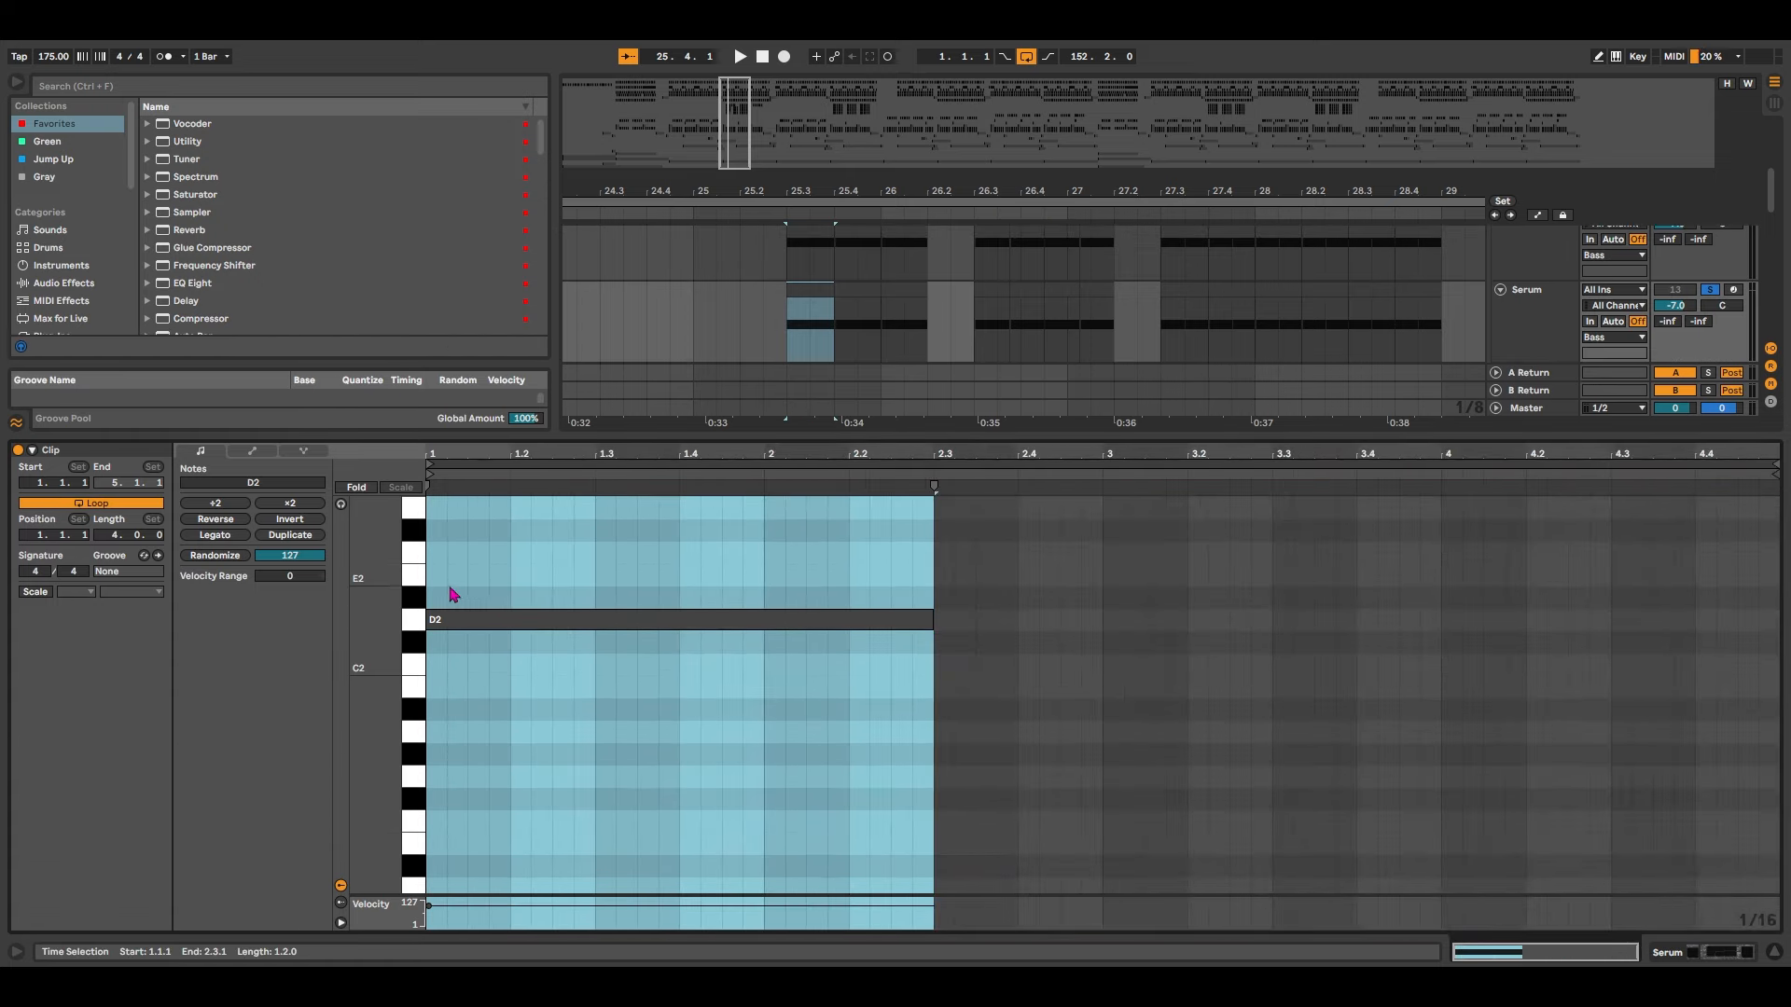
drag(449, 587, 915, 606)
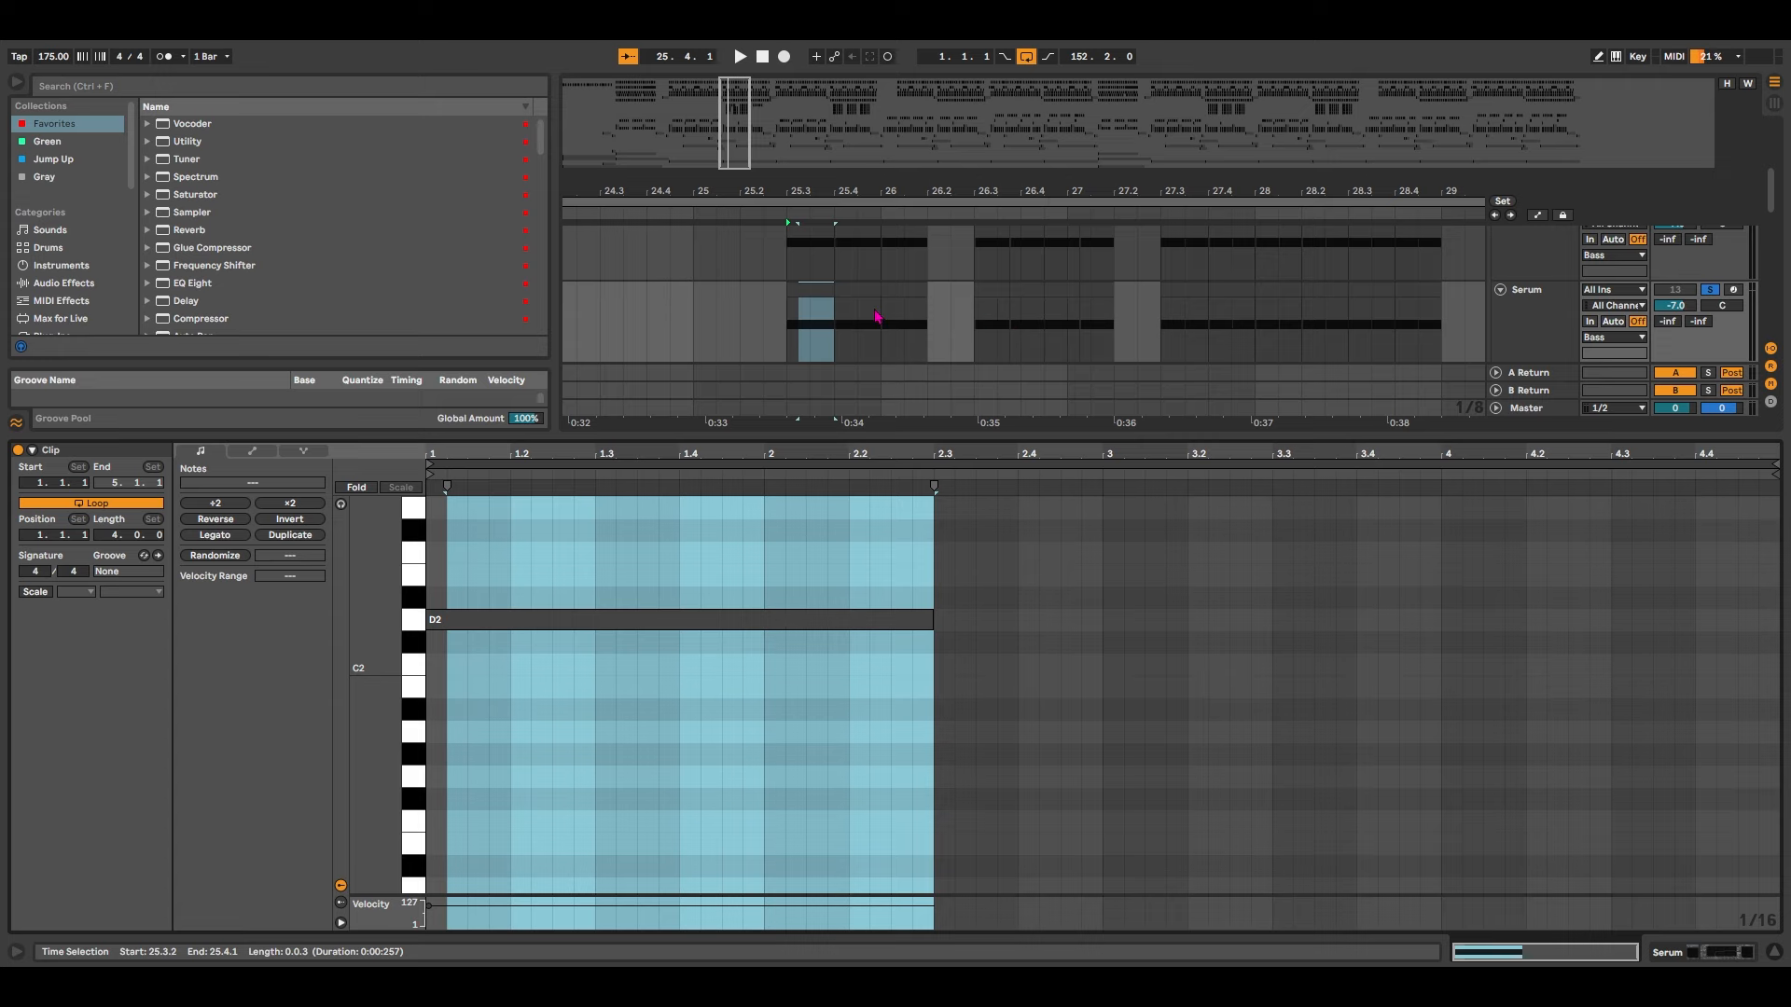
click(812, 290)
click(978, 308)
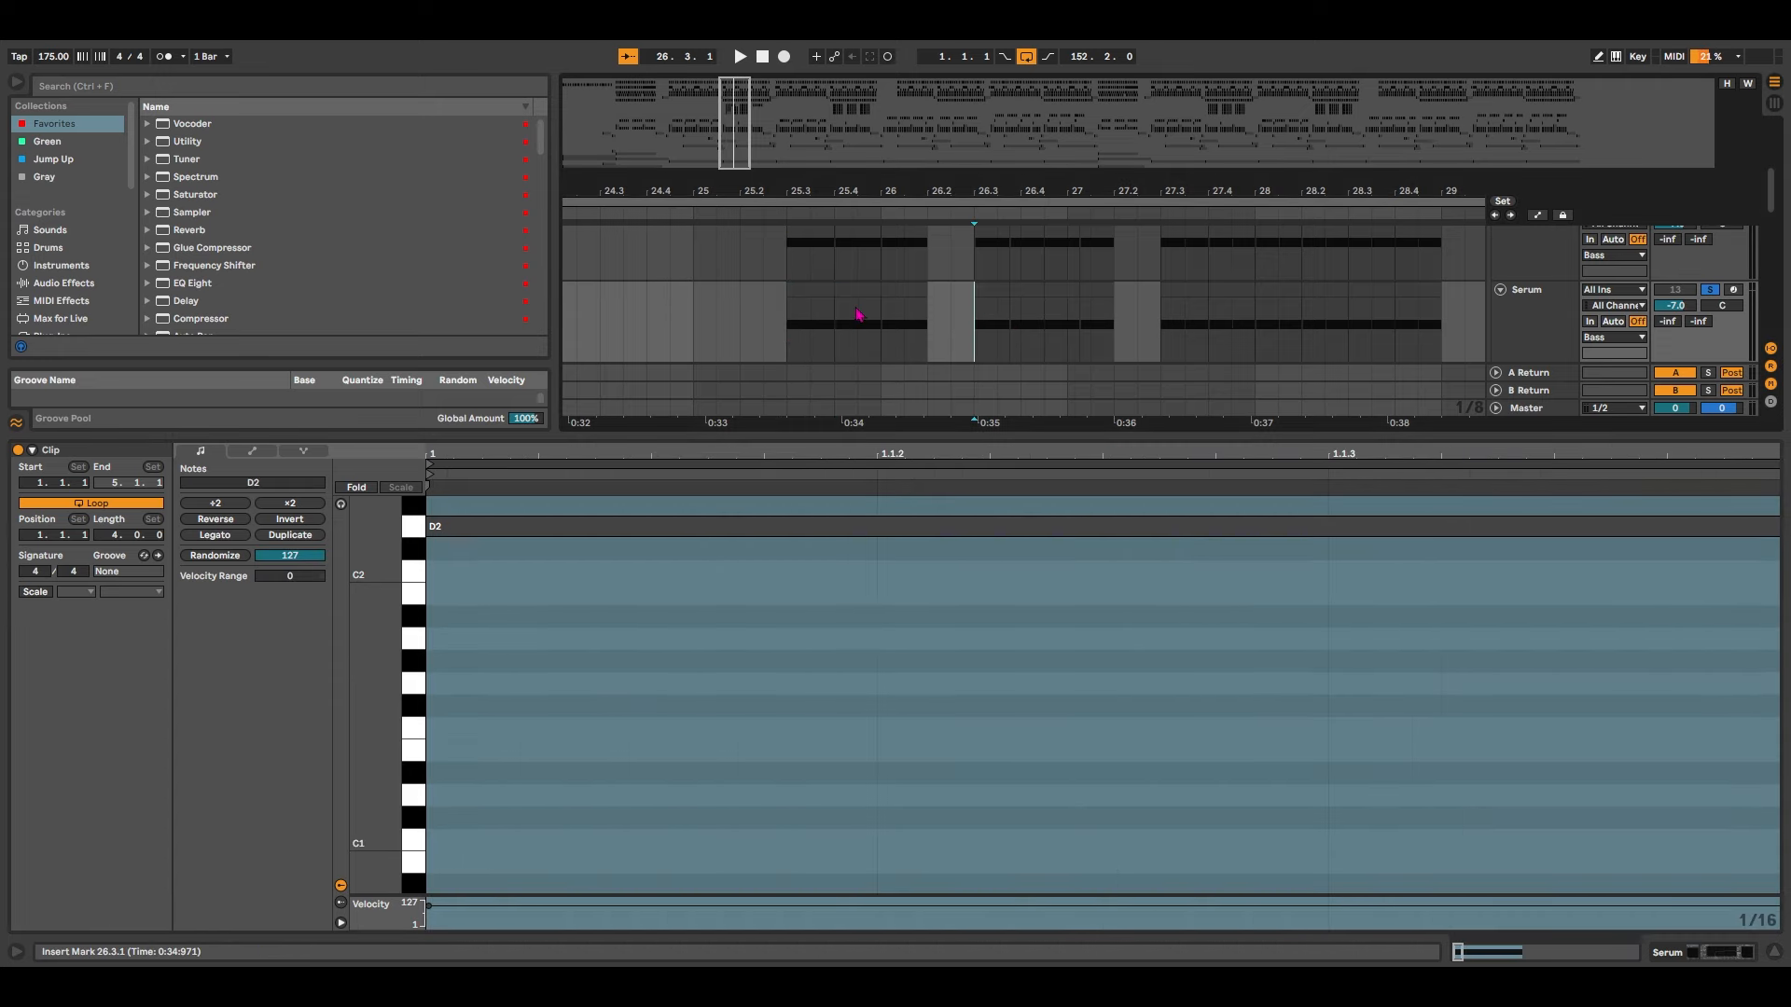
Consolidate the Serum track's clips from 25.3 to 29 into one clip and select all its D2 notes
drag(795, 320, 1446, 320)
right_click(1415, 294)
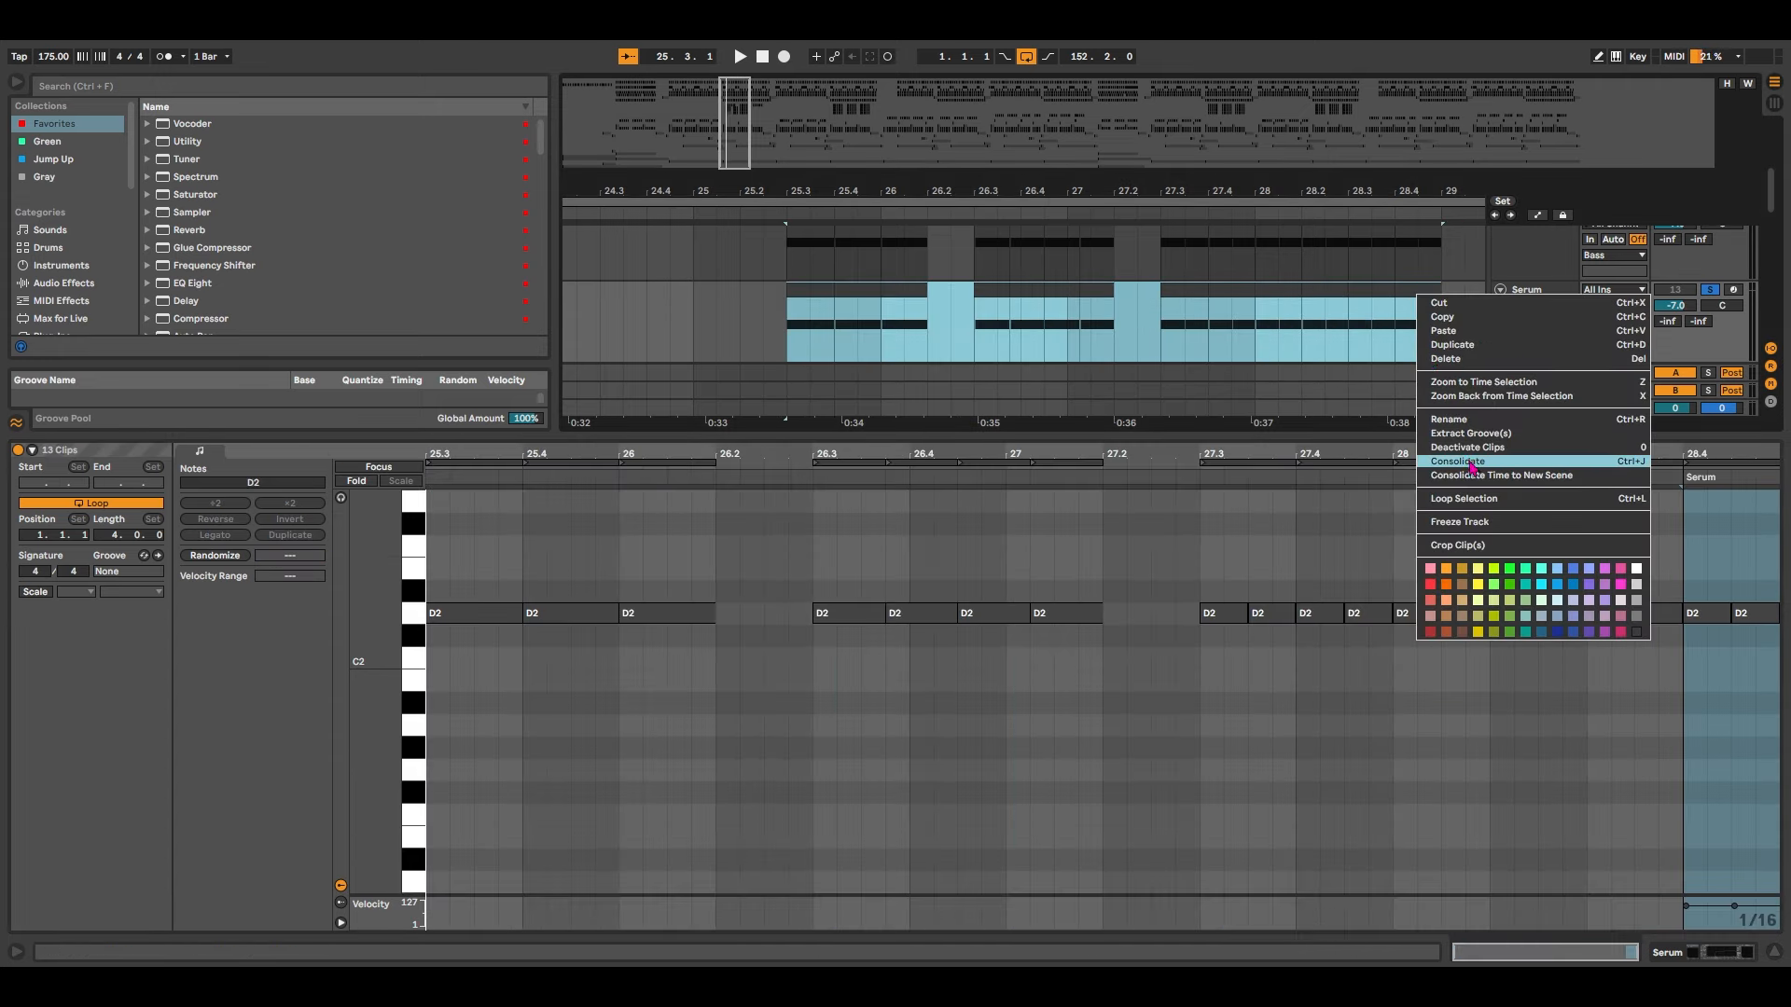
click(1457, 461)
click(1149, 446)
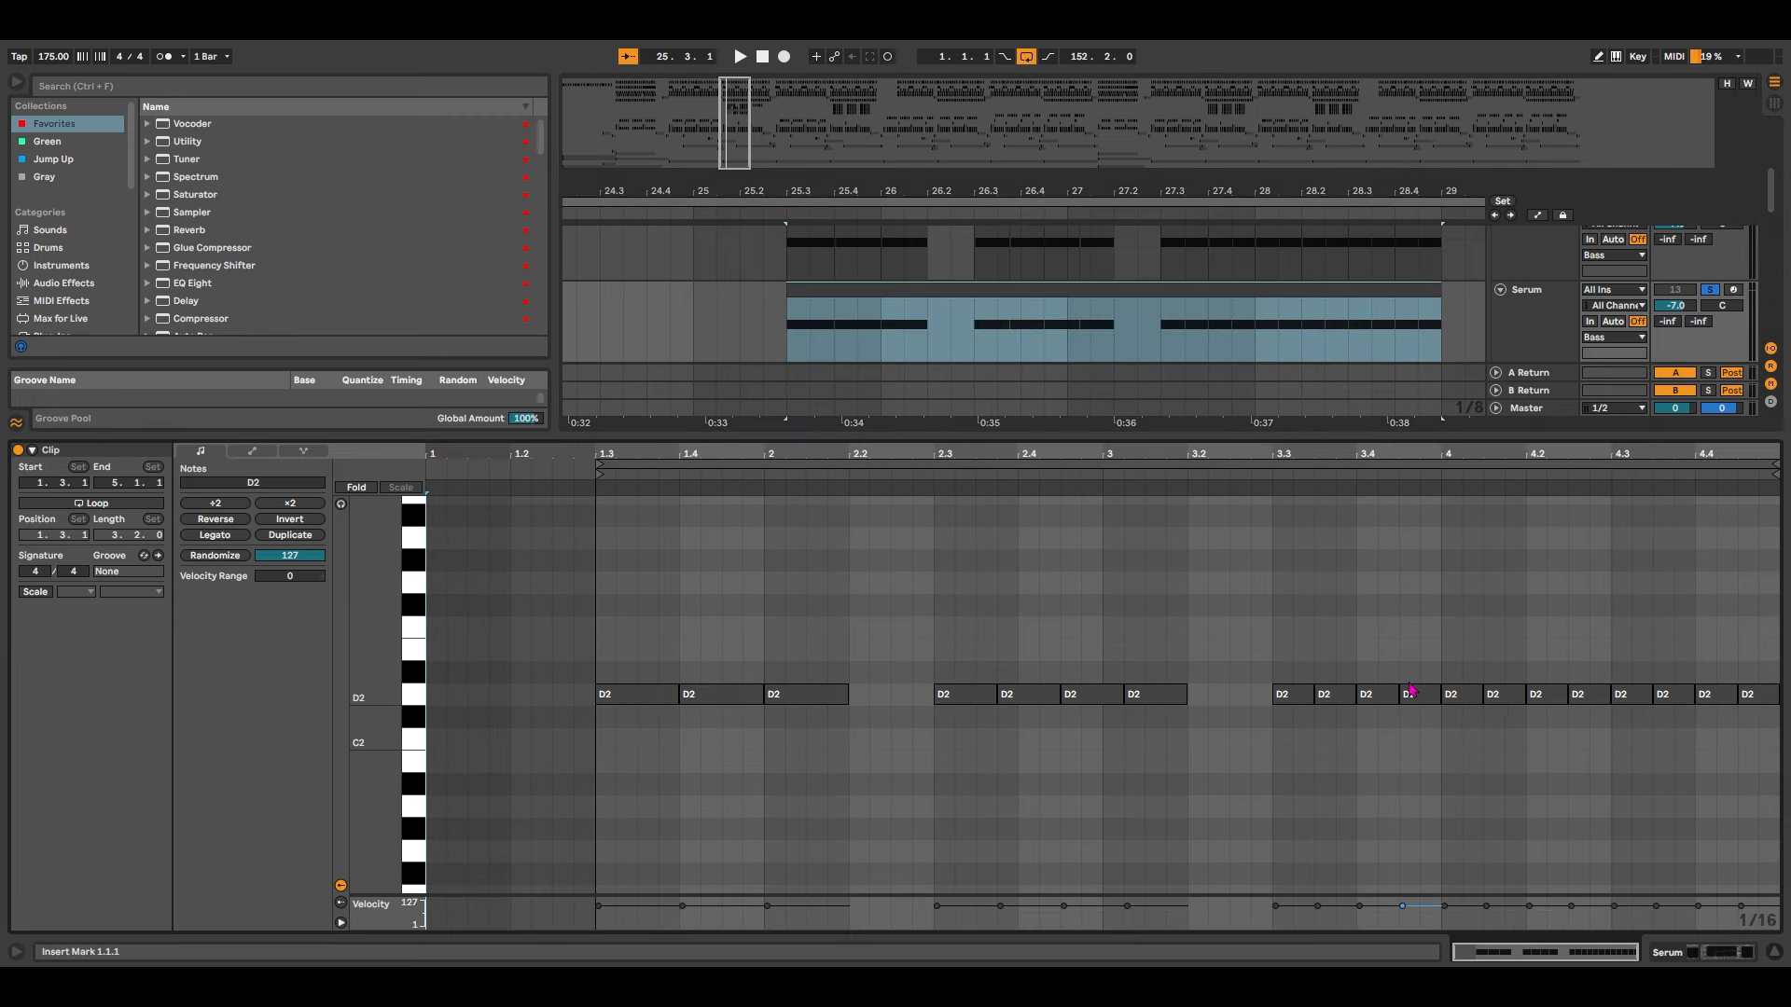
drag(592, 641, 1779, 753)
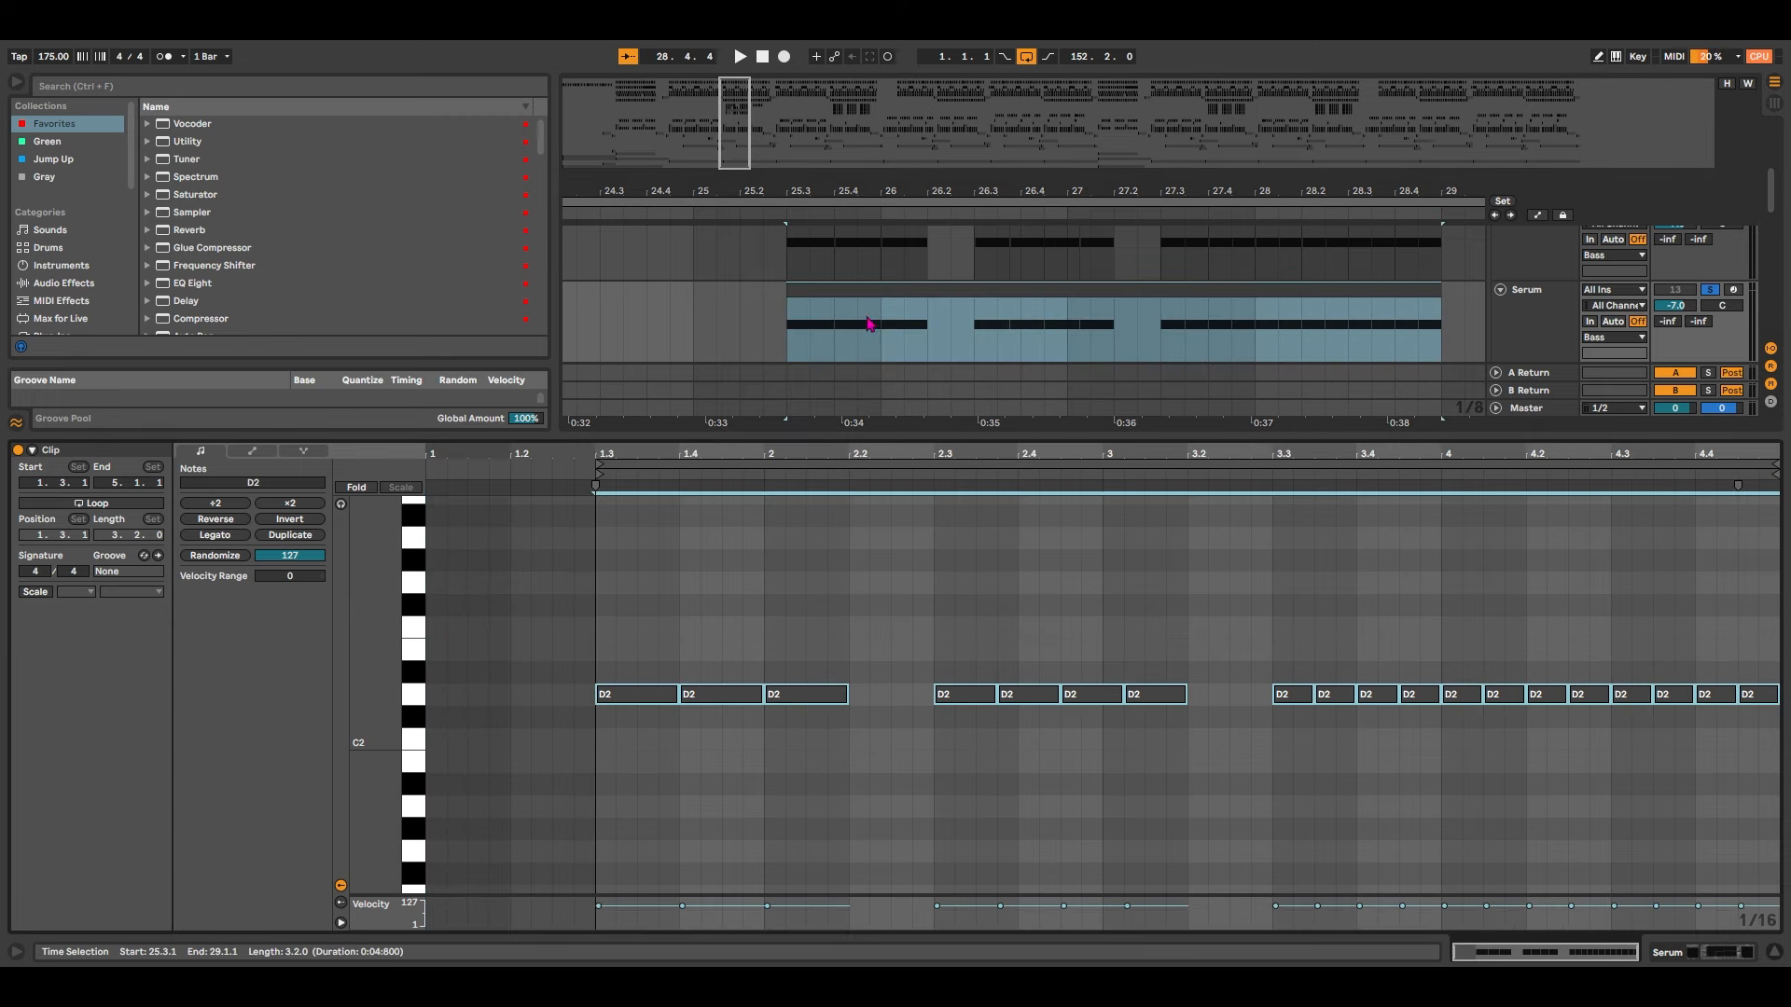
Hide the clip's note view and bring up the Serum synth from the Serum track
click(1774, 953)
click(1774, 953)
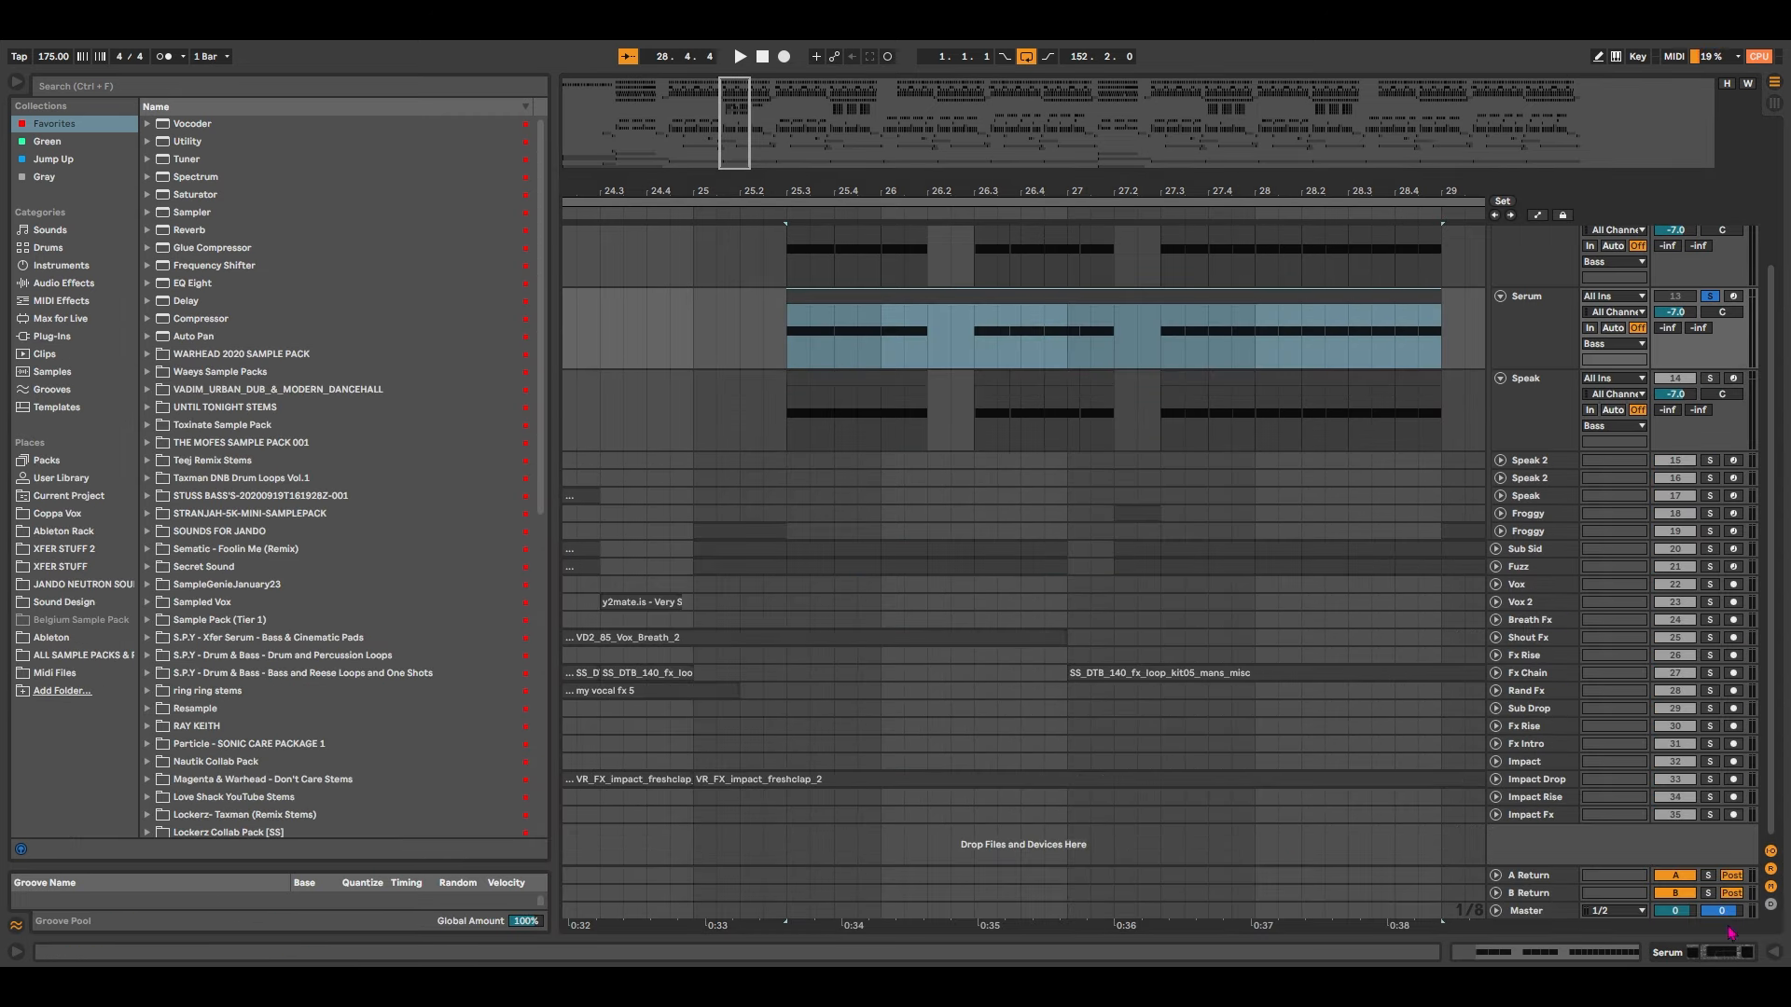
click(1094, 291)
scroll(1050, 548, up, 2)
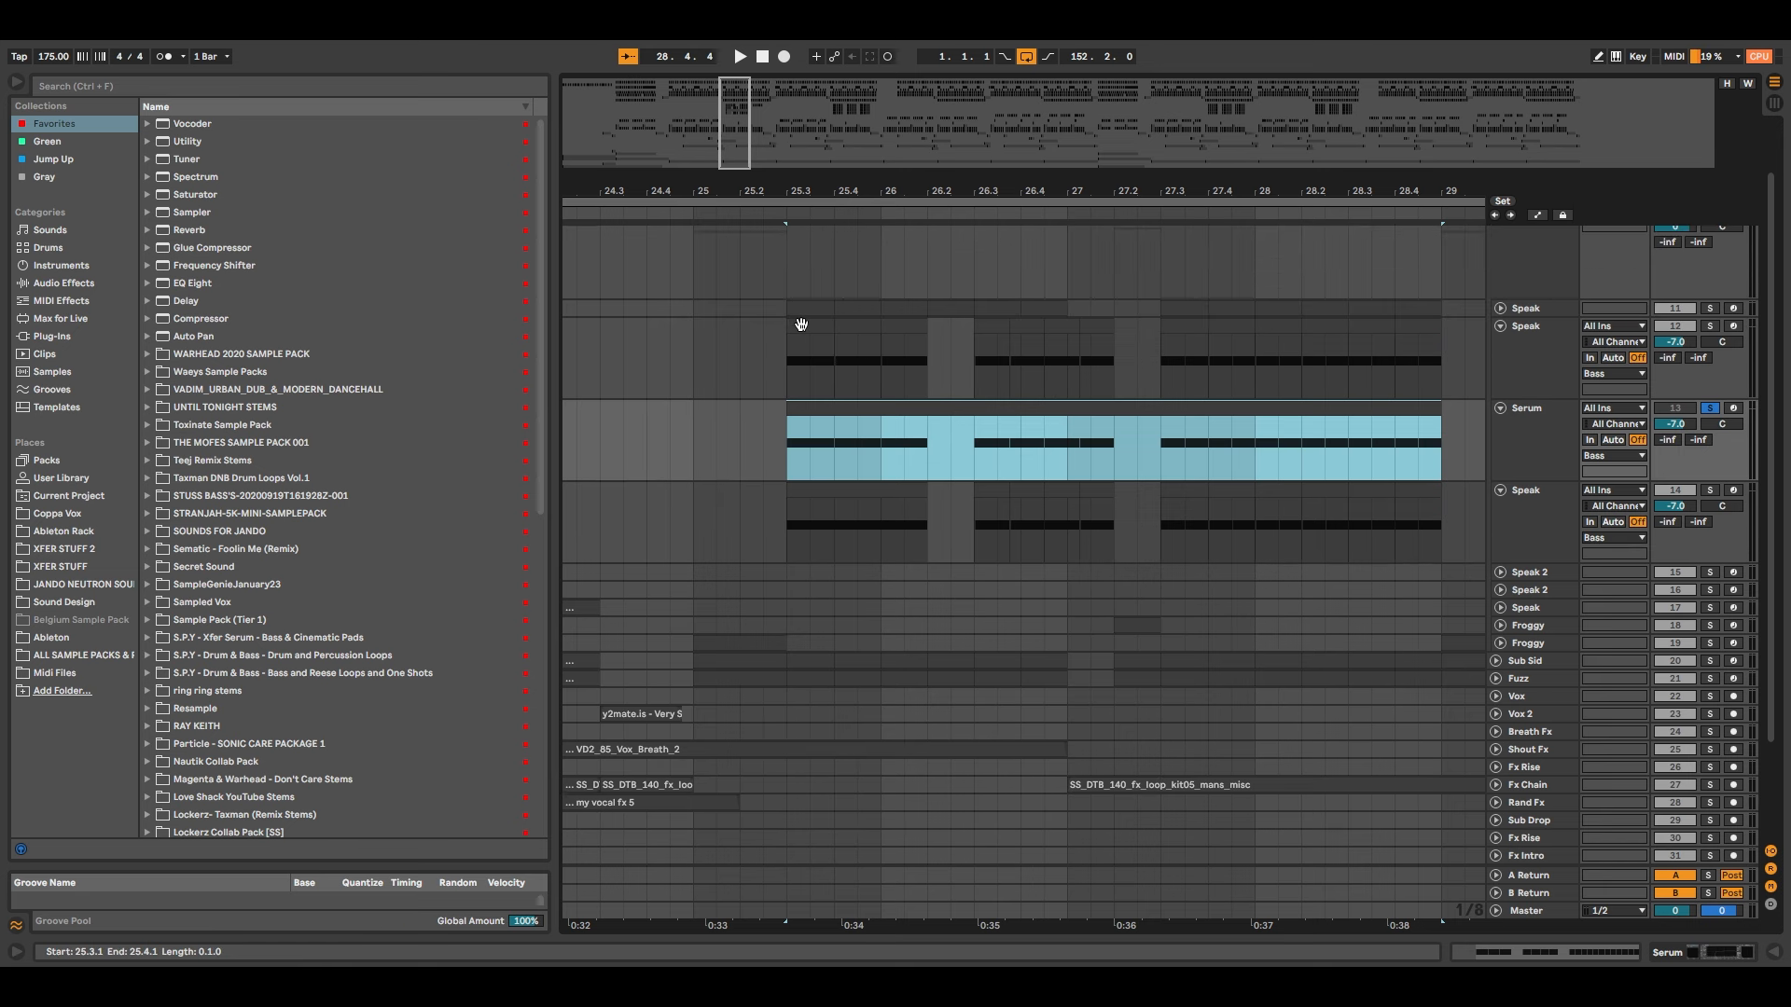
click(801, 325)
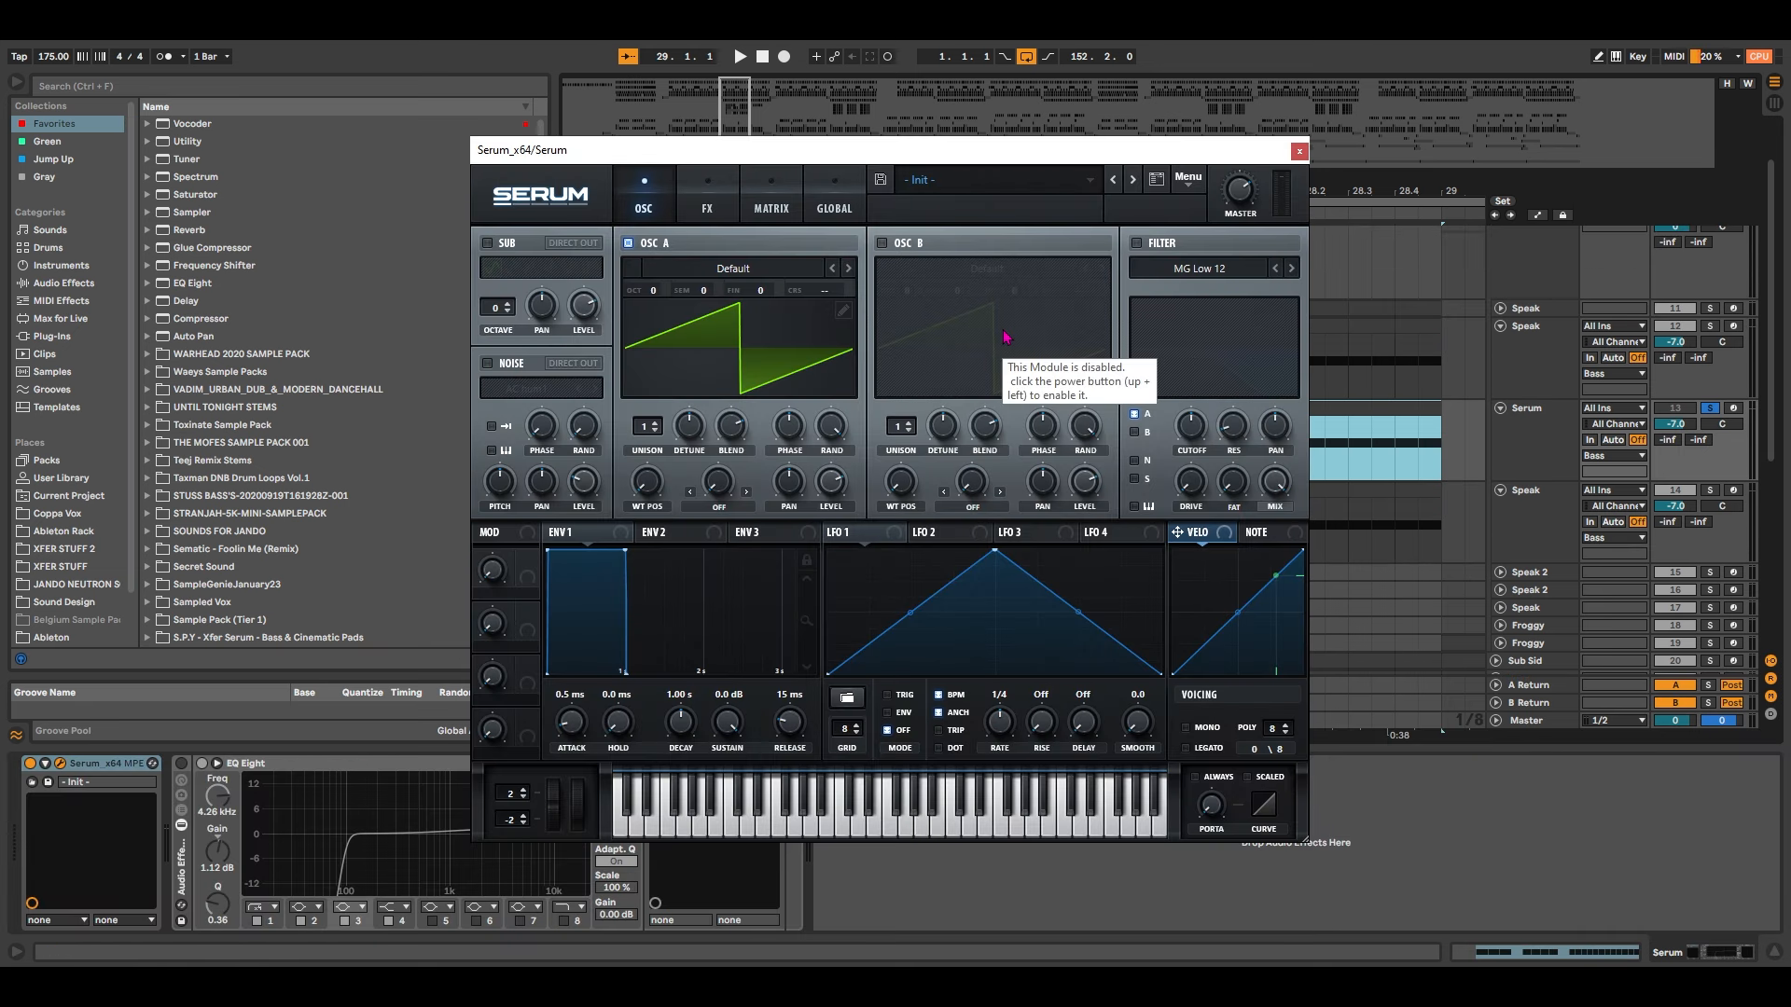
Set oscillator A to the Basic Shapes wavetable at octave -2 with wavetable position 4
click(733, 269)
mouse_move(720, 299)
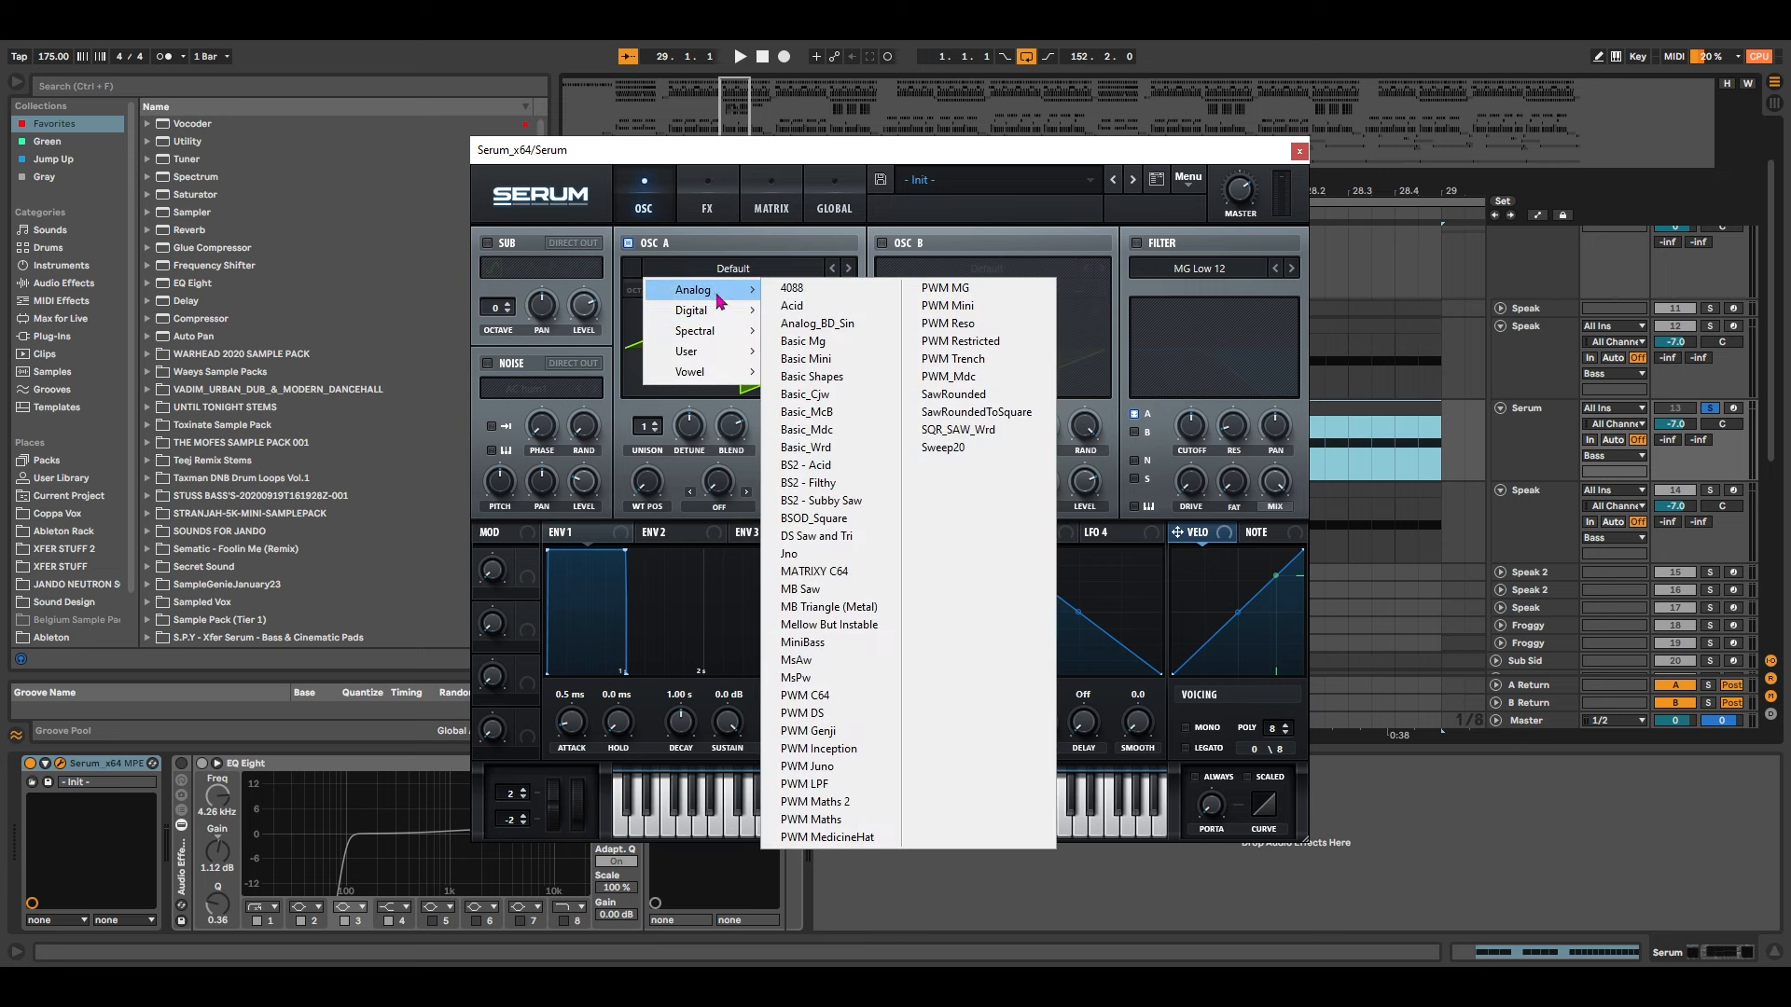
click(809, 376)
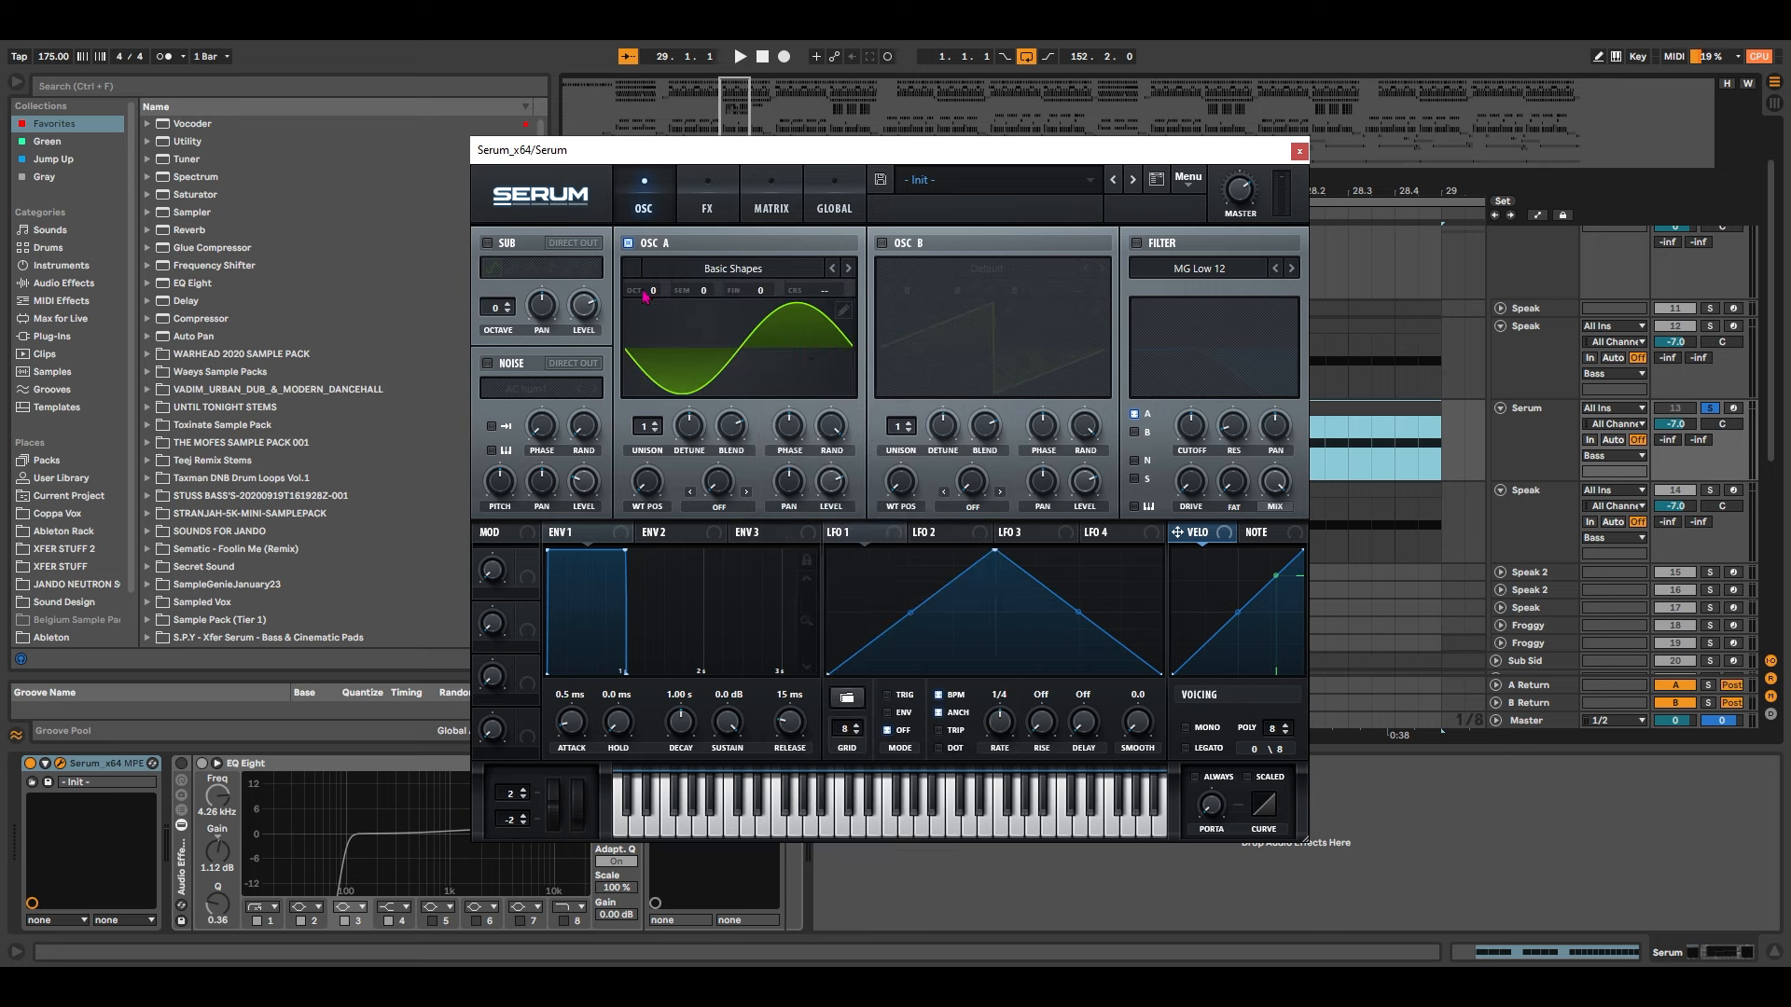
drag(644, 297, 691, 318)
drag(654, 486, 682, 419)
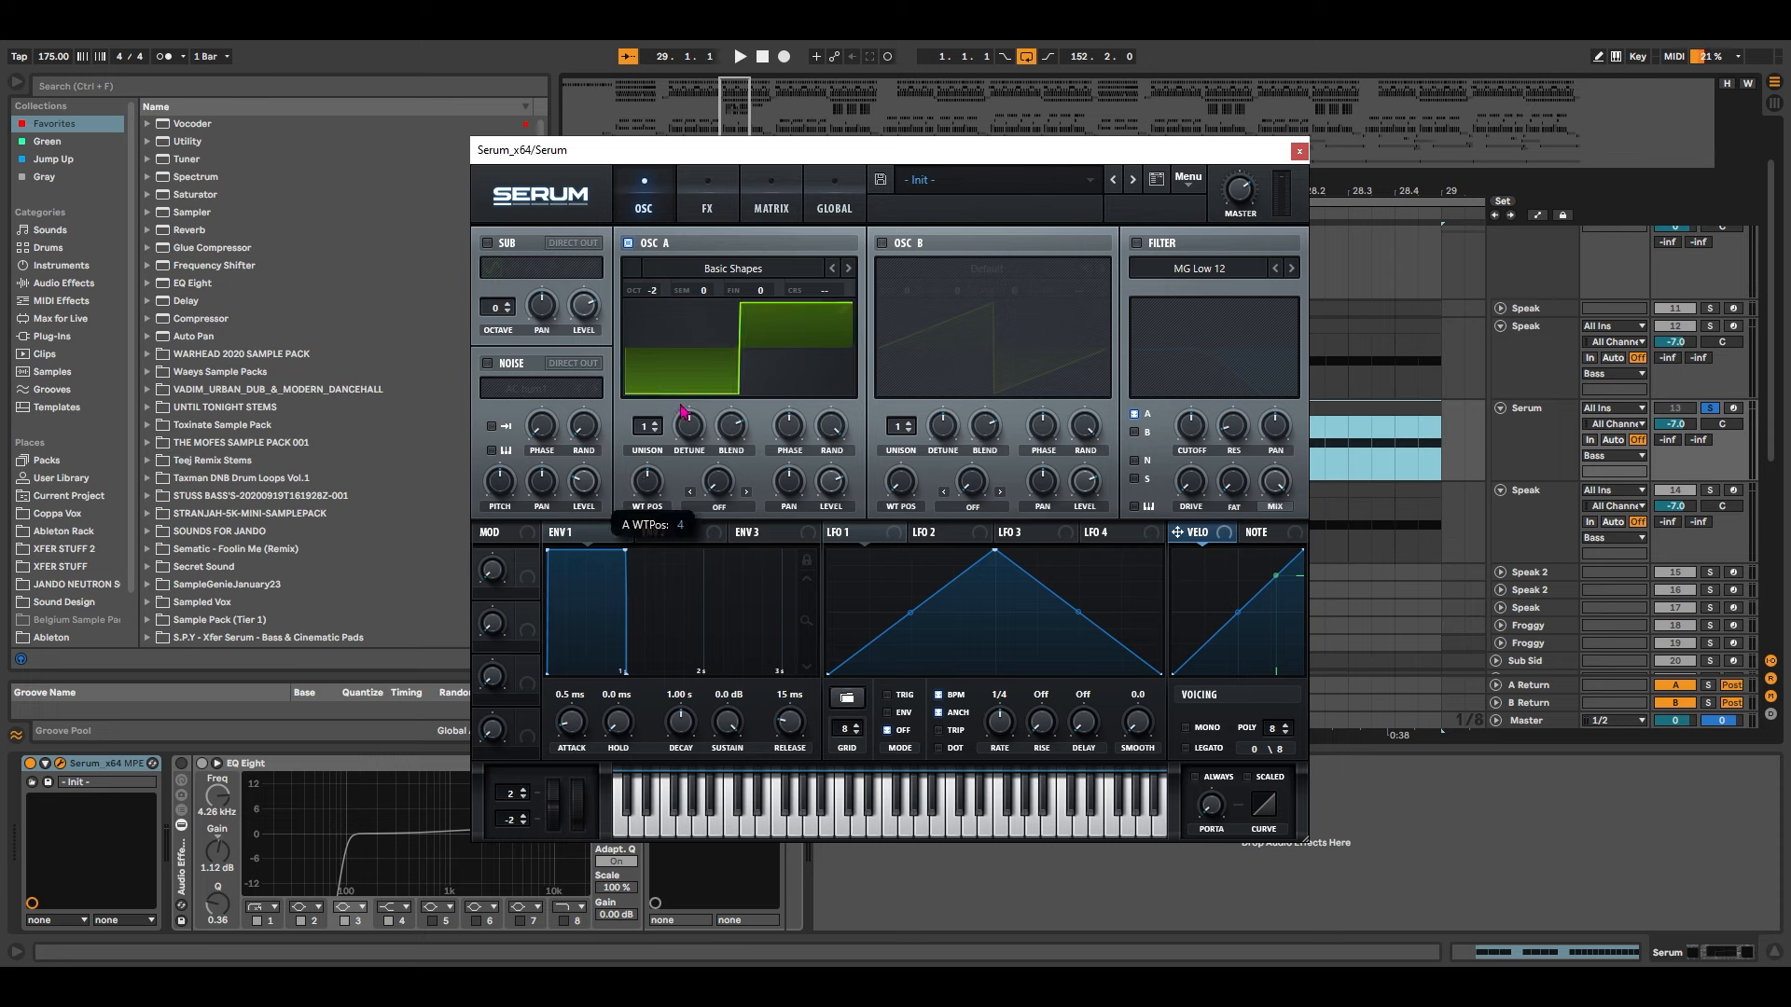
click(735, 370)
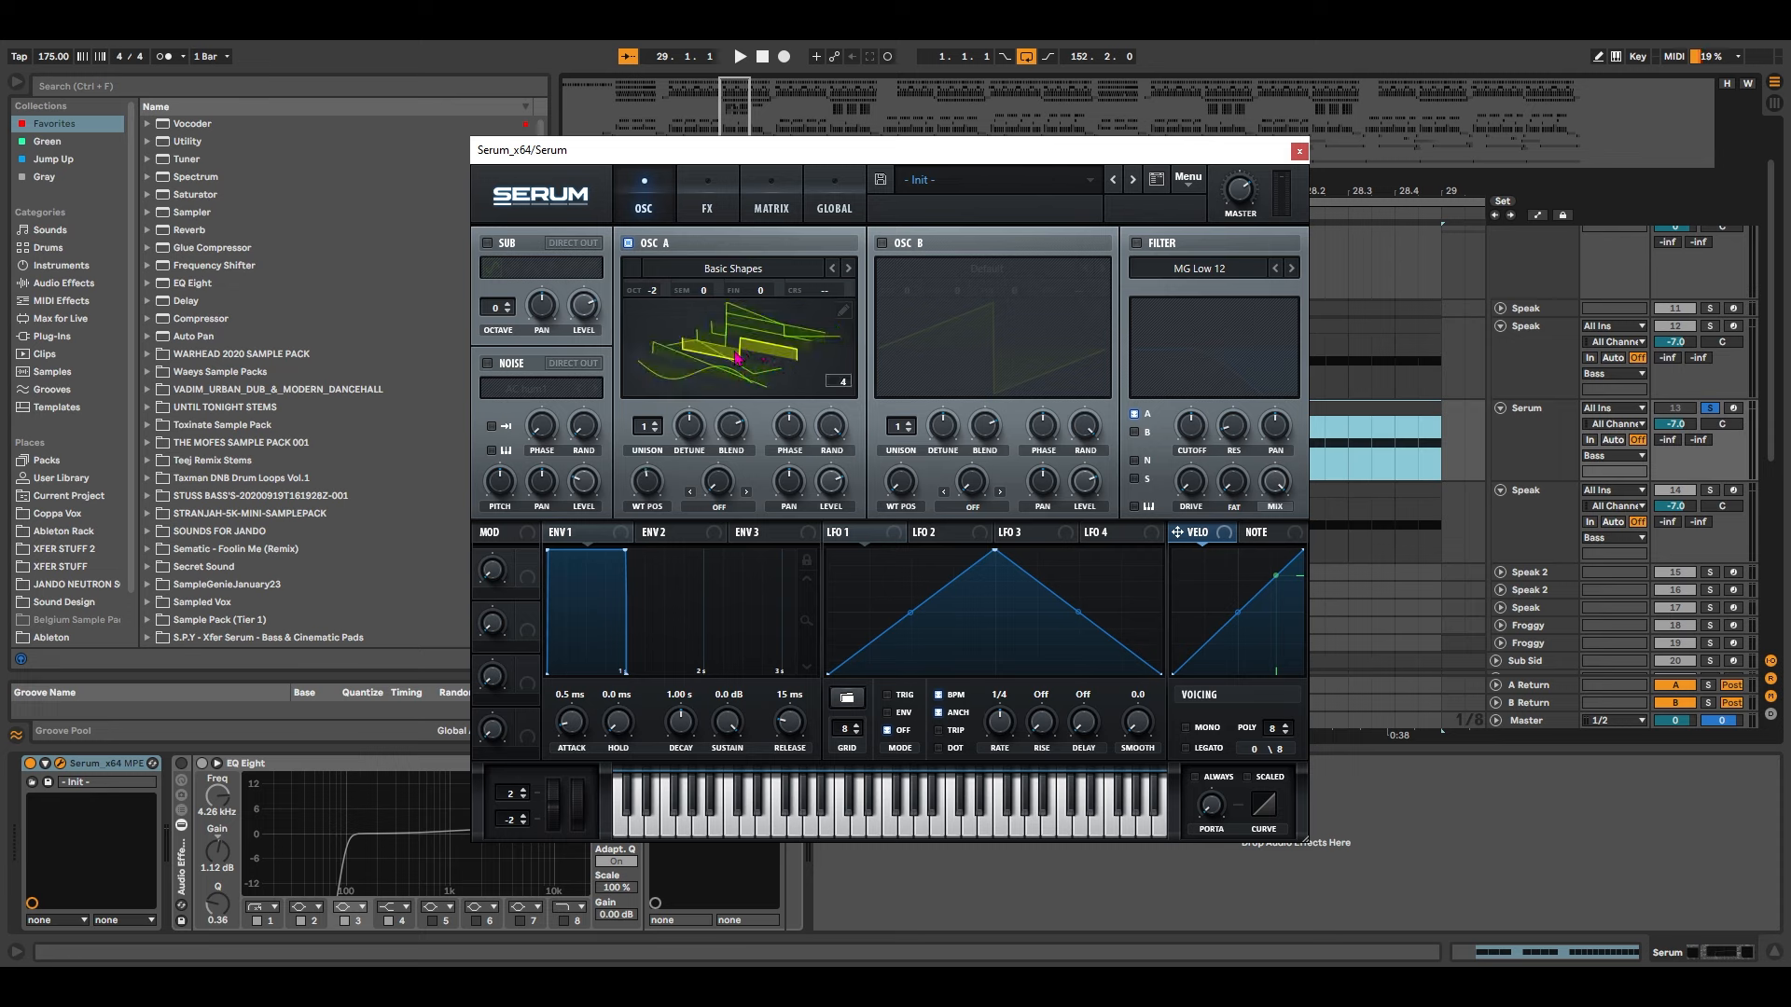
click(744, 345)
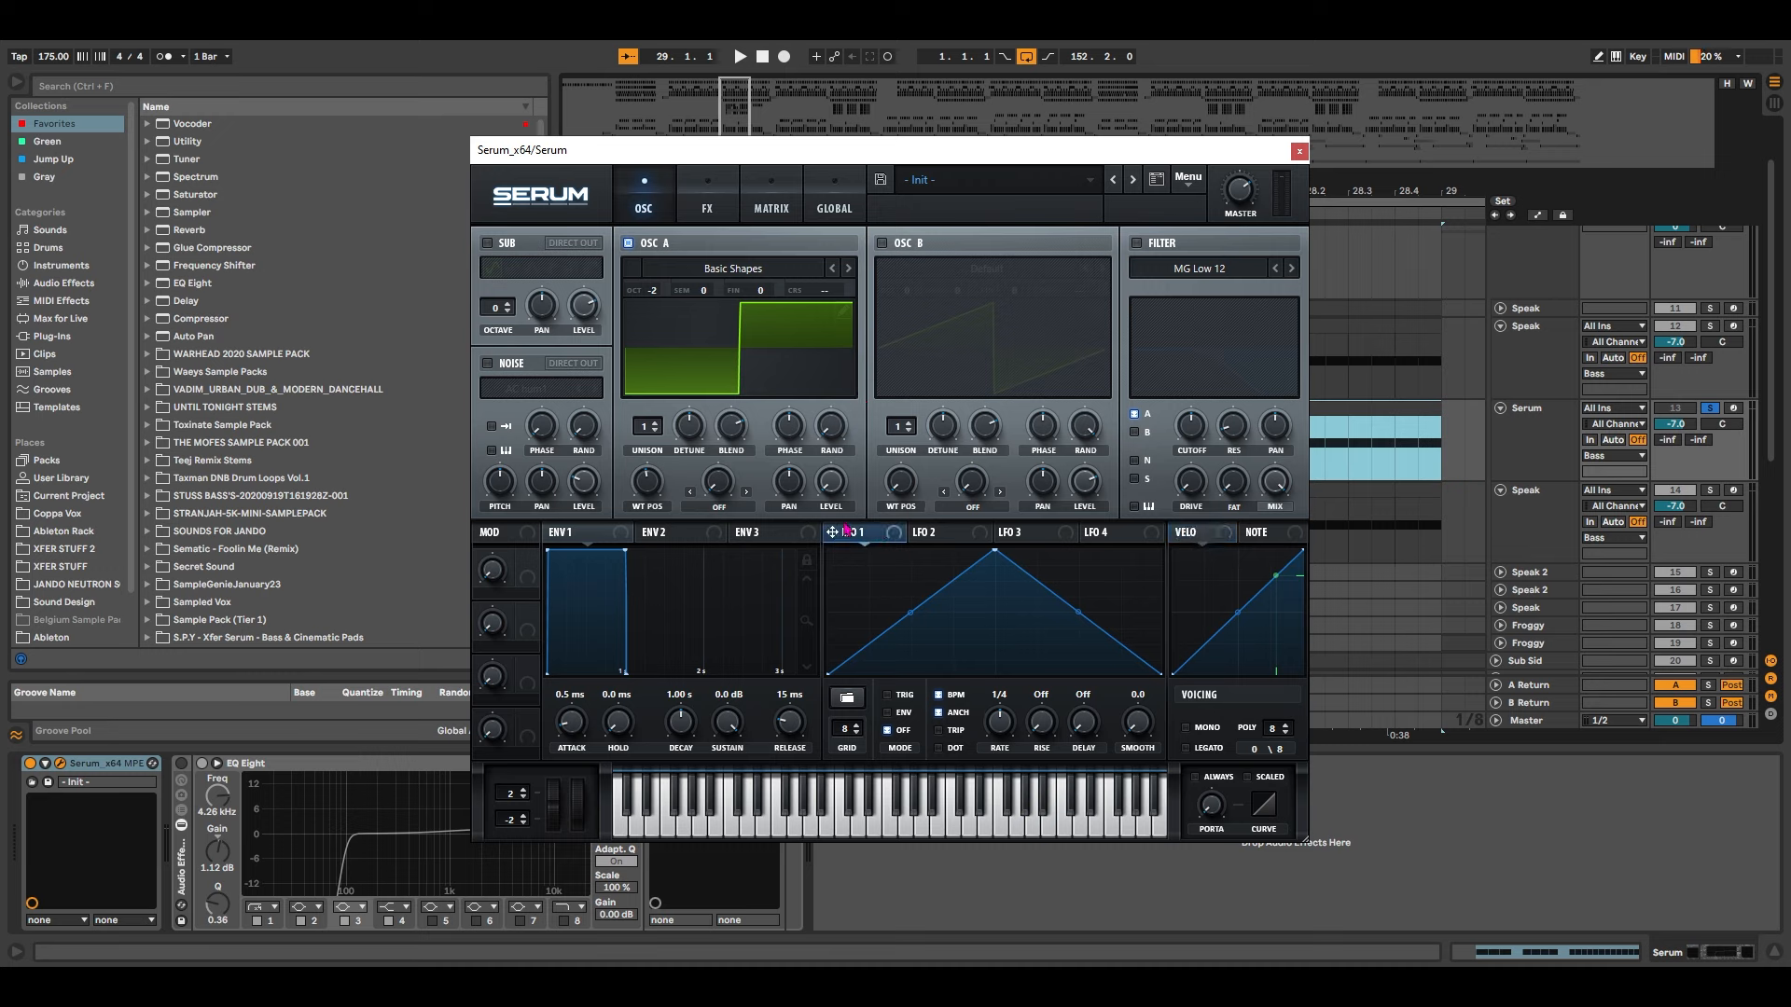
Assign LFO 1 to oscillator A's level and shape it into an early peak with a curved rise and a longer curved decay
drag(832, 483, 830, 479)
drag(994, 552, 881, 552)
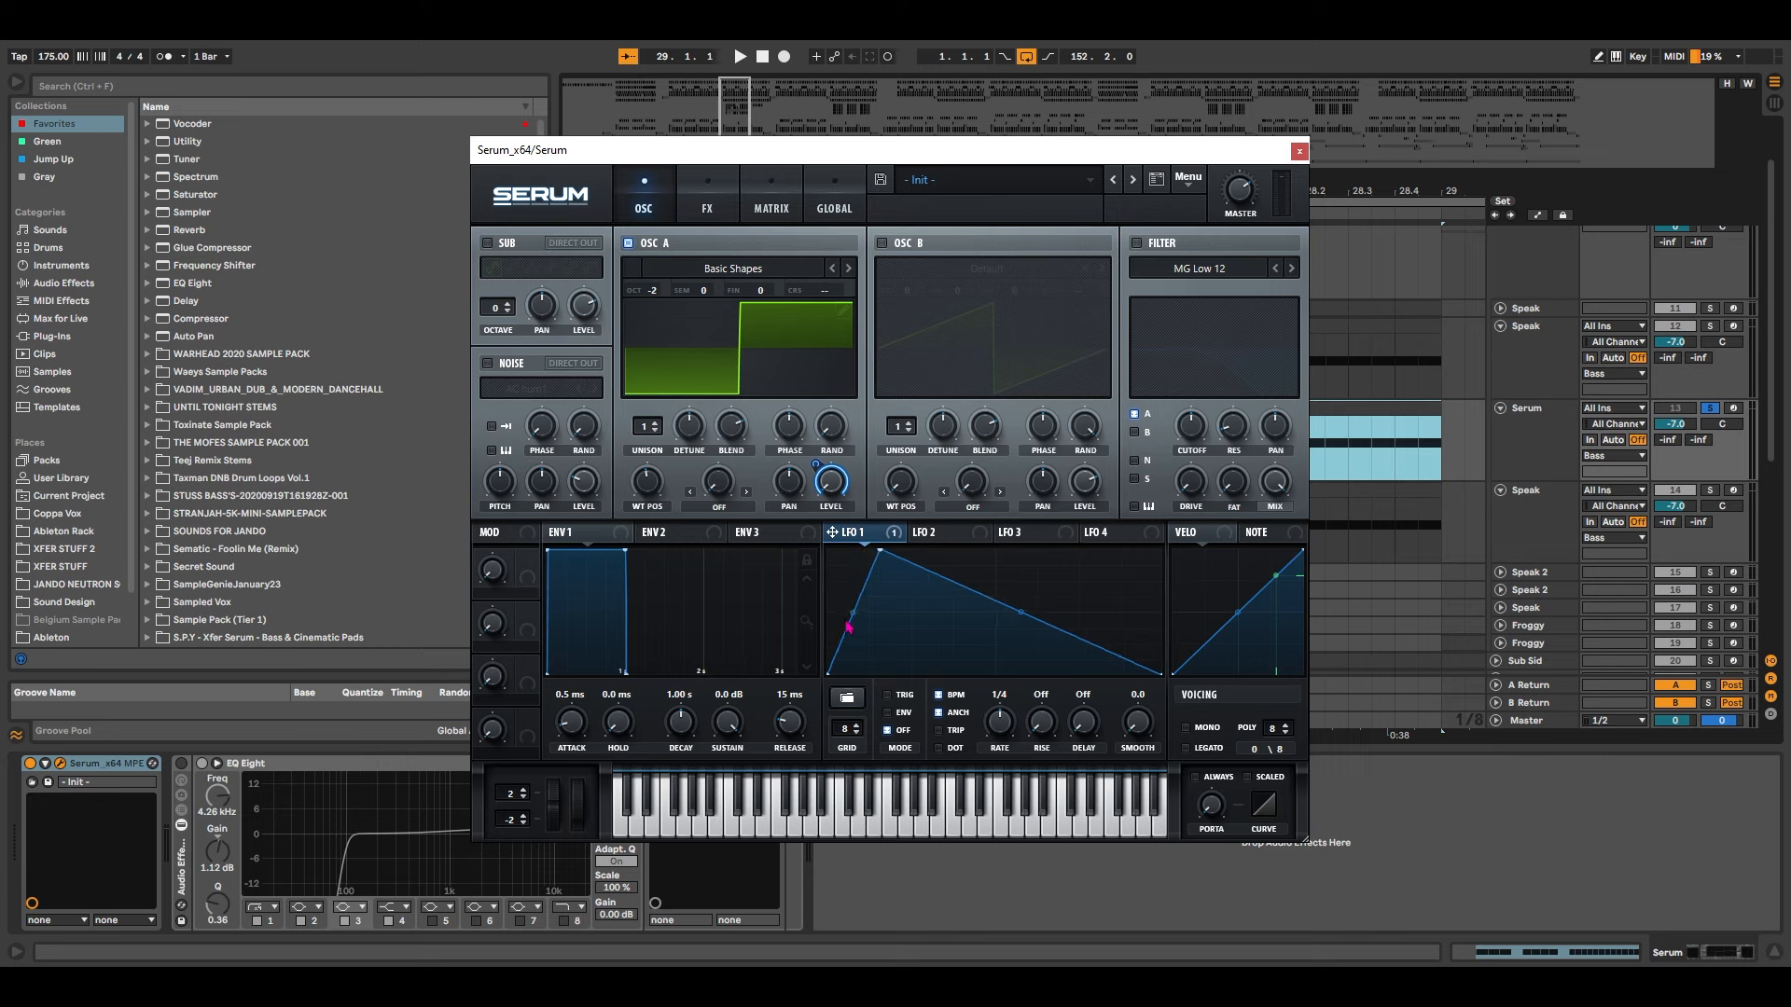
drag(854, 616, 854, 630)
drag(1019, 612, 1023, 639)
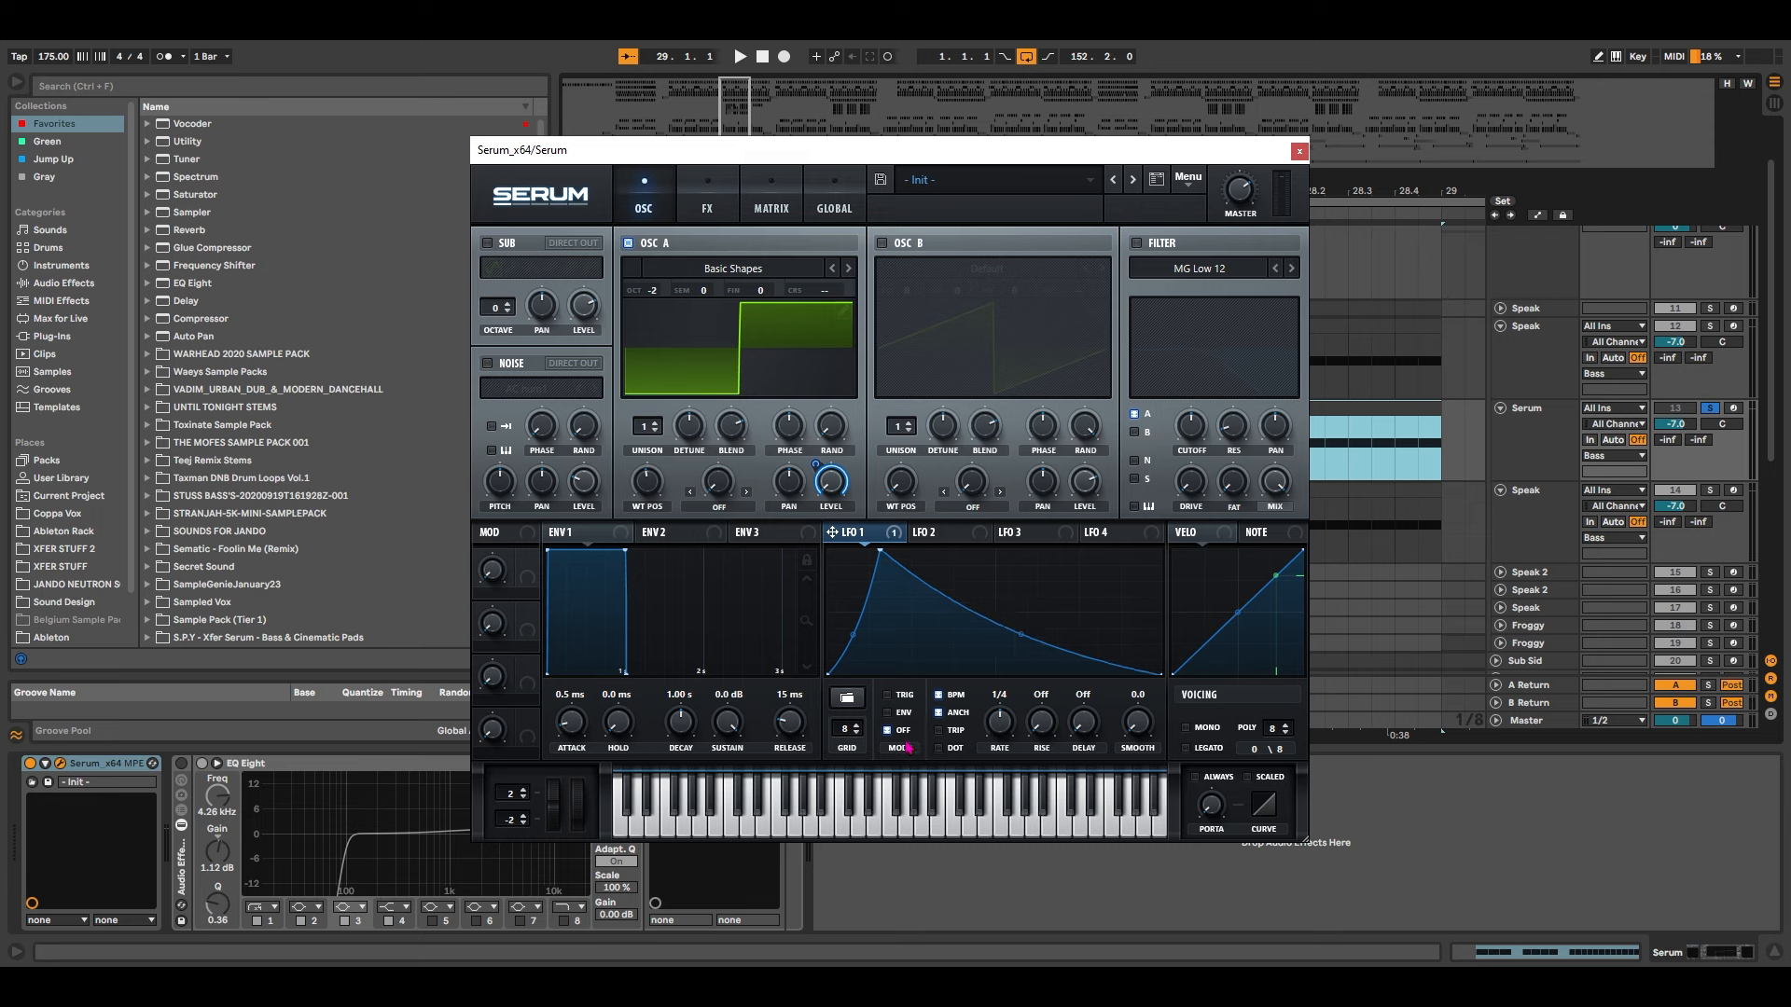
Set LFO 1 to TRIG mode with a rate of 1/2
click(892, 698)
drag(1000, 733, 1002, 748)
Enable the MG Low 12 filter with key tracking, a 288 Hz cutoff, and raised resonance and drive
click(1137, 243)
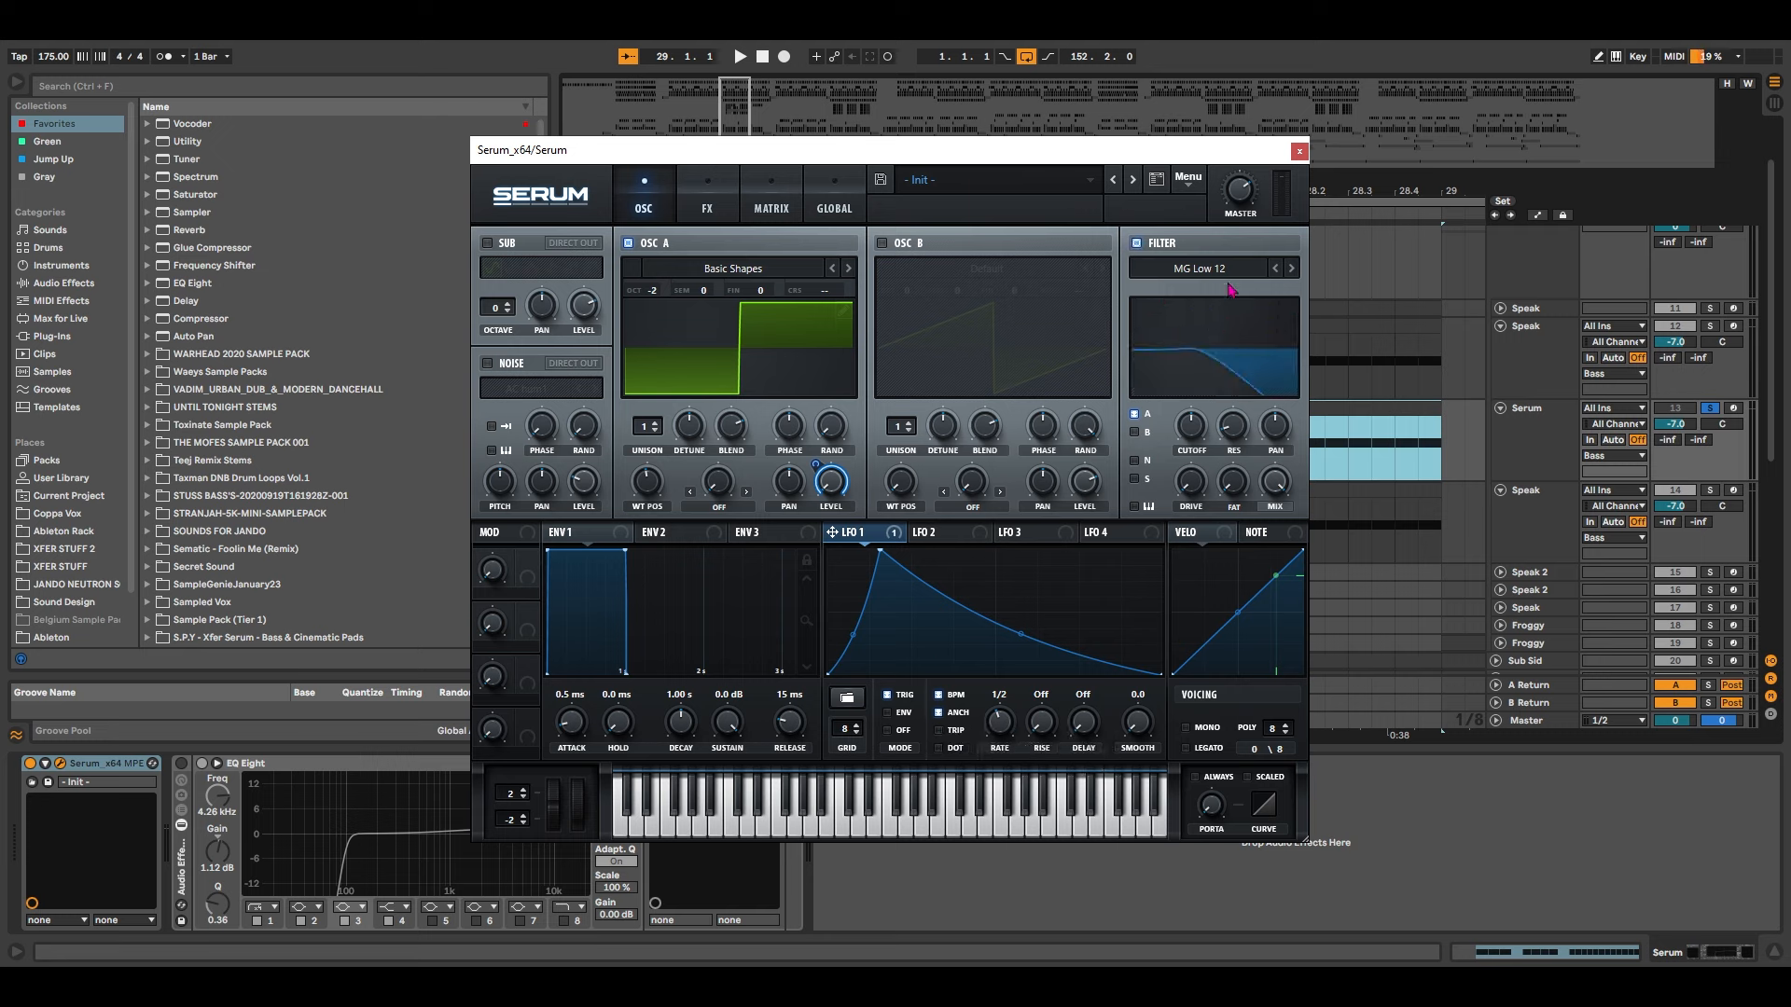
click(1135, 506)
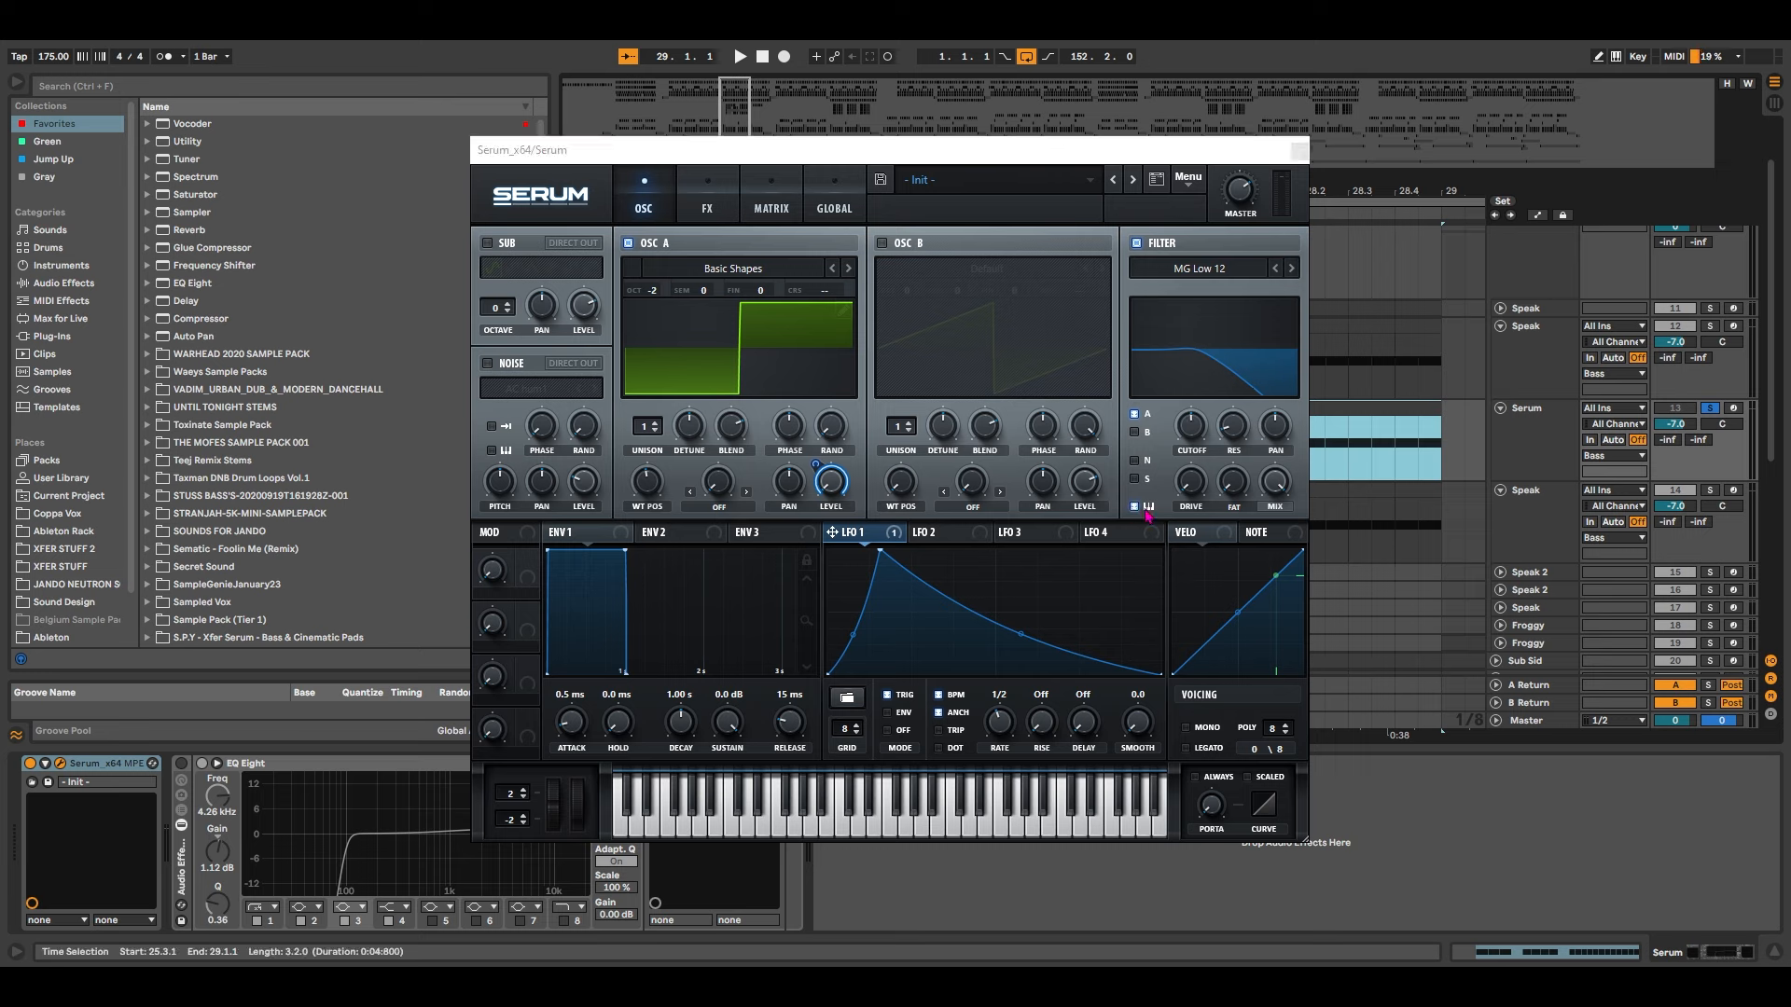
drag(1191, 429, 1186, 469)
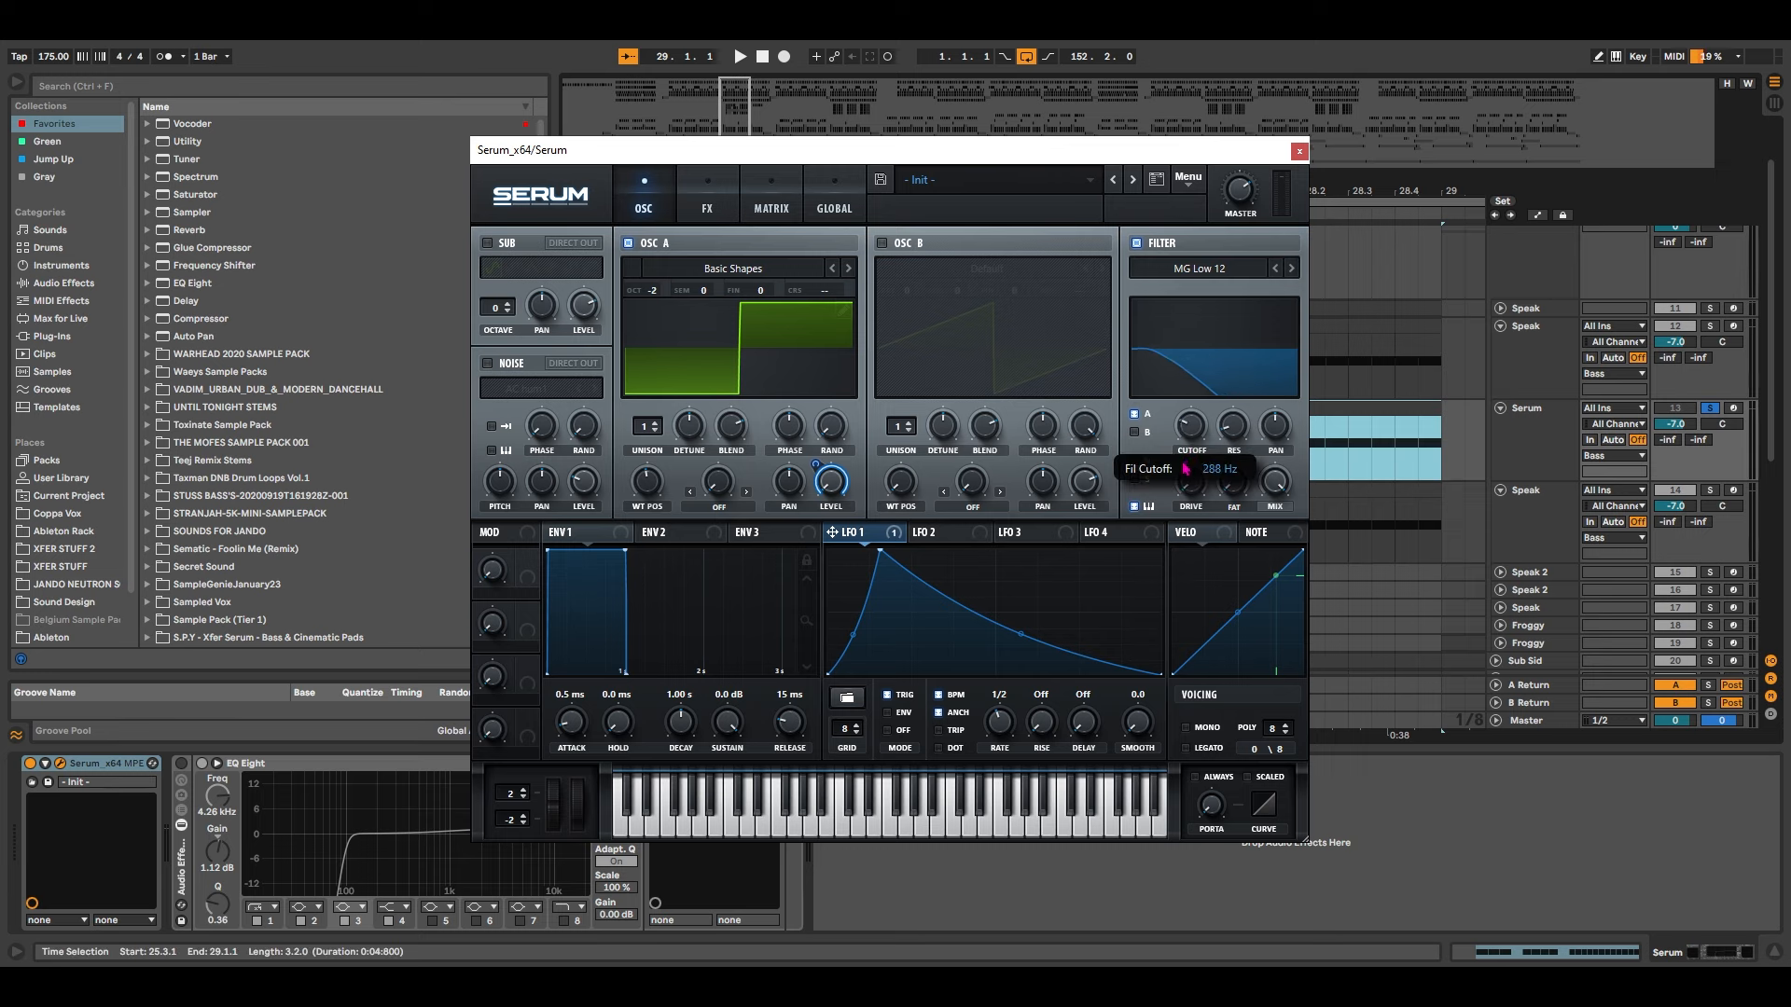
drag(1246, 419, 1249, 396)
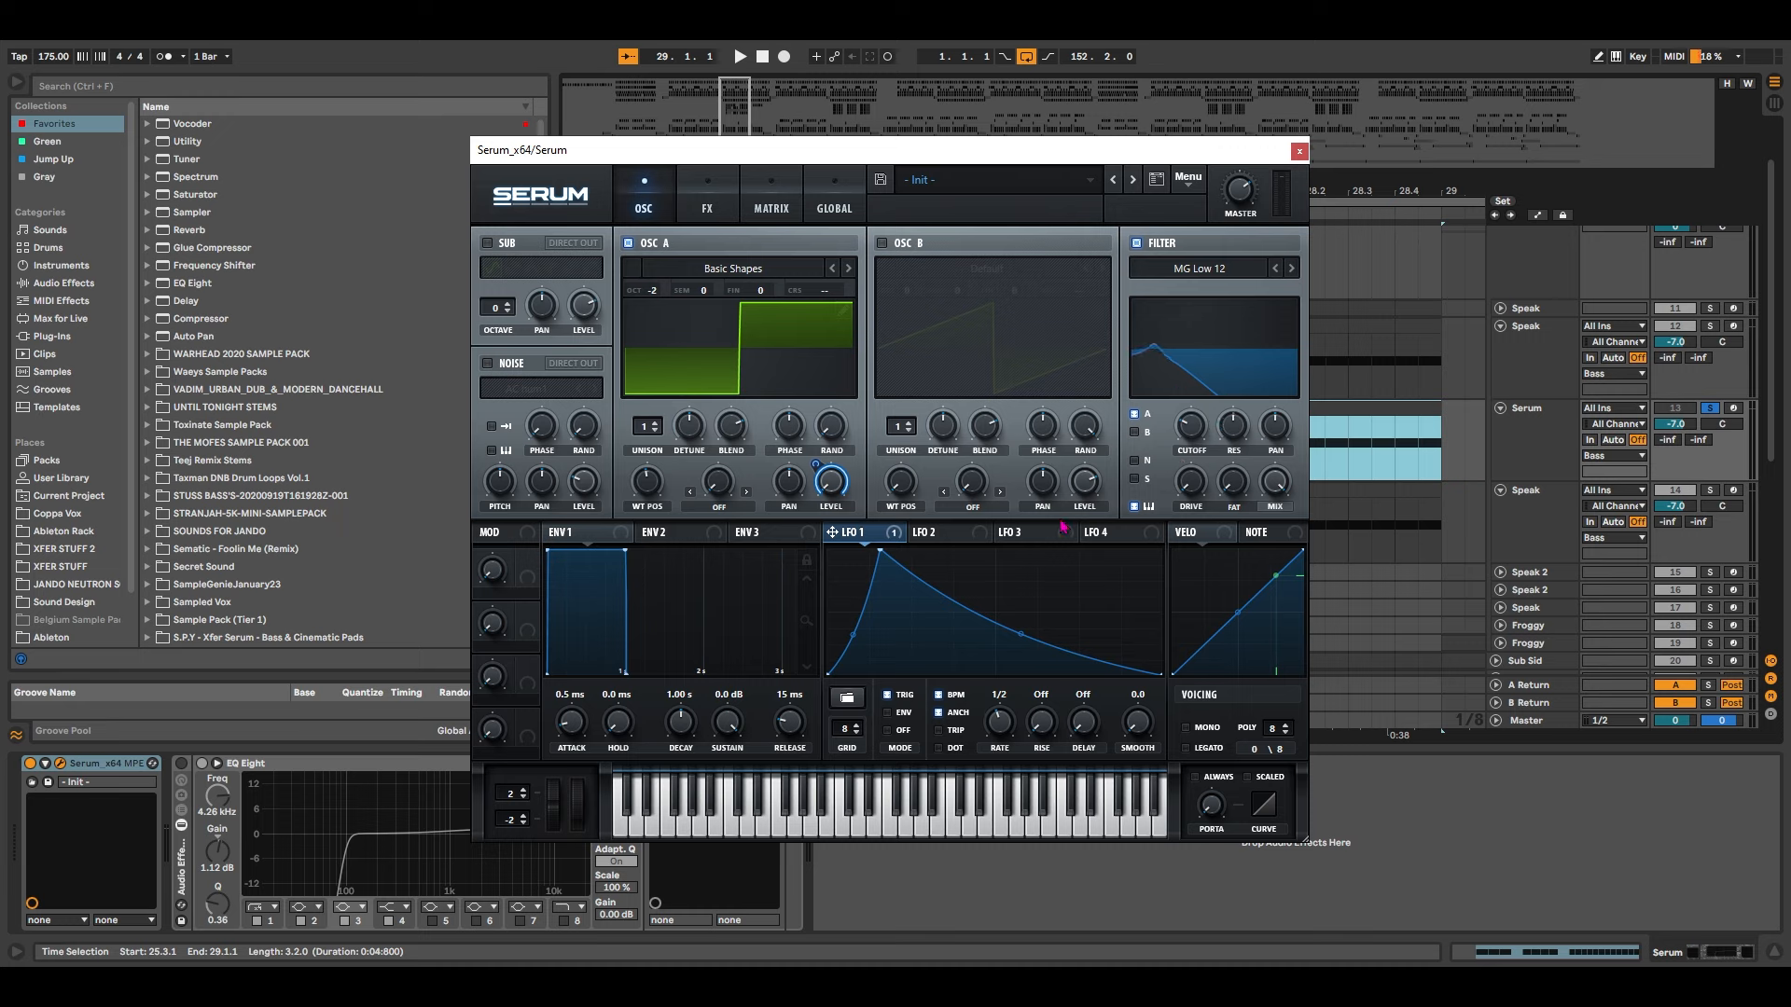
drag(1196, 494, 1204, 459)
drag(1165, 150, 1298, 214)
key(space)
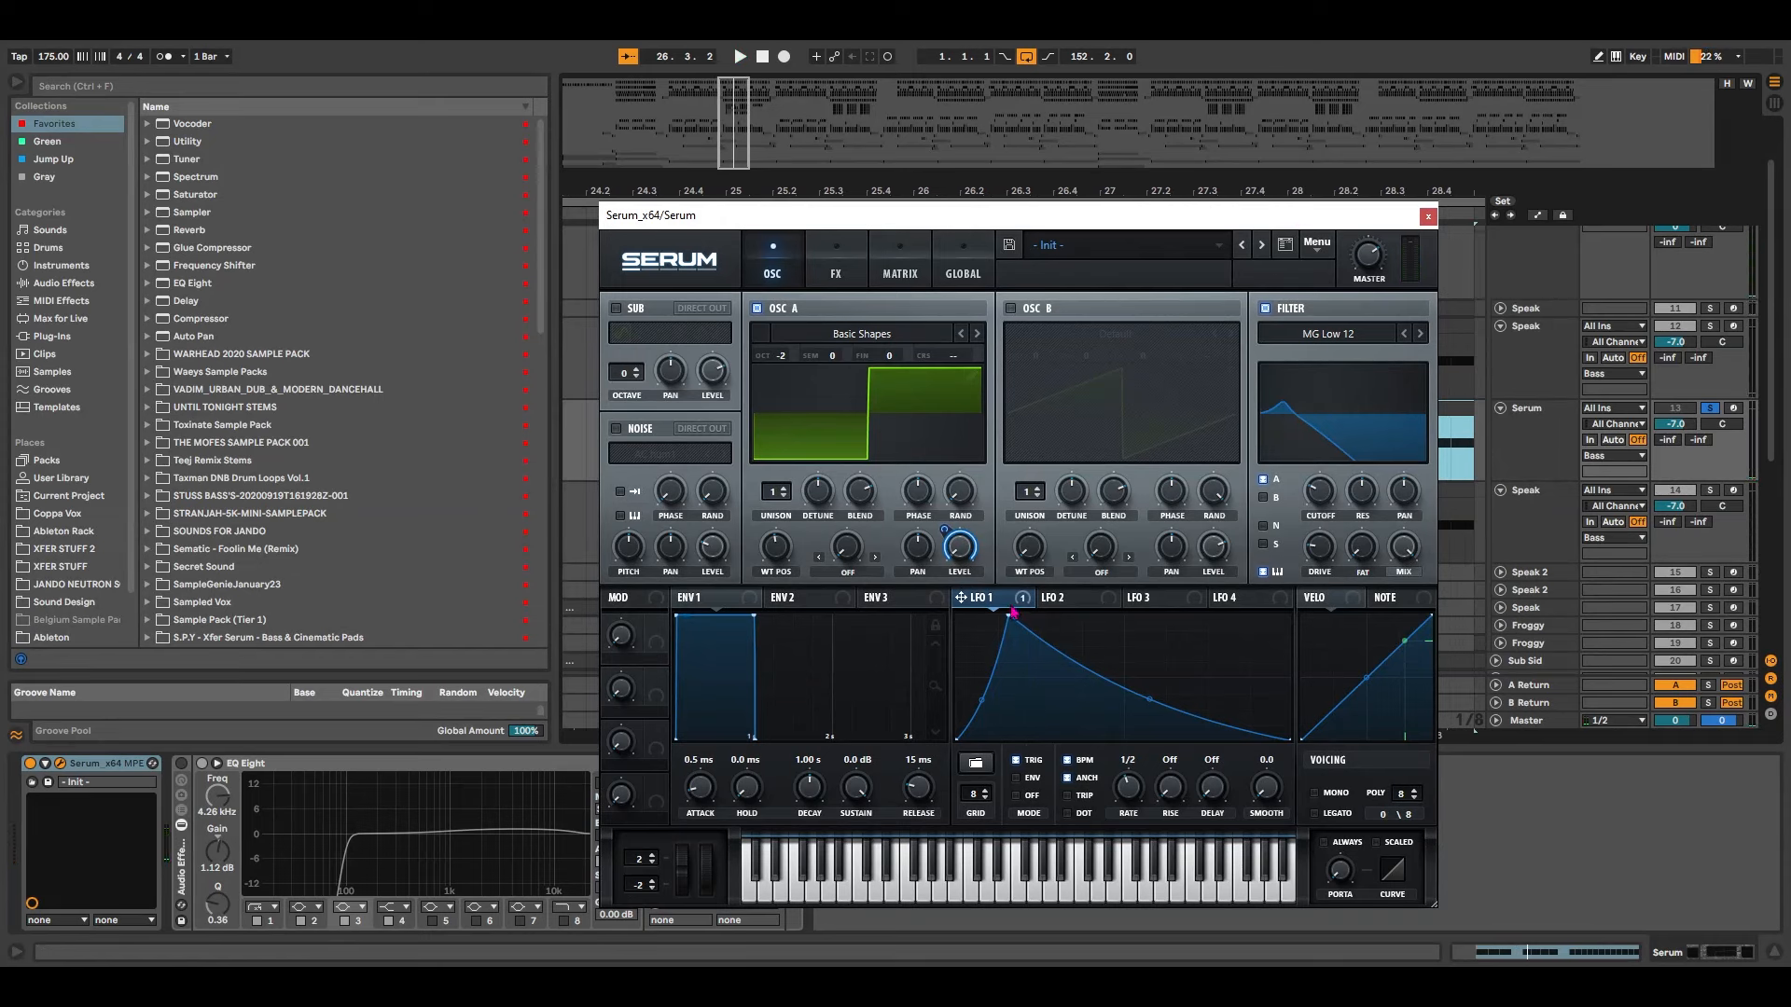
Assign LFO 1 to the filter's cutoff and resonance, and play back the bass pattern
drag(973, 612, 1299, 528)
drag(904, 617, 1344, 513)
key(space)
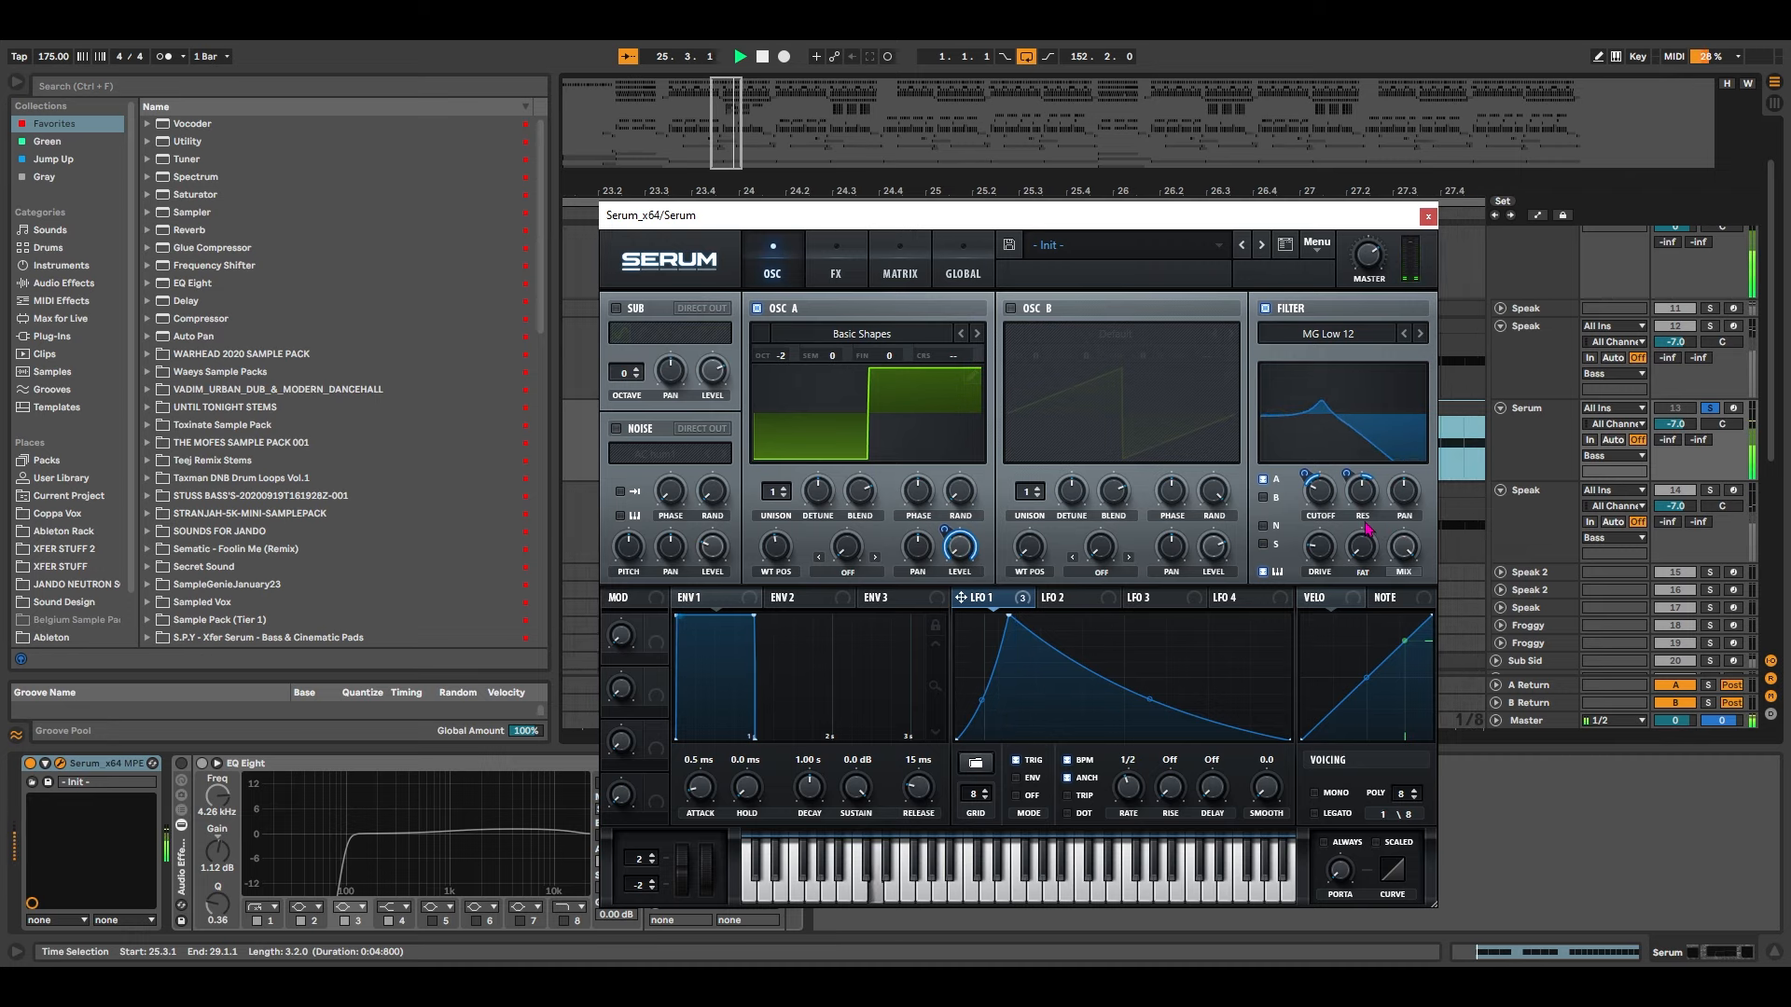
key(space)
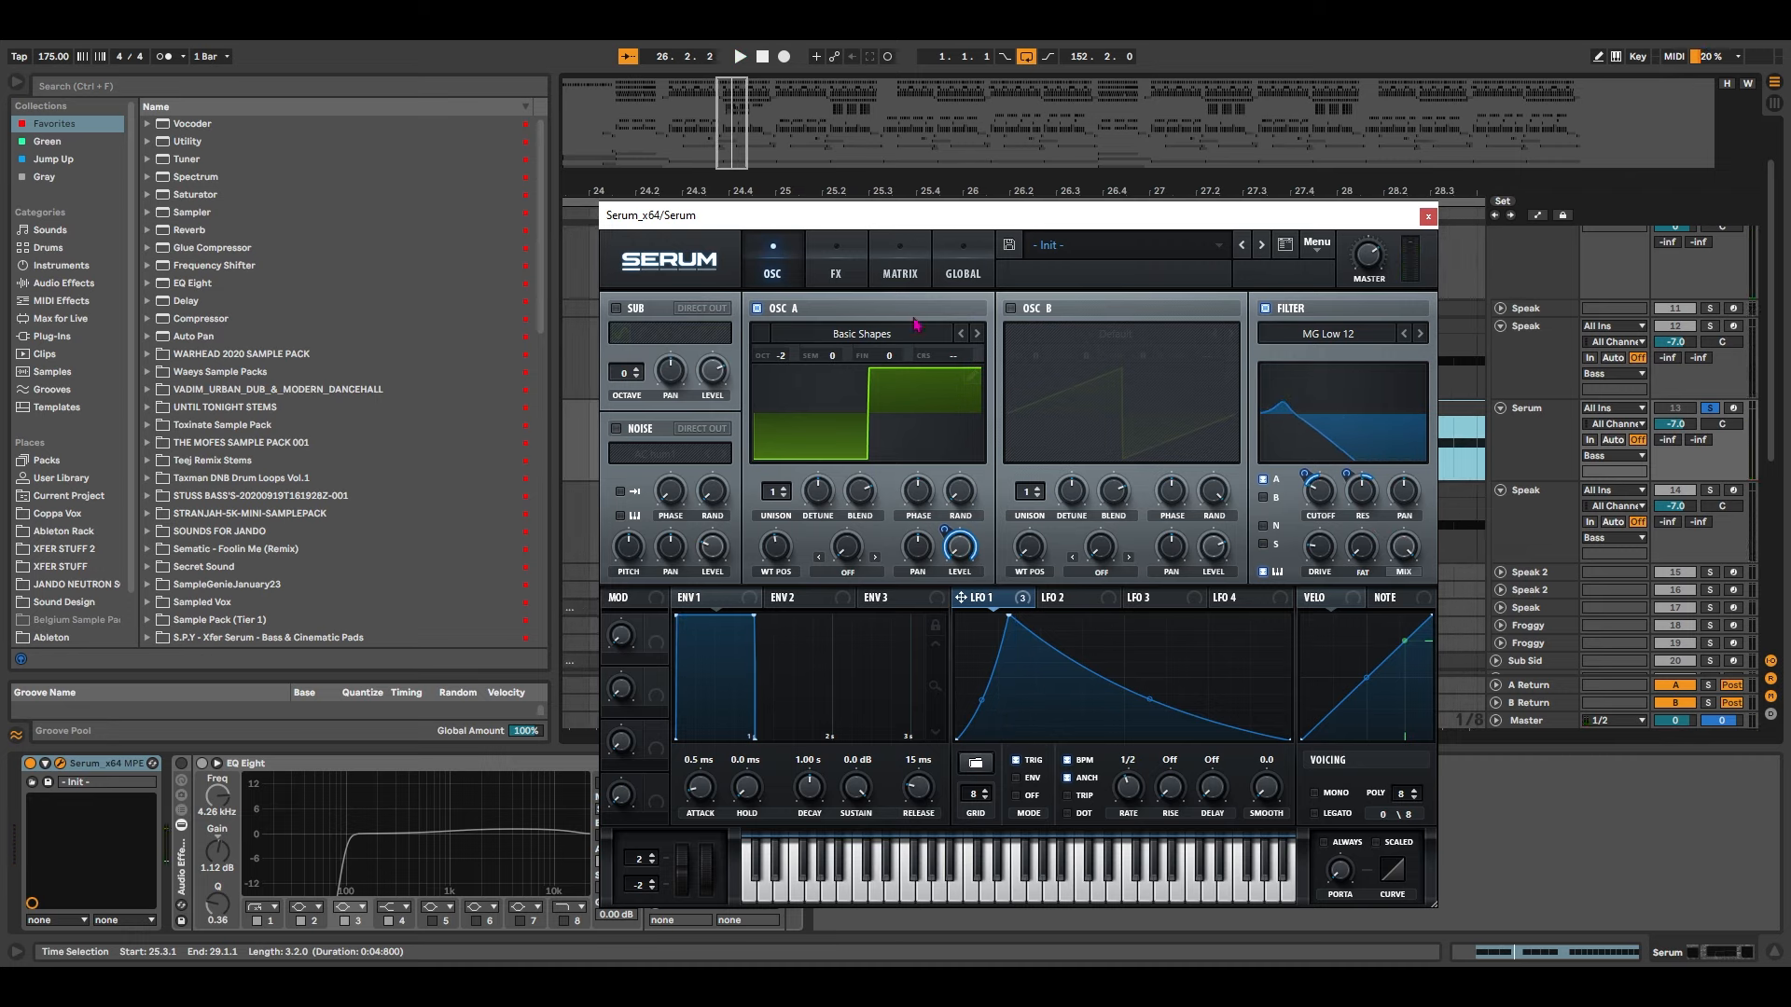
Enable the Distortion and Filter effects in the effects rack and order them first and second
click(837, 272)
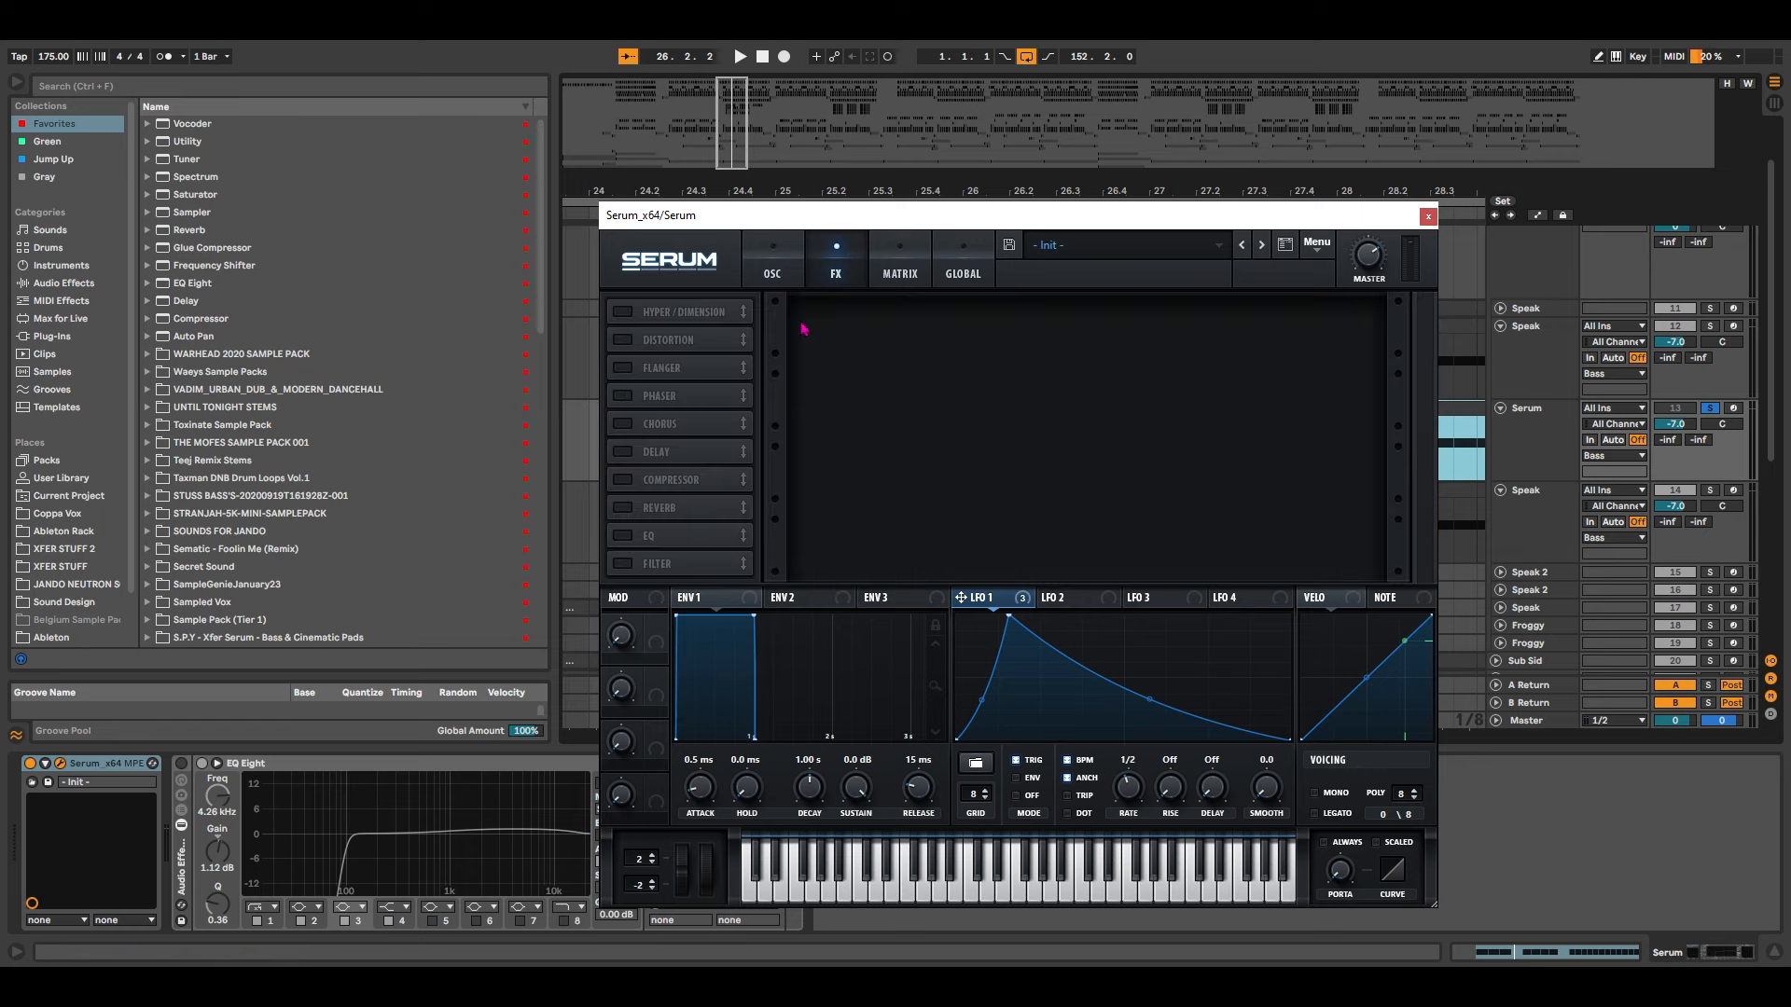
click(630, 341)
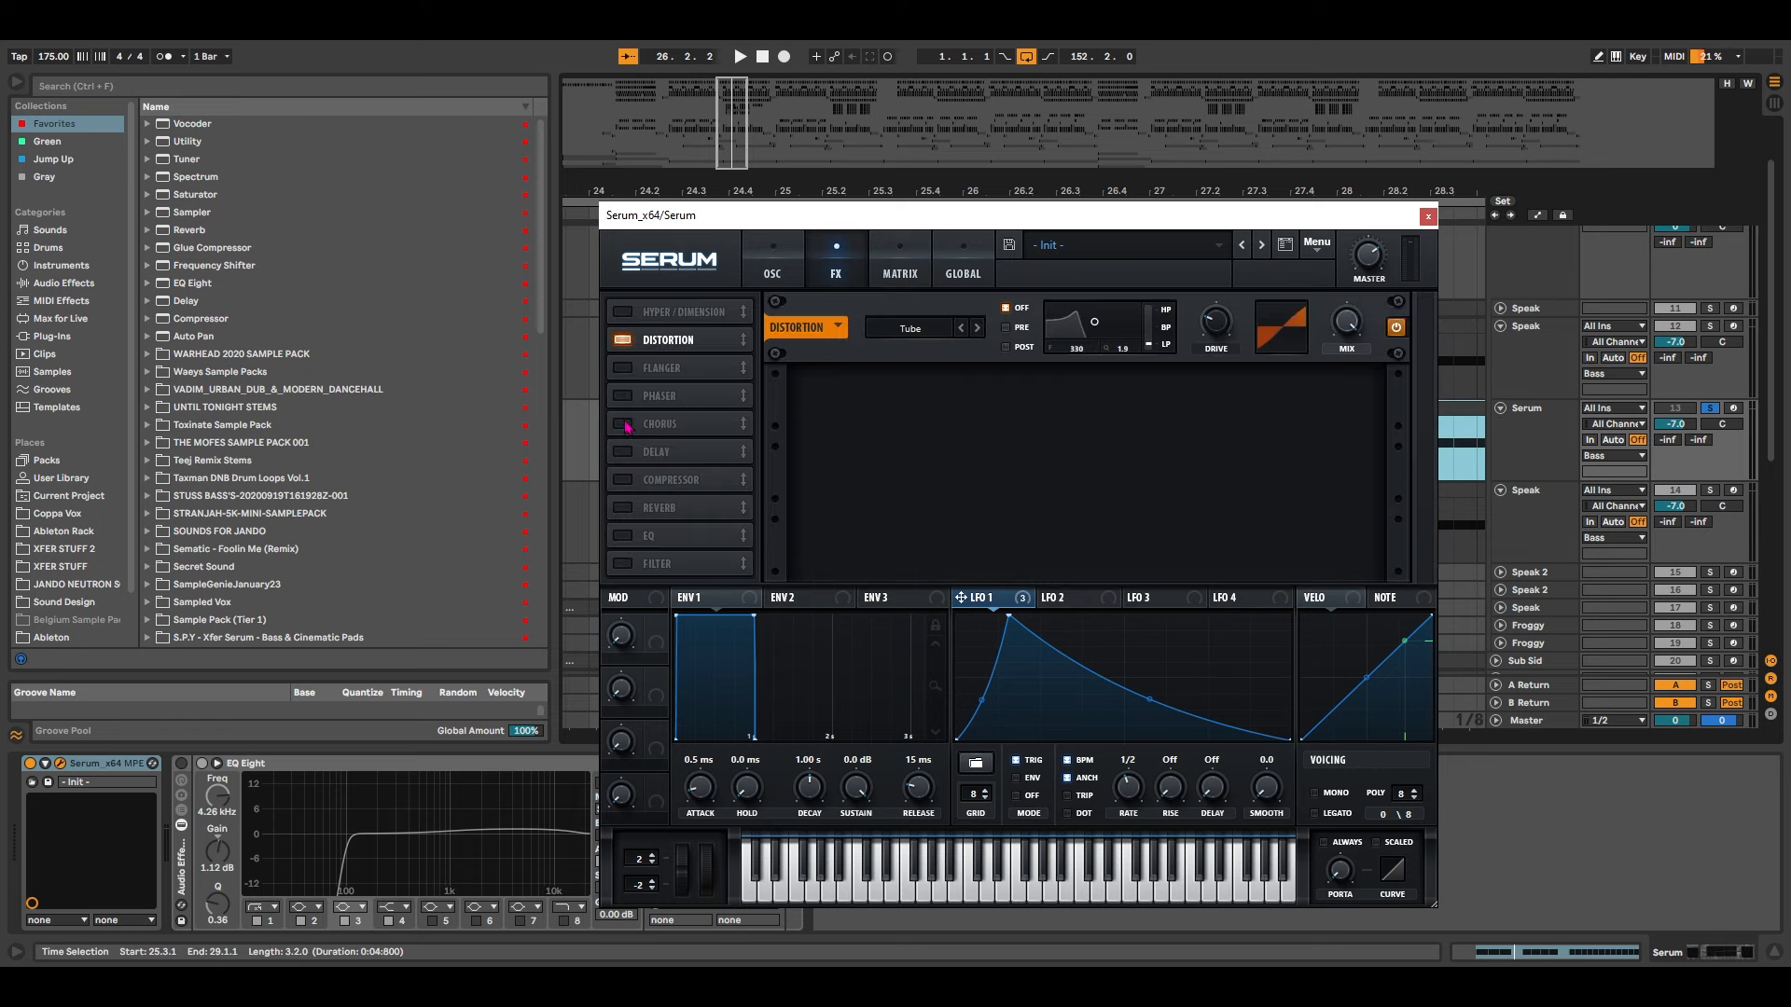
click(622, 563)
drag(686, 561, 694, 357)
drag(696, 337, 698, 306)
drag(705, 374, 697, 342)
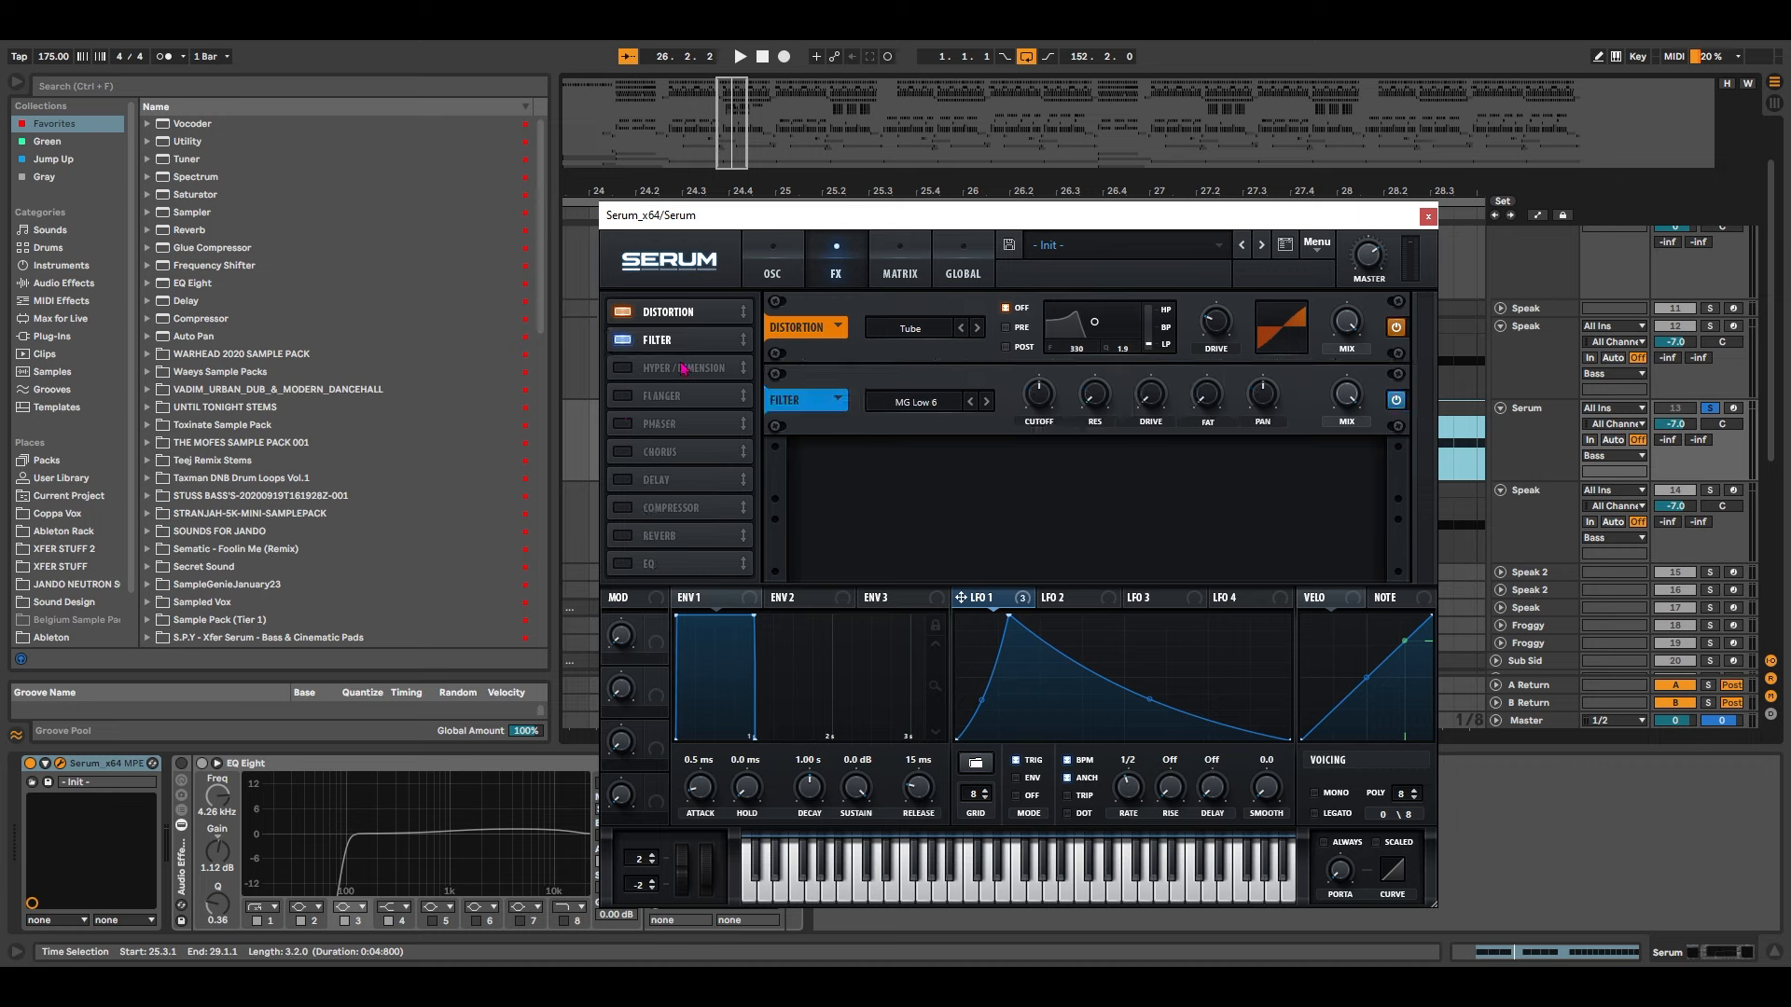
Enable the EQ and Compressor effects and move them directly after the Filter in the effects chain
click(622, 563)
drag(686, 563, 716, 377)
click(622, 536)
drag(692, 537, 704, 395)
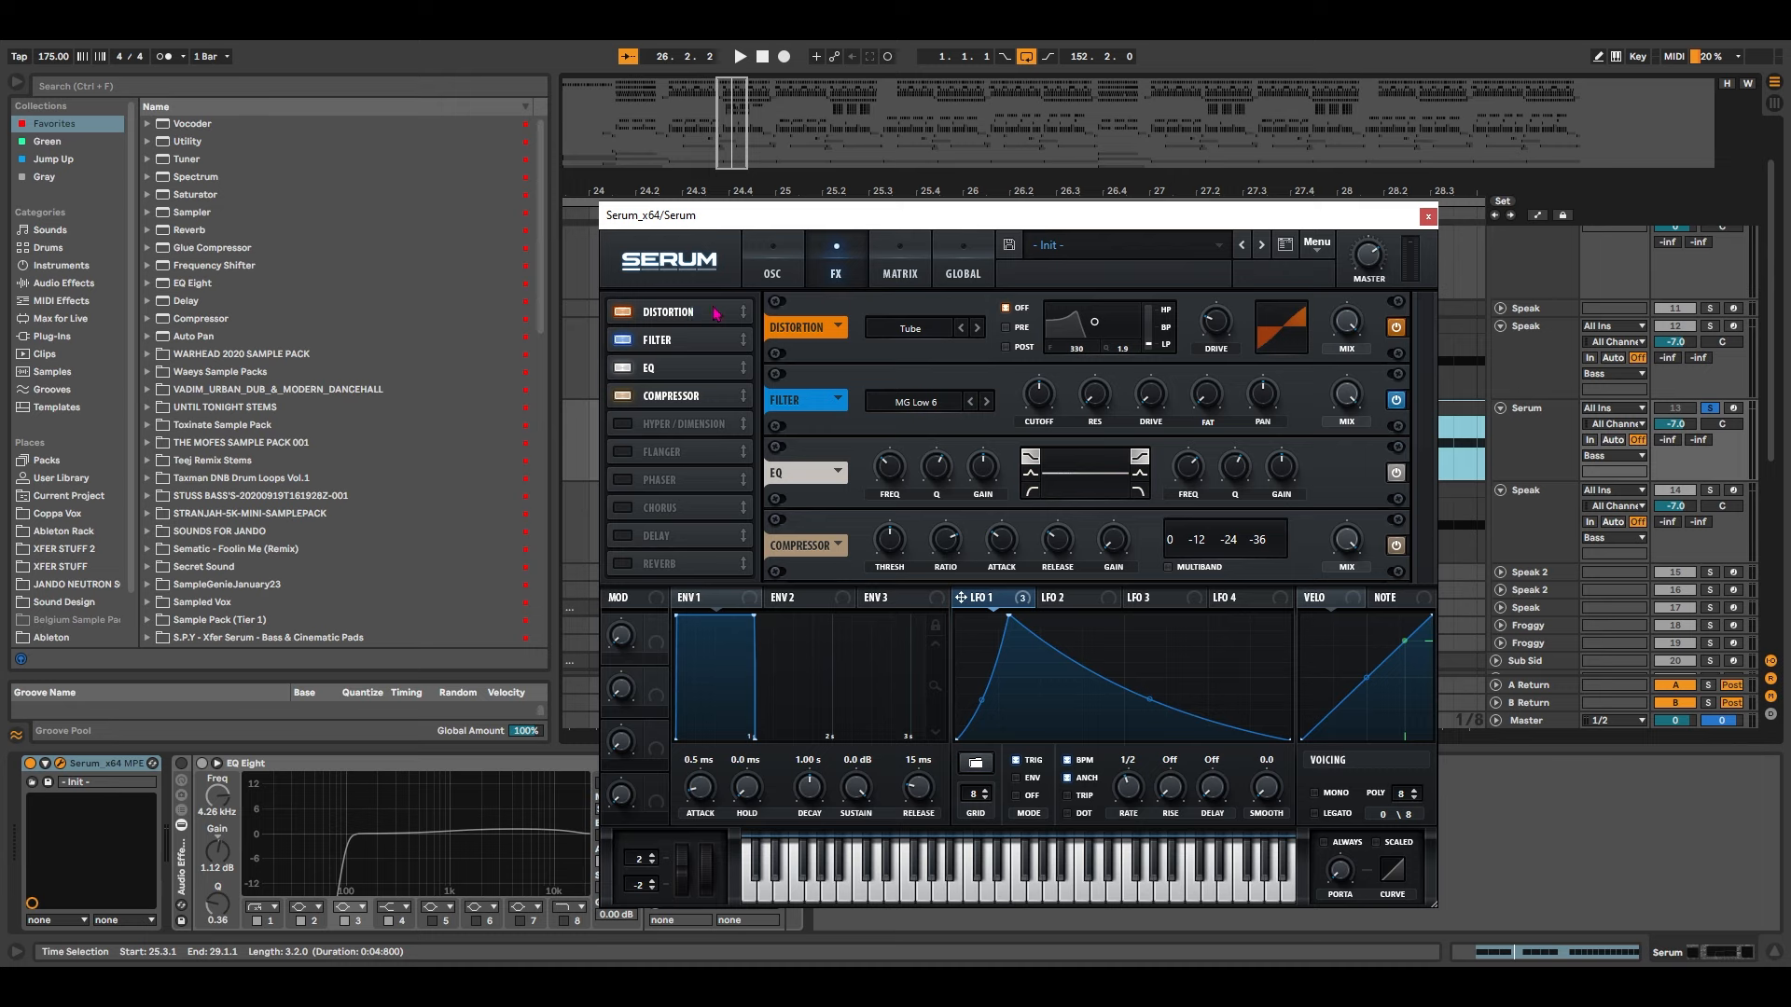
Set the distortion type to Downsample with 50% drive and play back the bass pattern
click(926, 344)
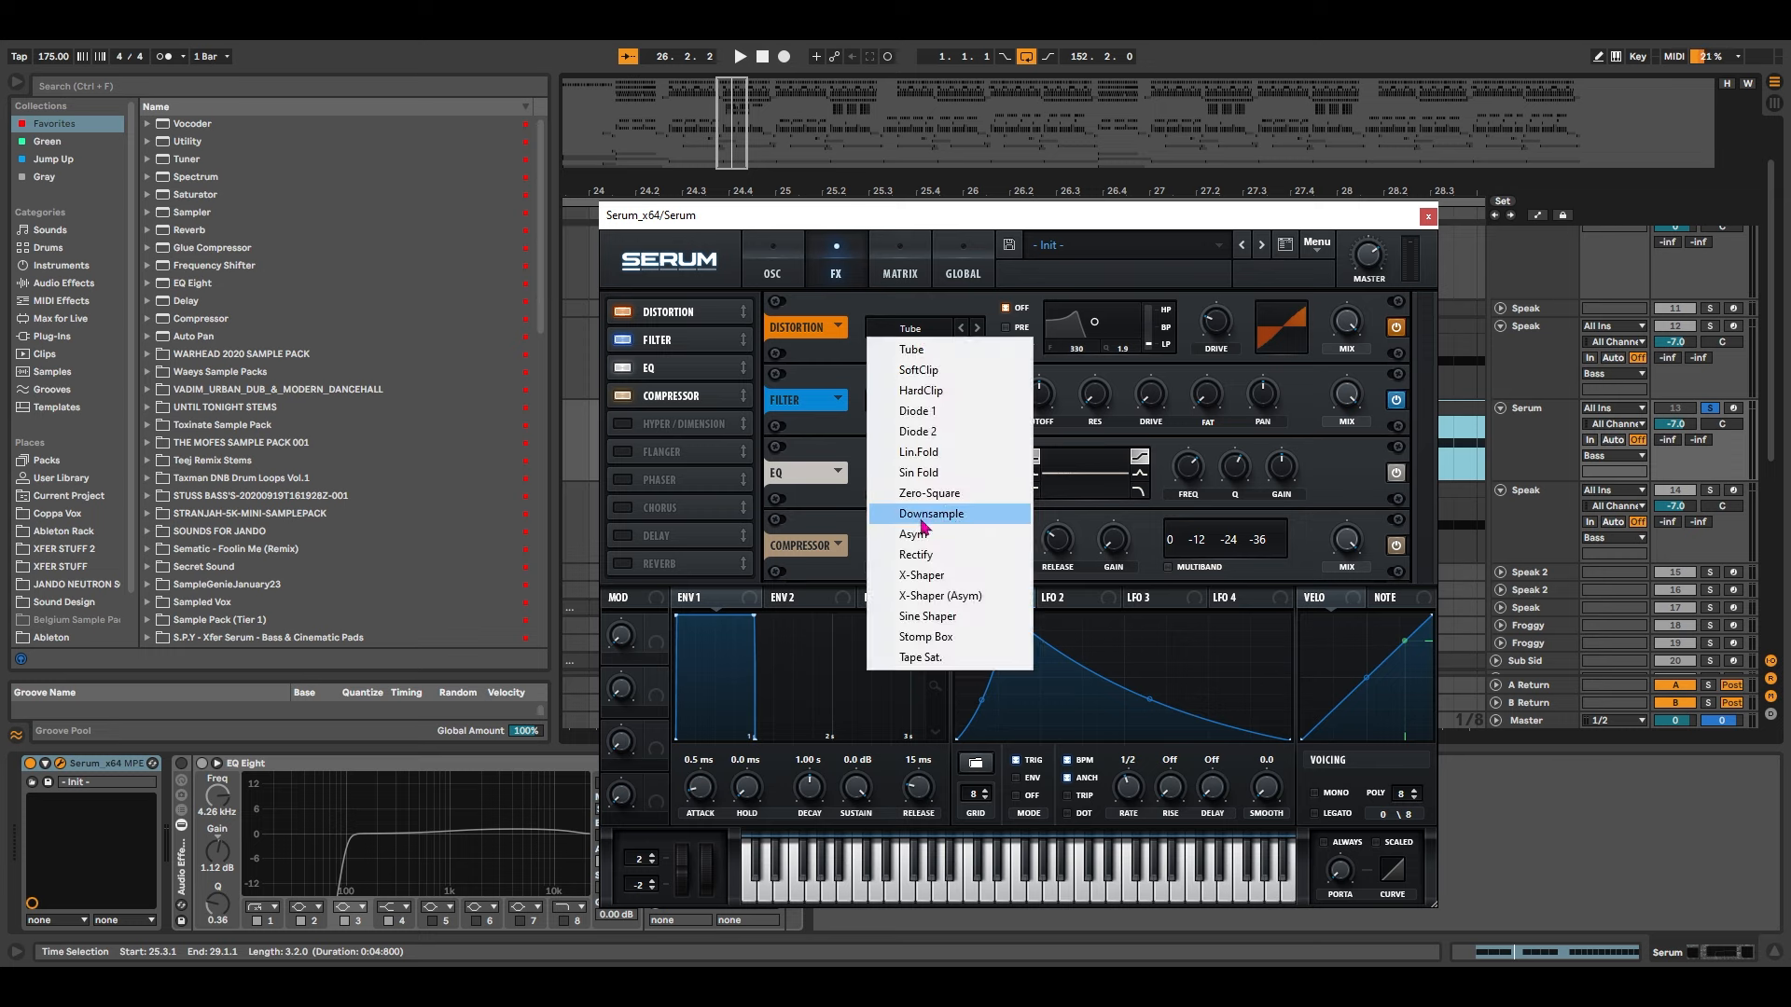
click(949, 515)
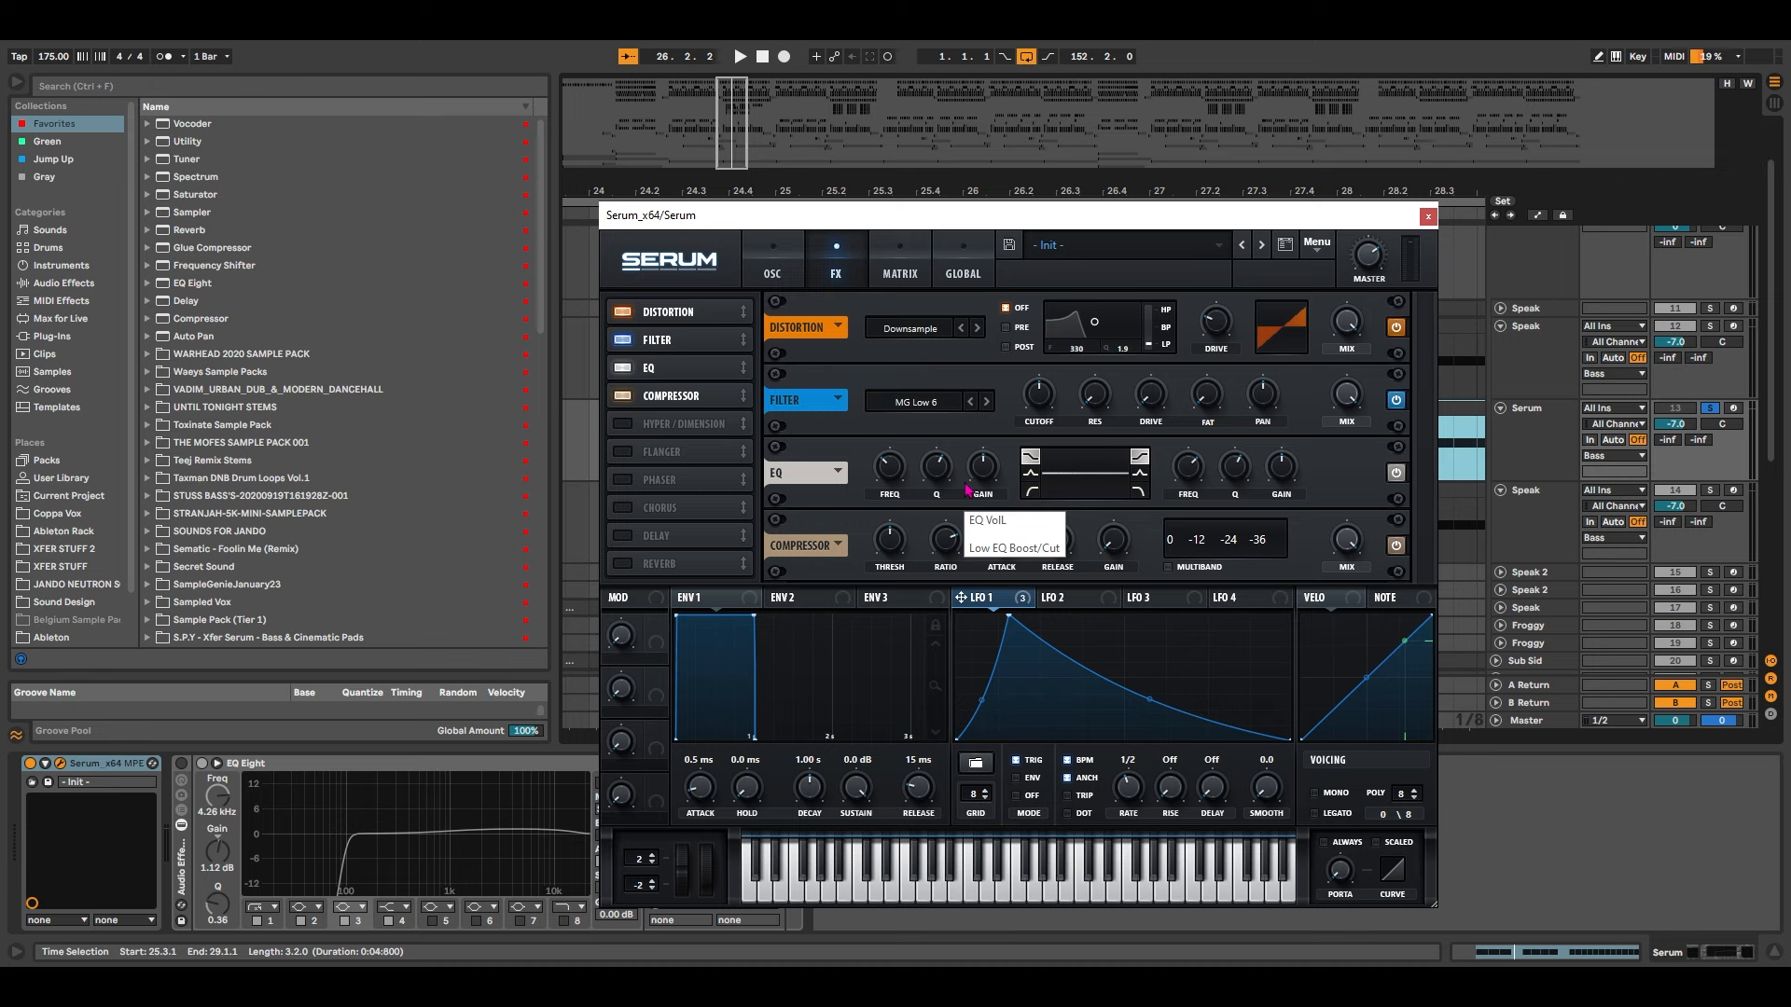
drag(1217, 322, 1231, 291)
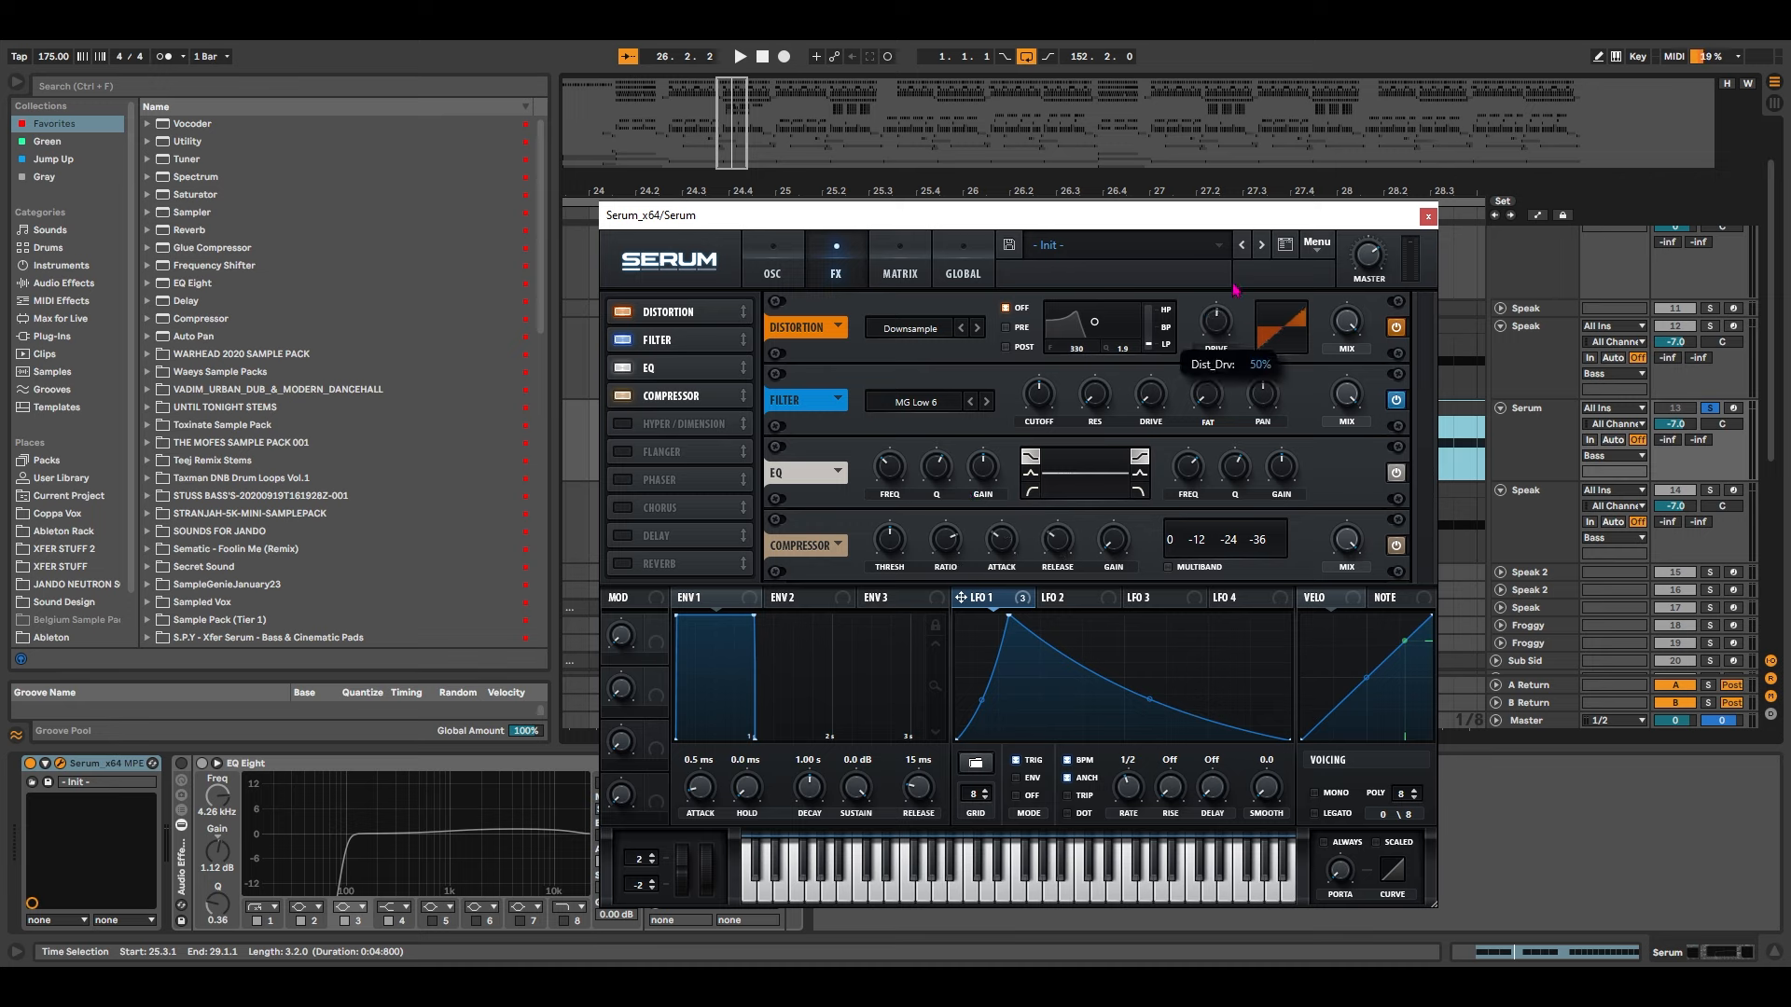
key(space)
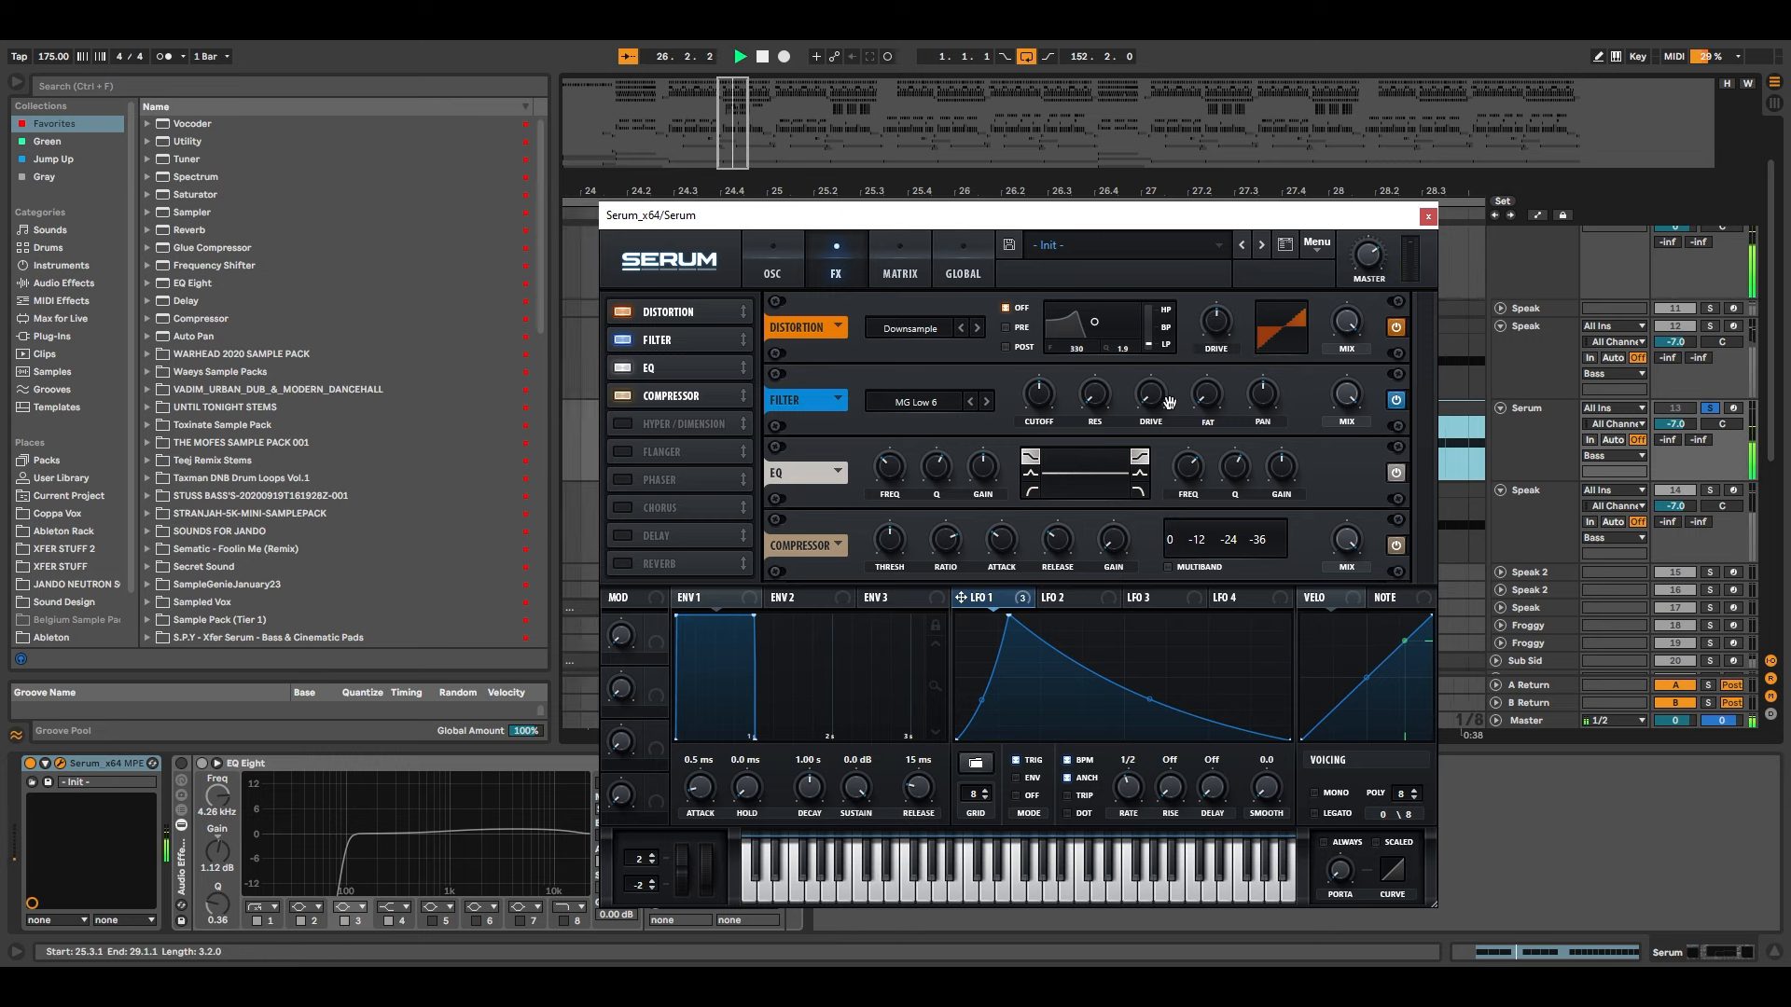
key(space)
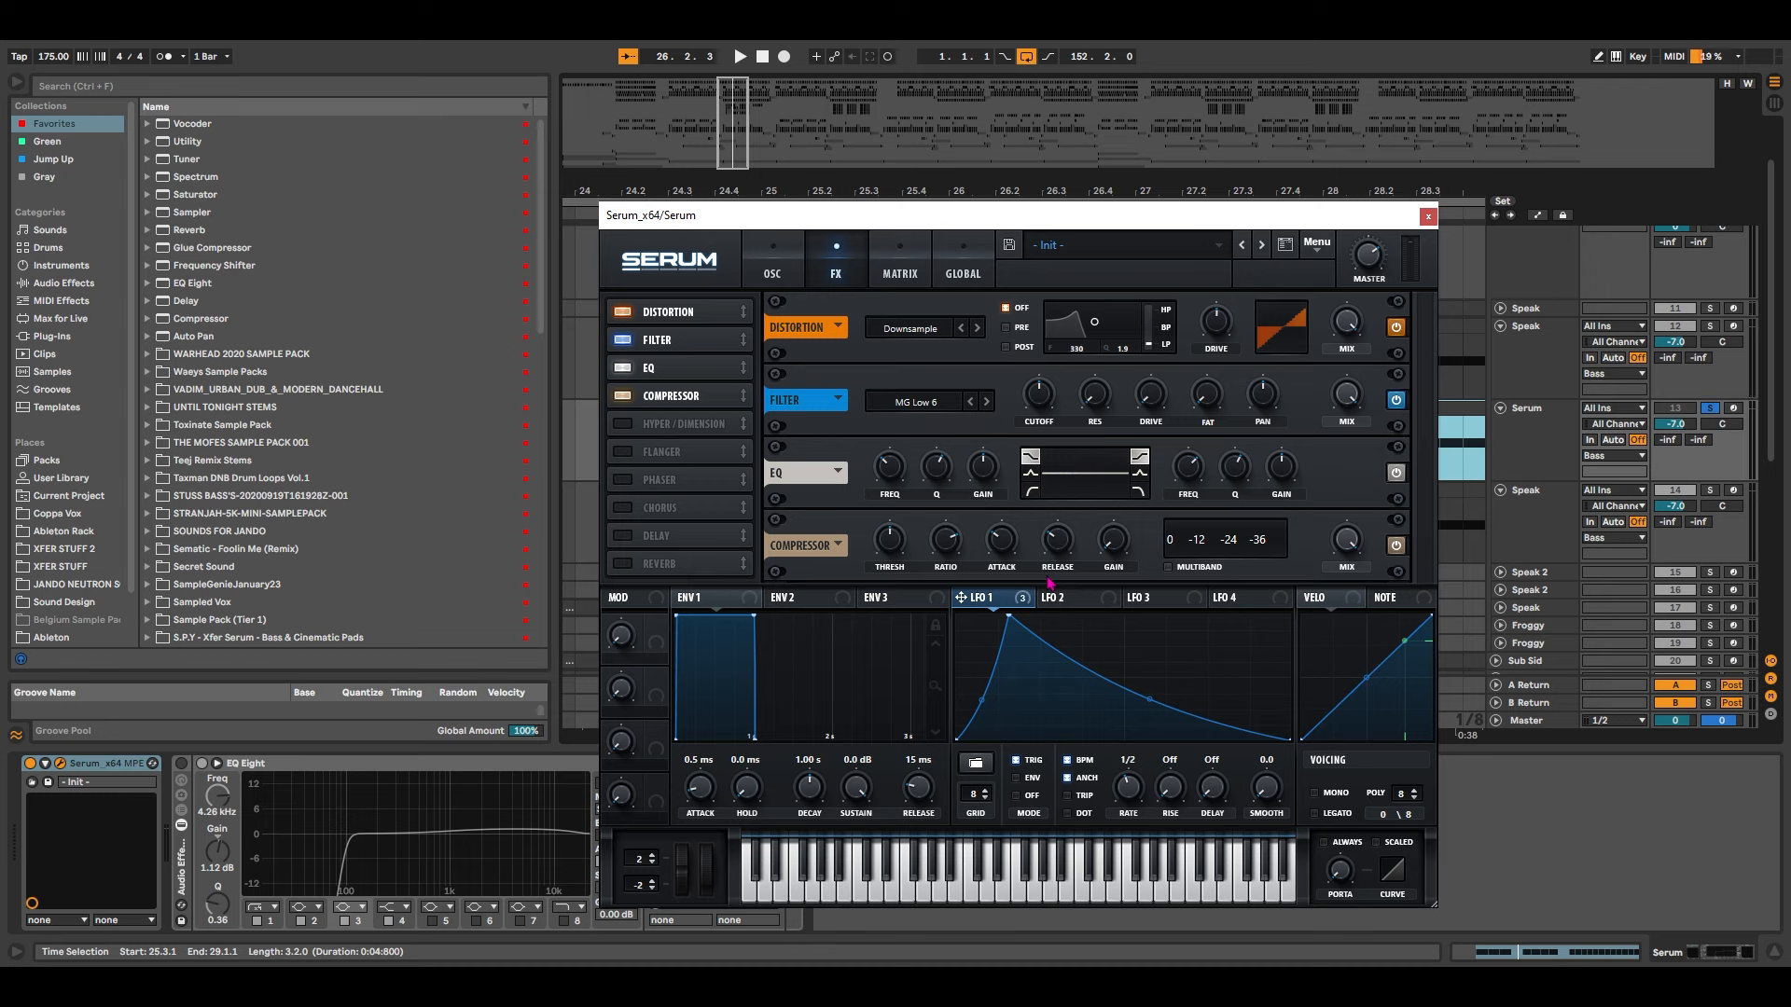
Assign LFO 1 to the distortion's drive and listen to the bass pattern
drag(998, 601, 1203, 364)
key(space)
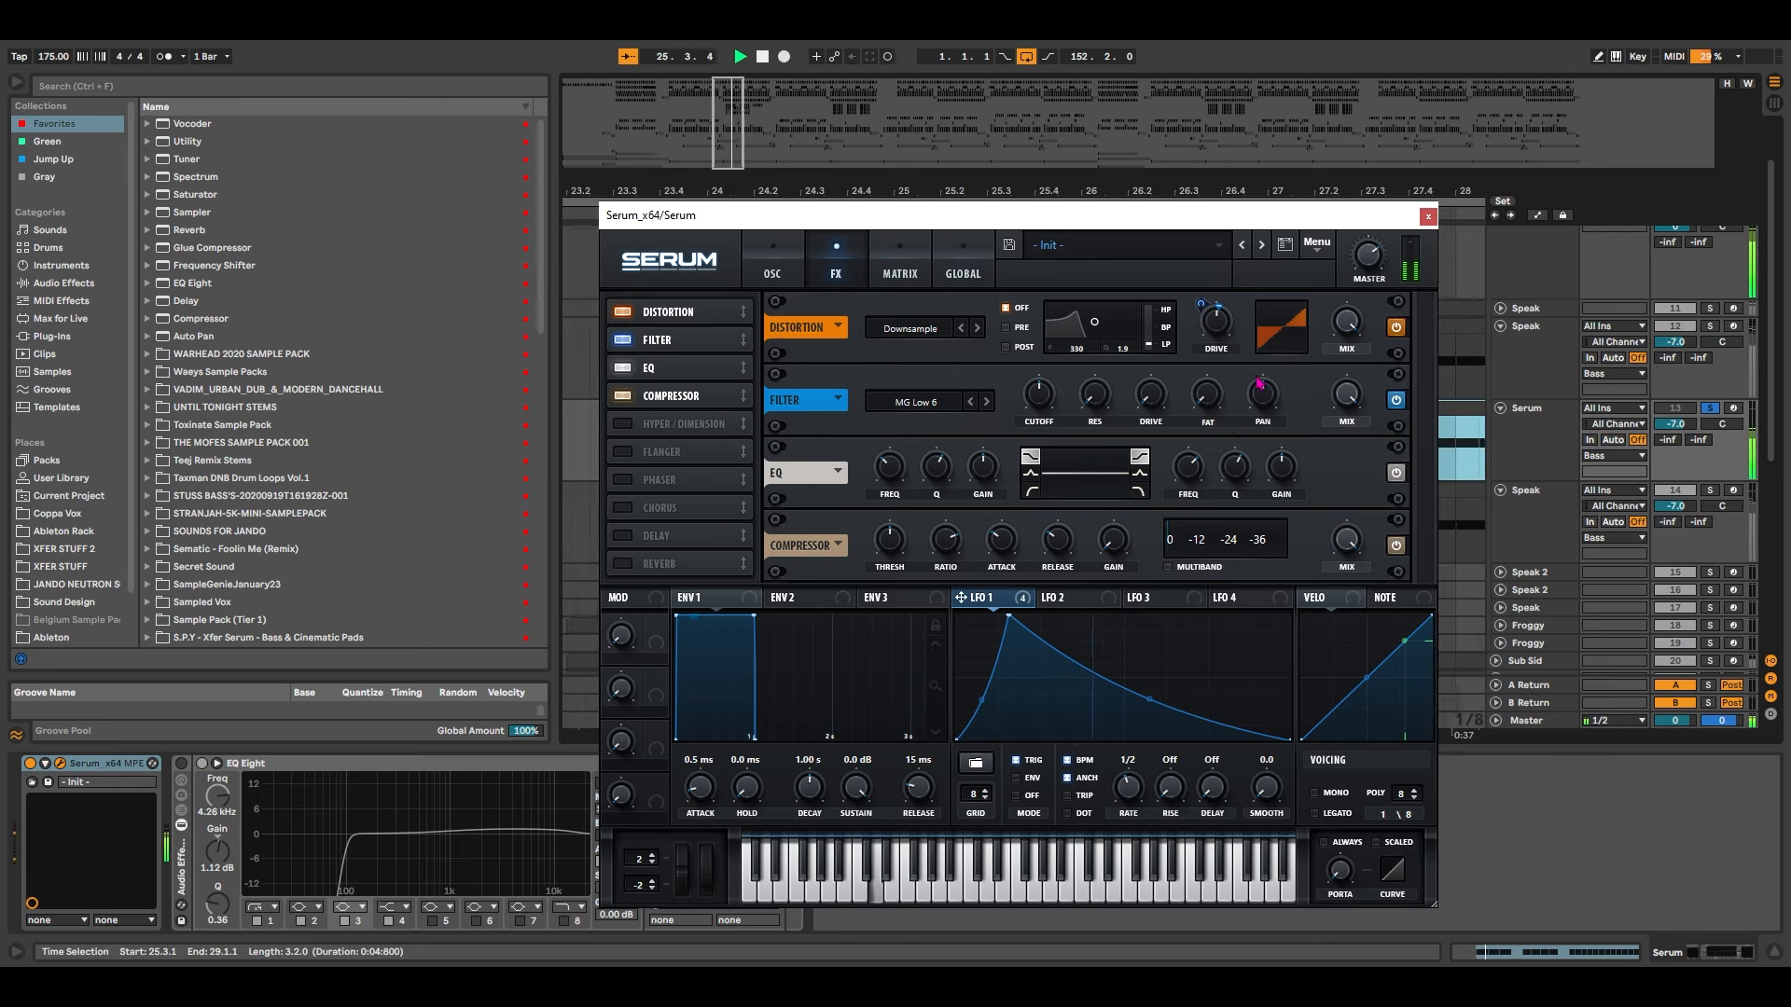
key(space)
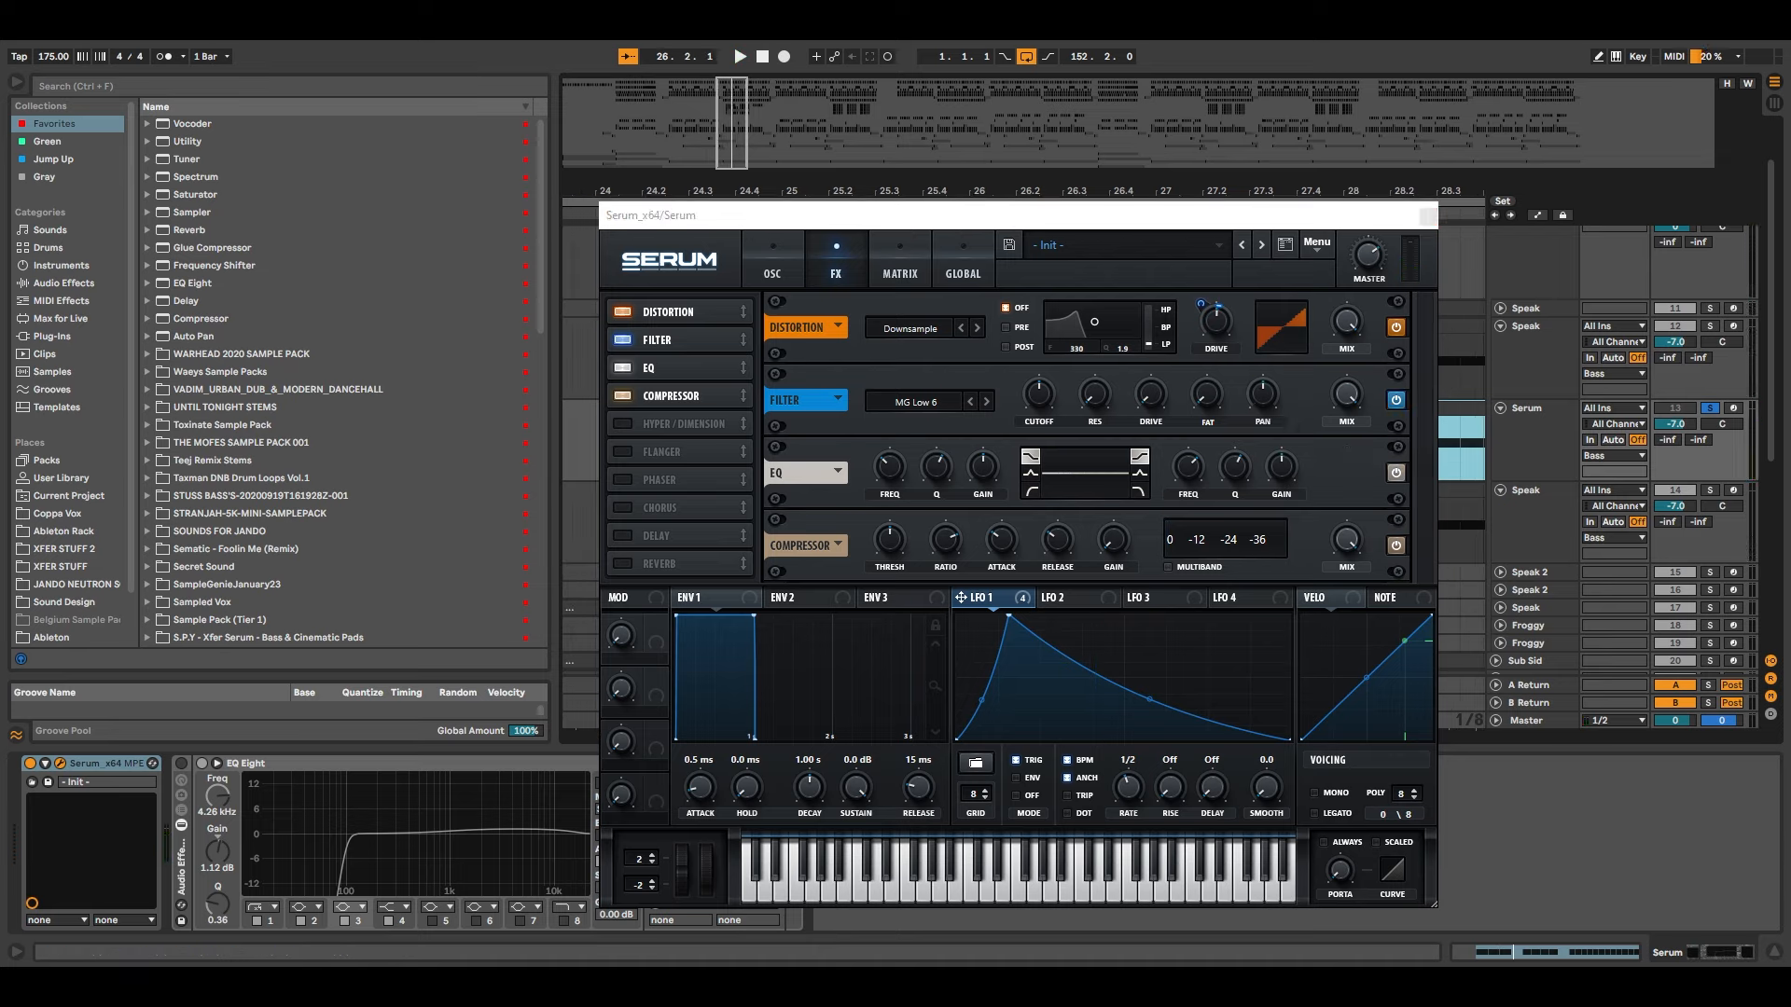
Raise the effects filter's resonance to about 53%, modulate it with LFO 1, and audition the pattern
mouse_move(1042, 403)
drag(1041, 402, 1042, 408)
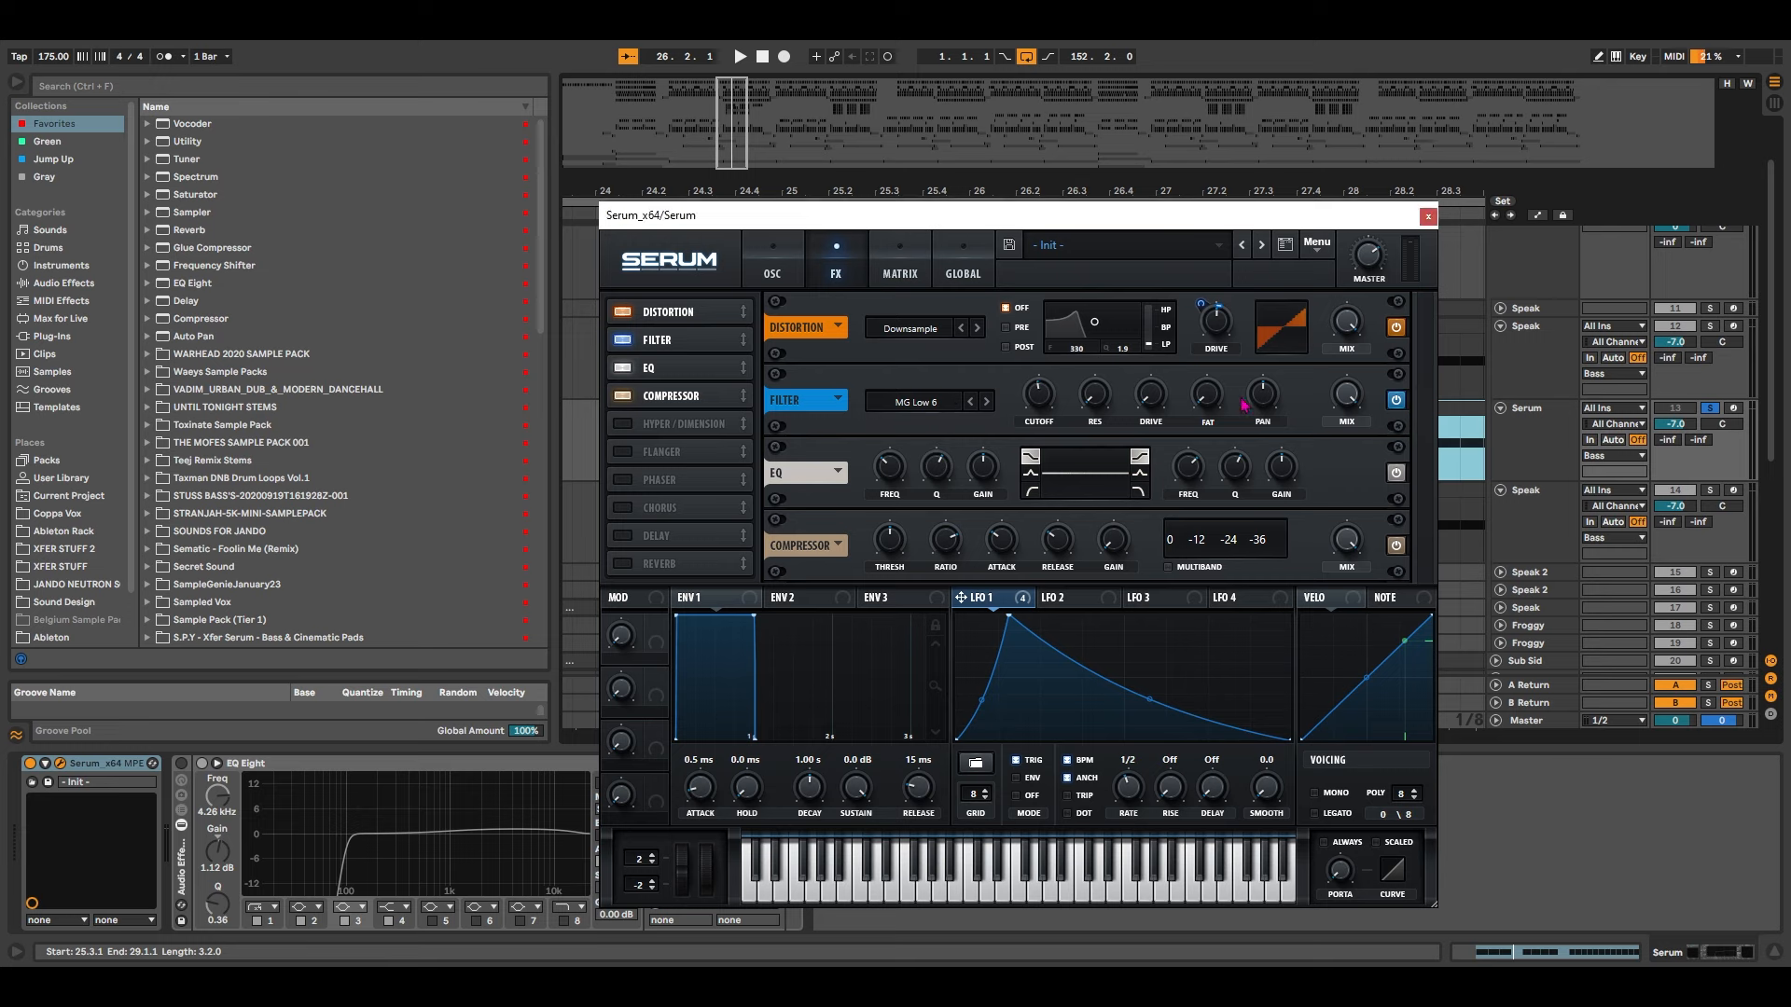
mouse_move(1094, 389)
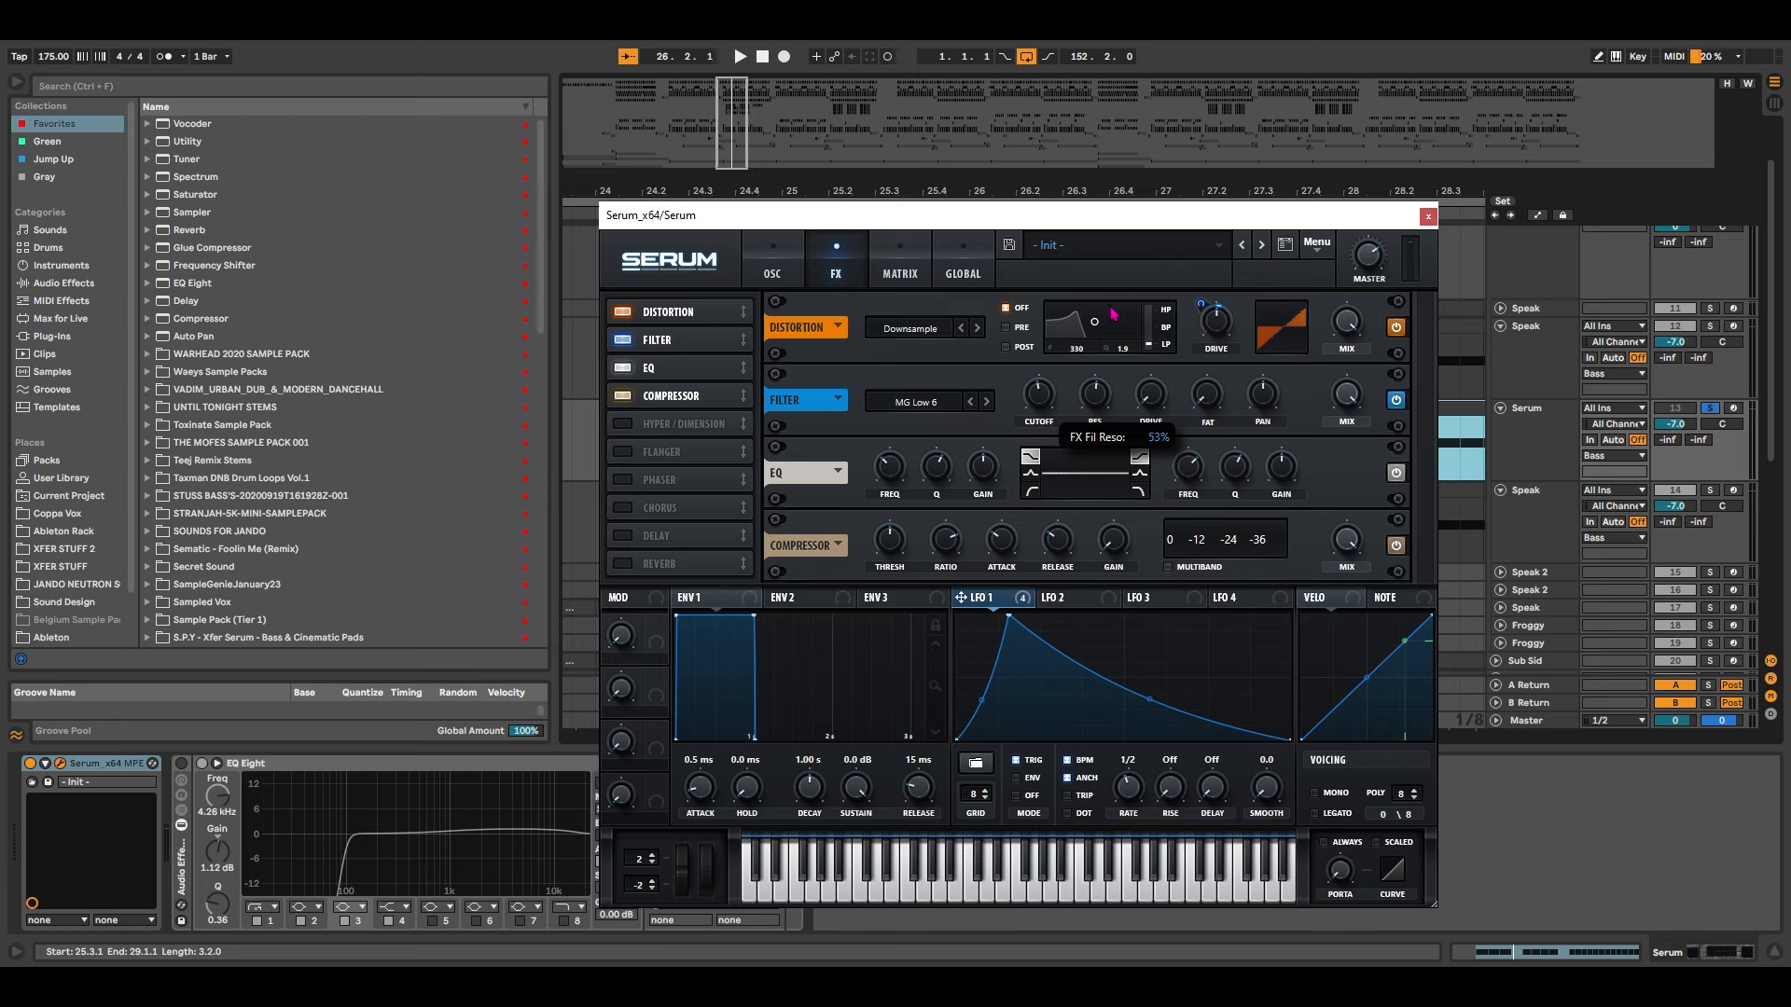
drag(961, 597, 1079, 390)
mouse_move(1080, 391)
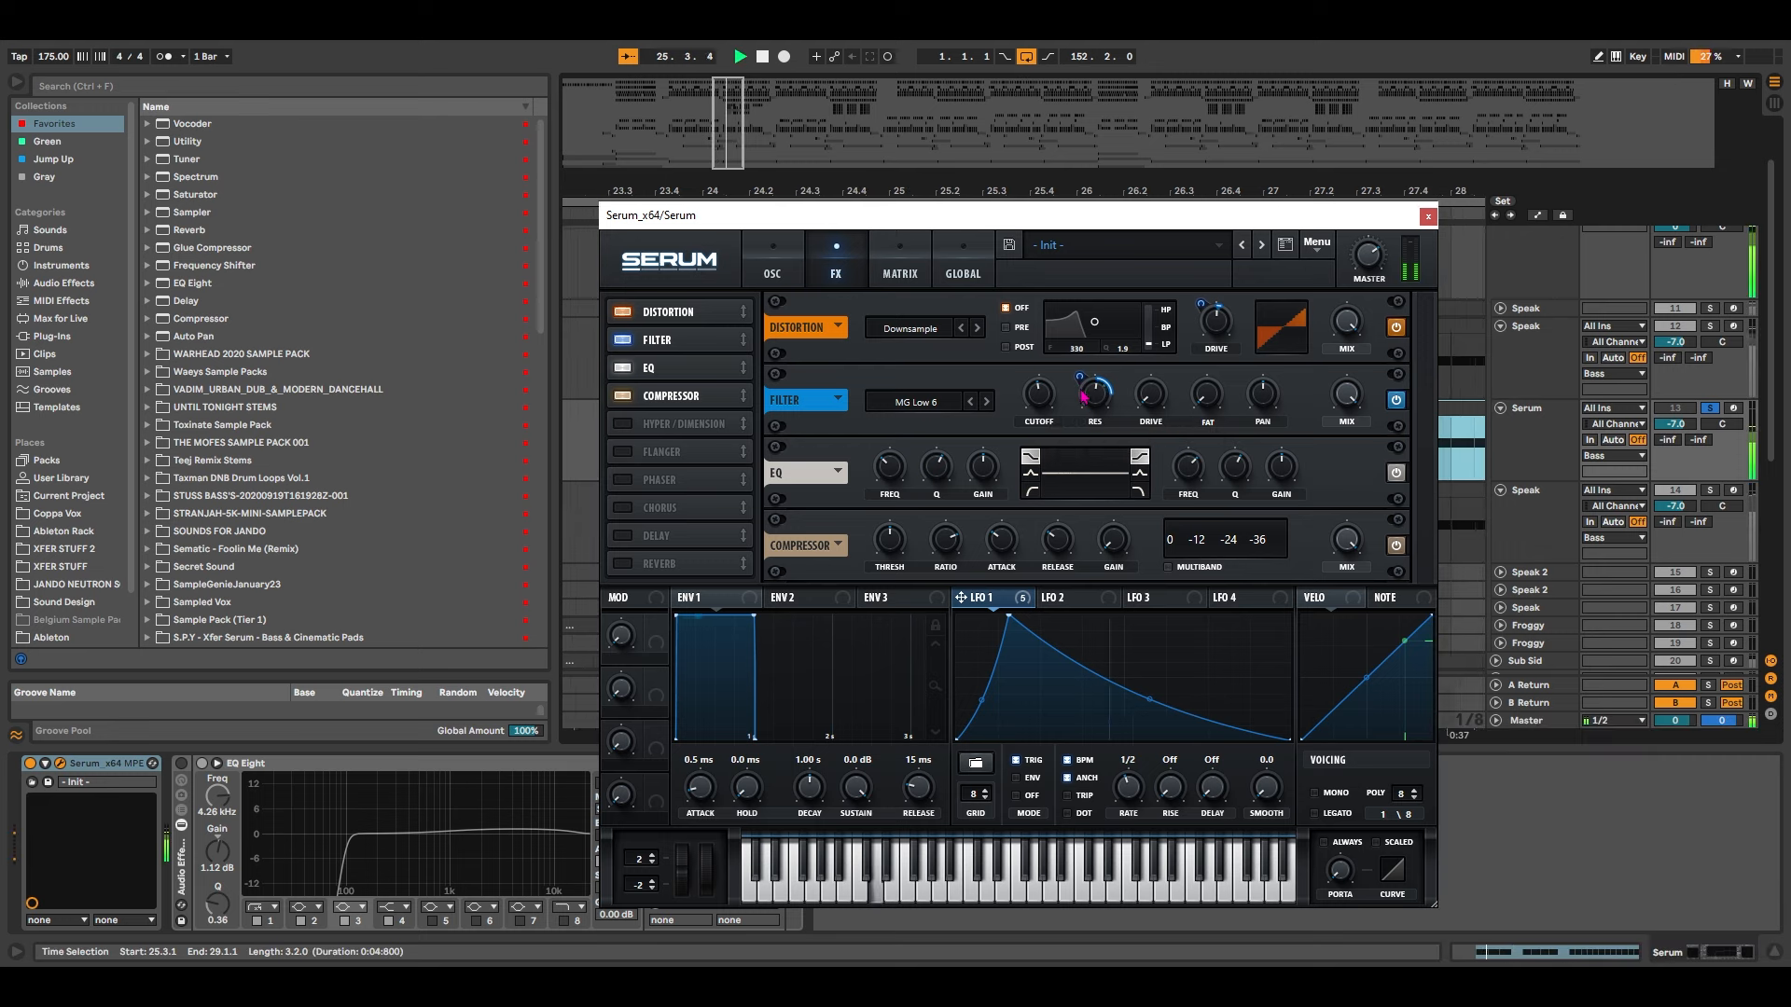
key(space)
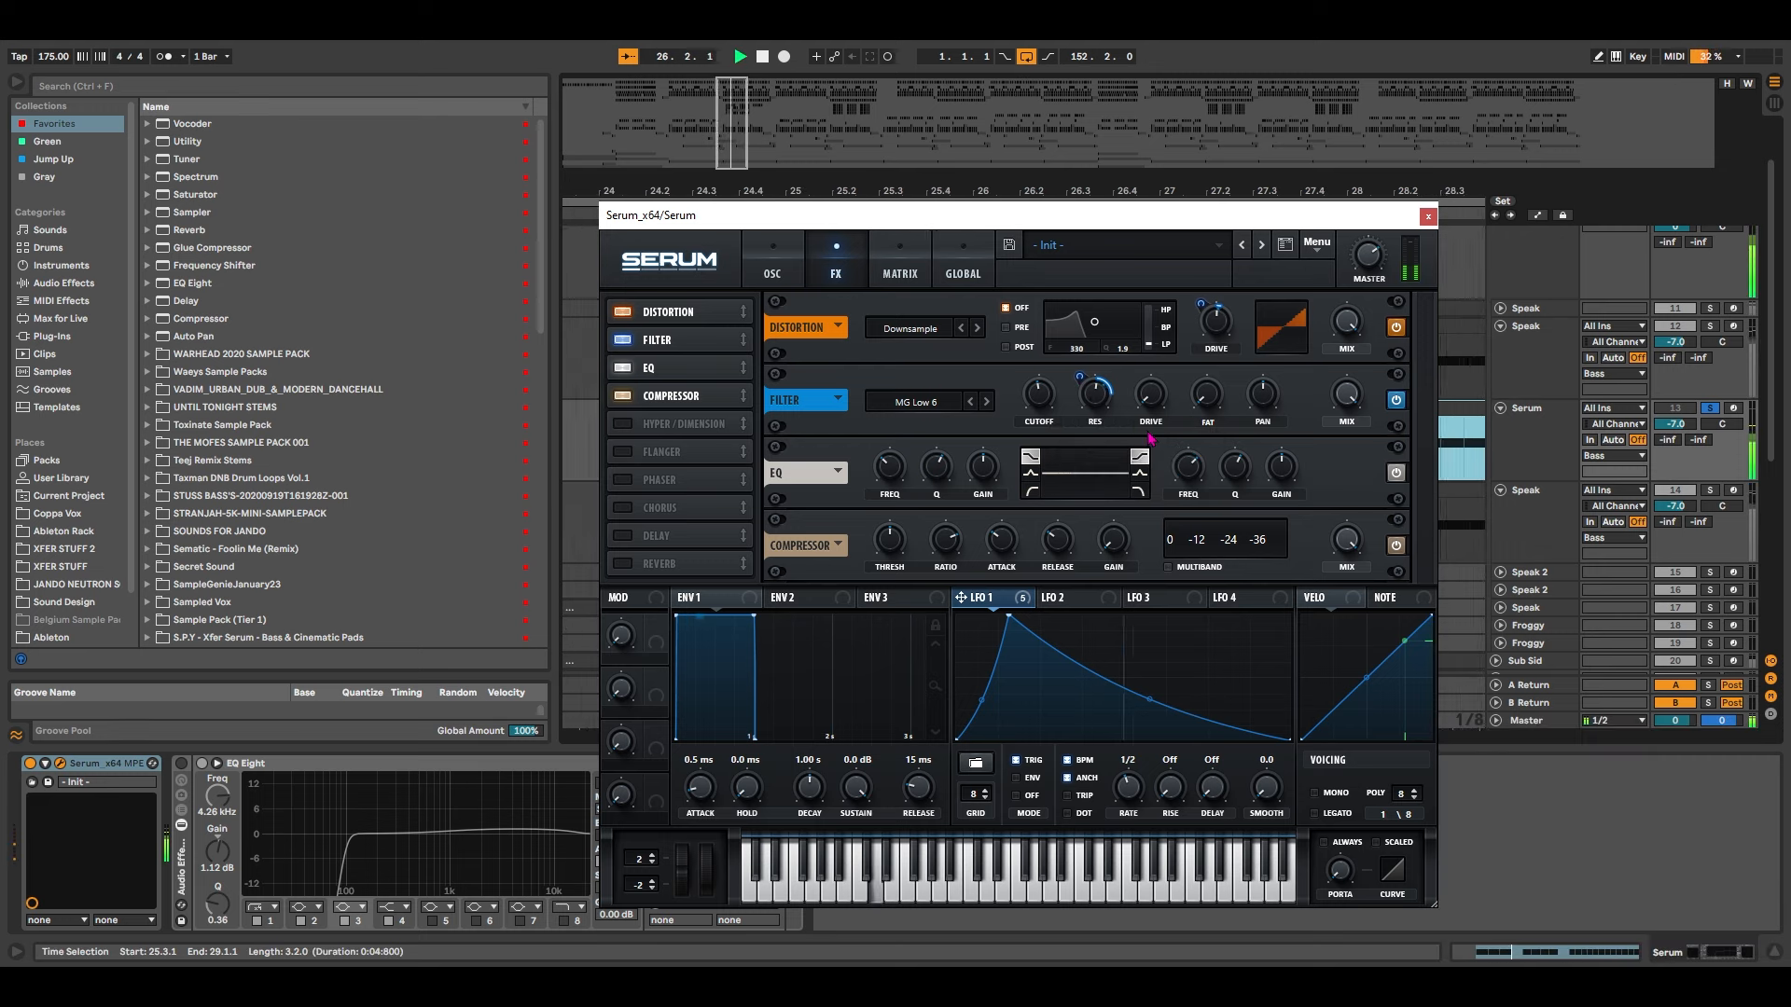
key(space)
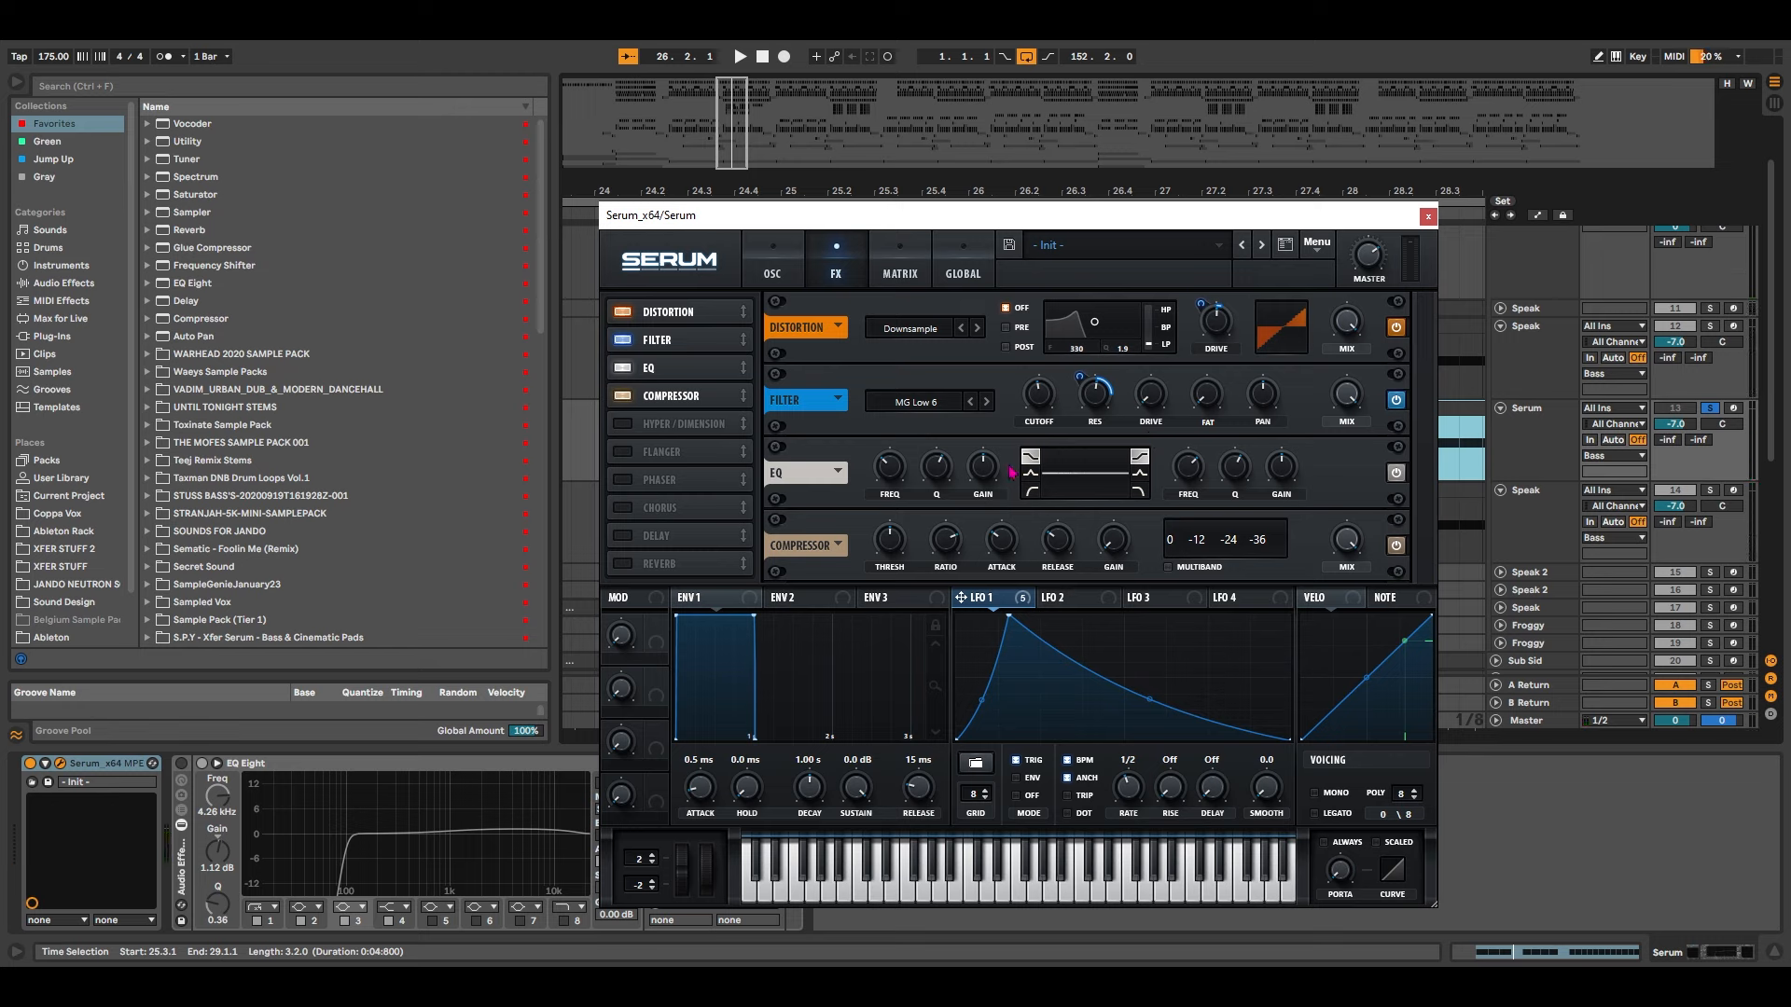
Adjust the EQ's high-band frequency and boost that band's gain to about 9 dB
drag(1187, 472, 1191, 506)
mouse_move(1237, 460)
drag(1281, 484, 1288, 454)
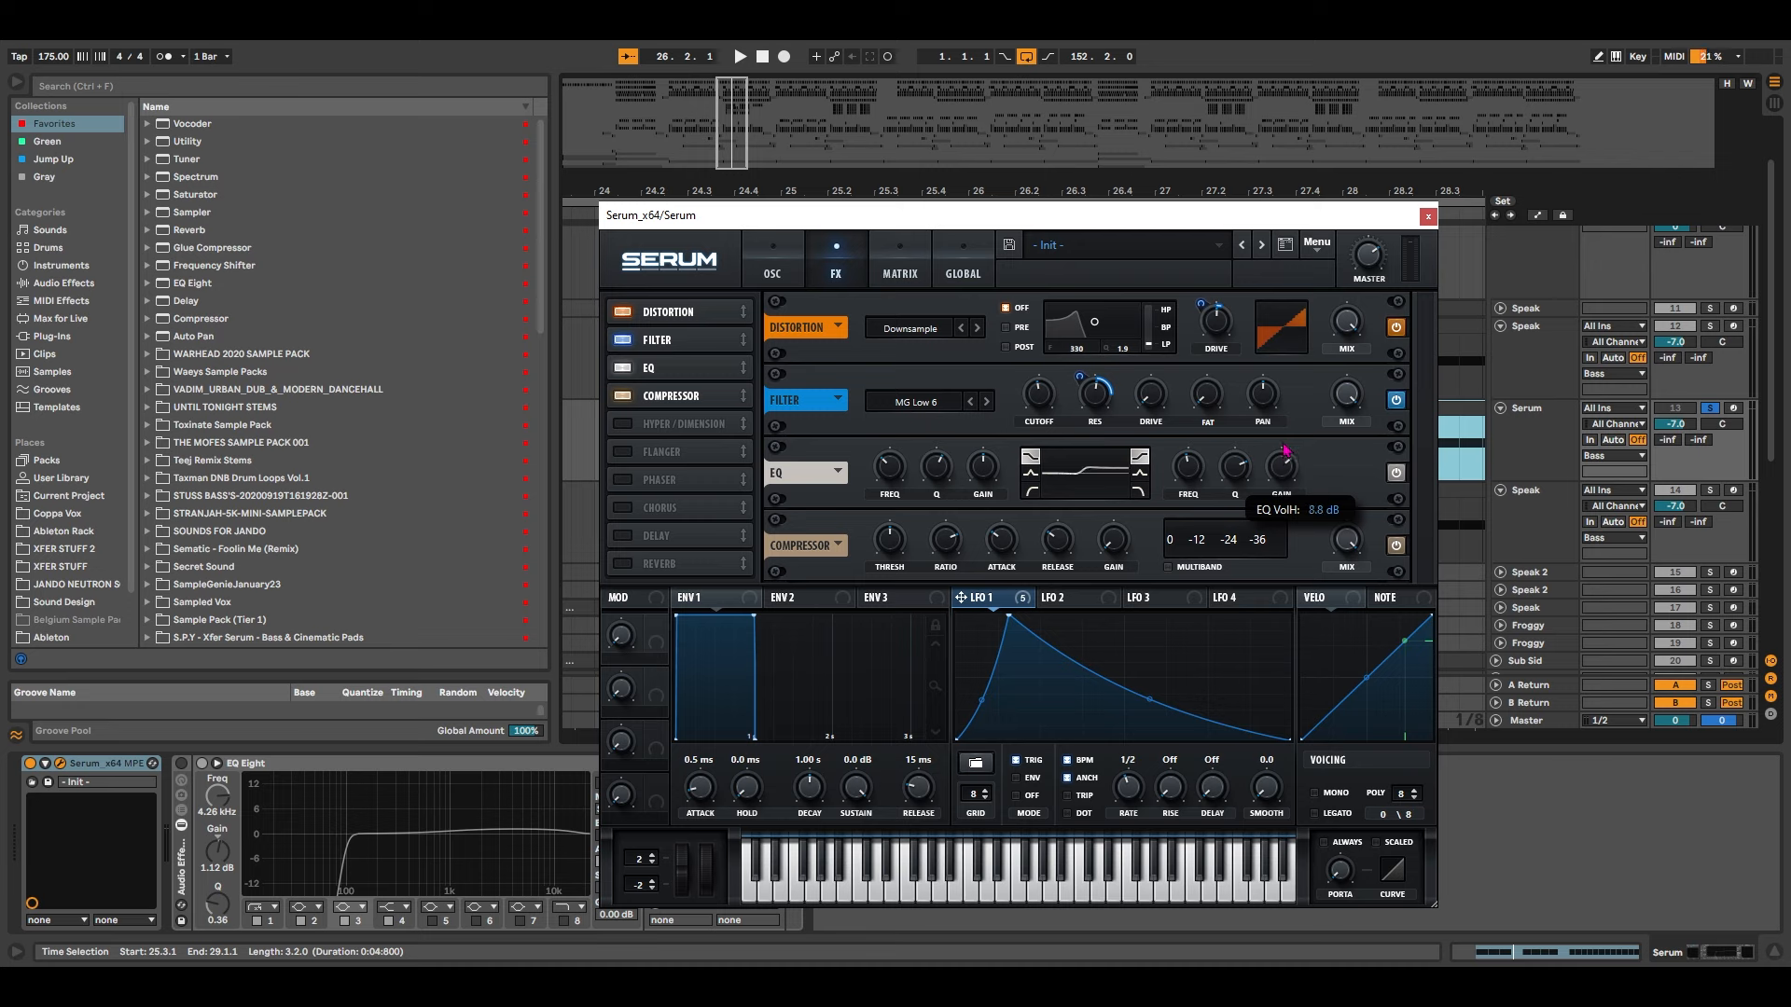
drag(1284, 454, 1286, 451)
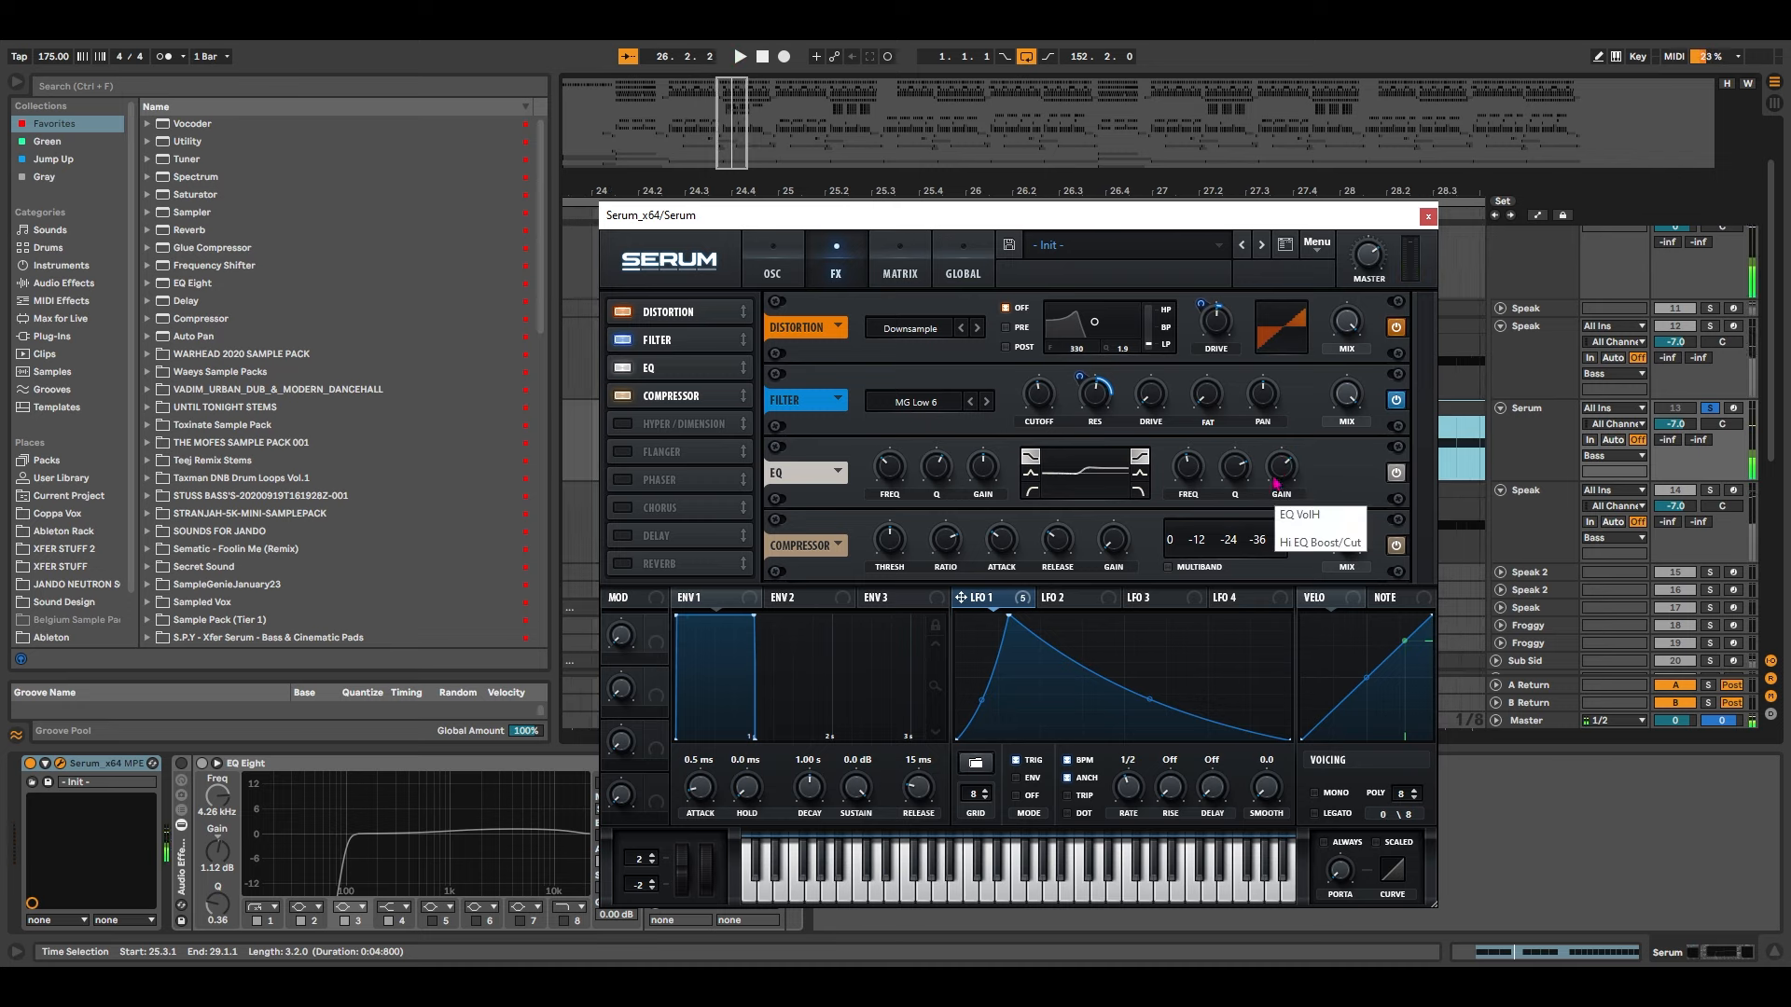
drag(1275, 483, 1278, 480)
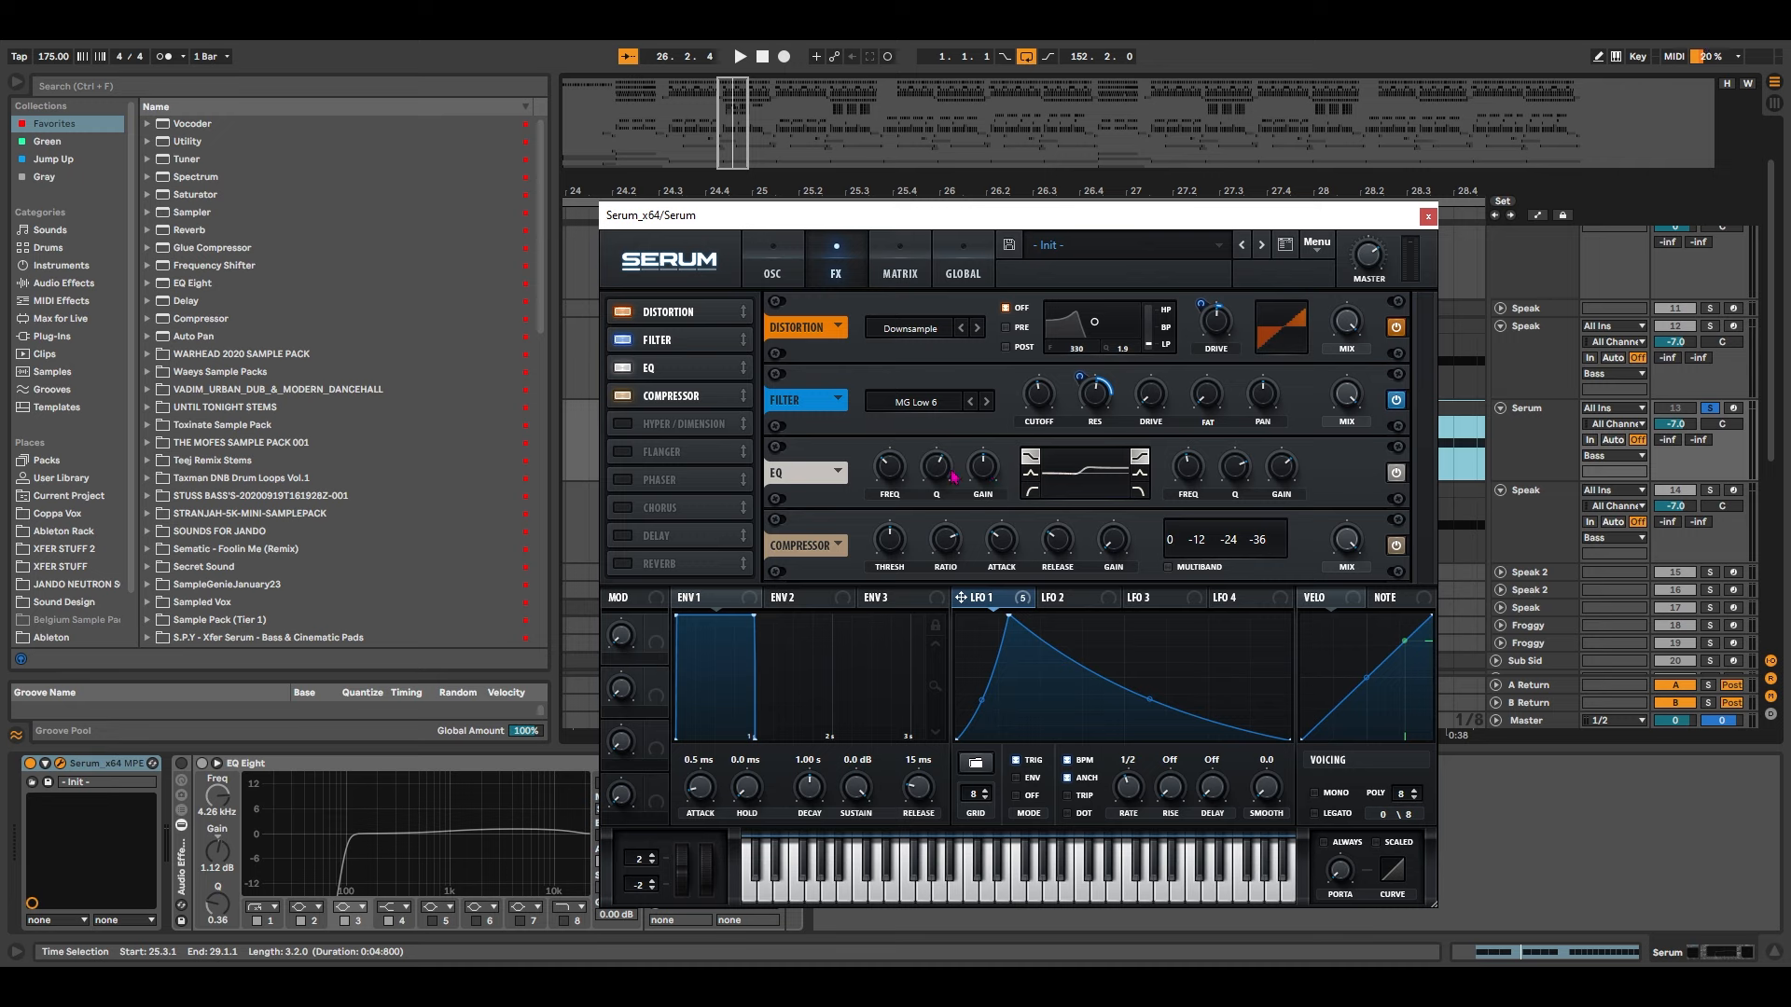
Set the EQ's low-band frequency to about 102 Hz and play back the pattern
mouse_move(886, 495)
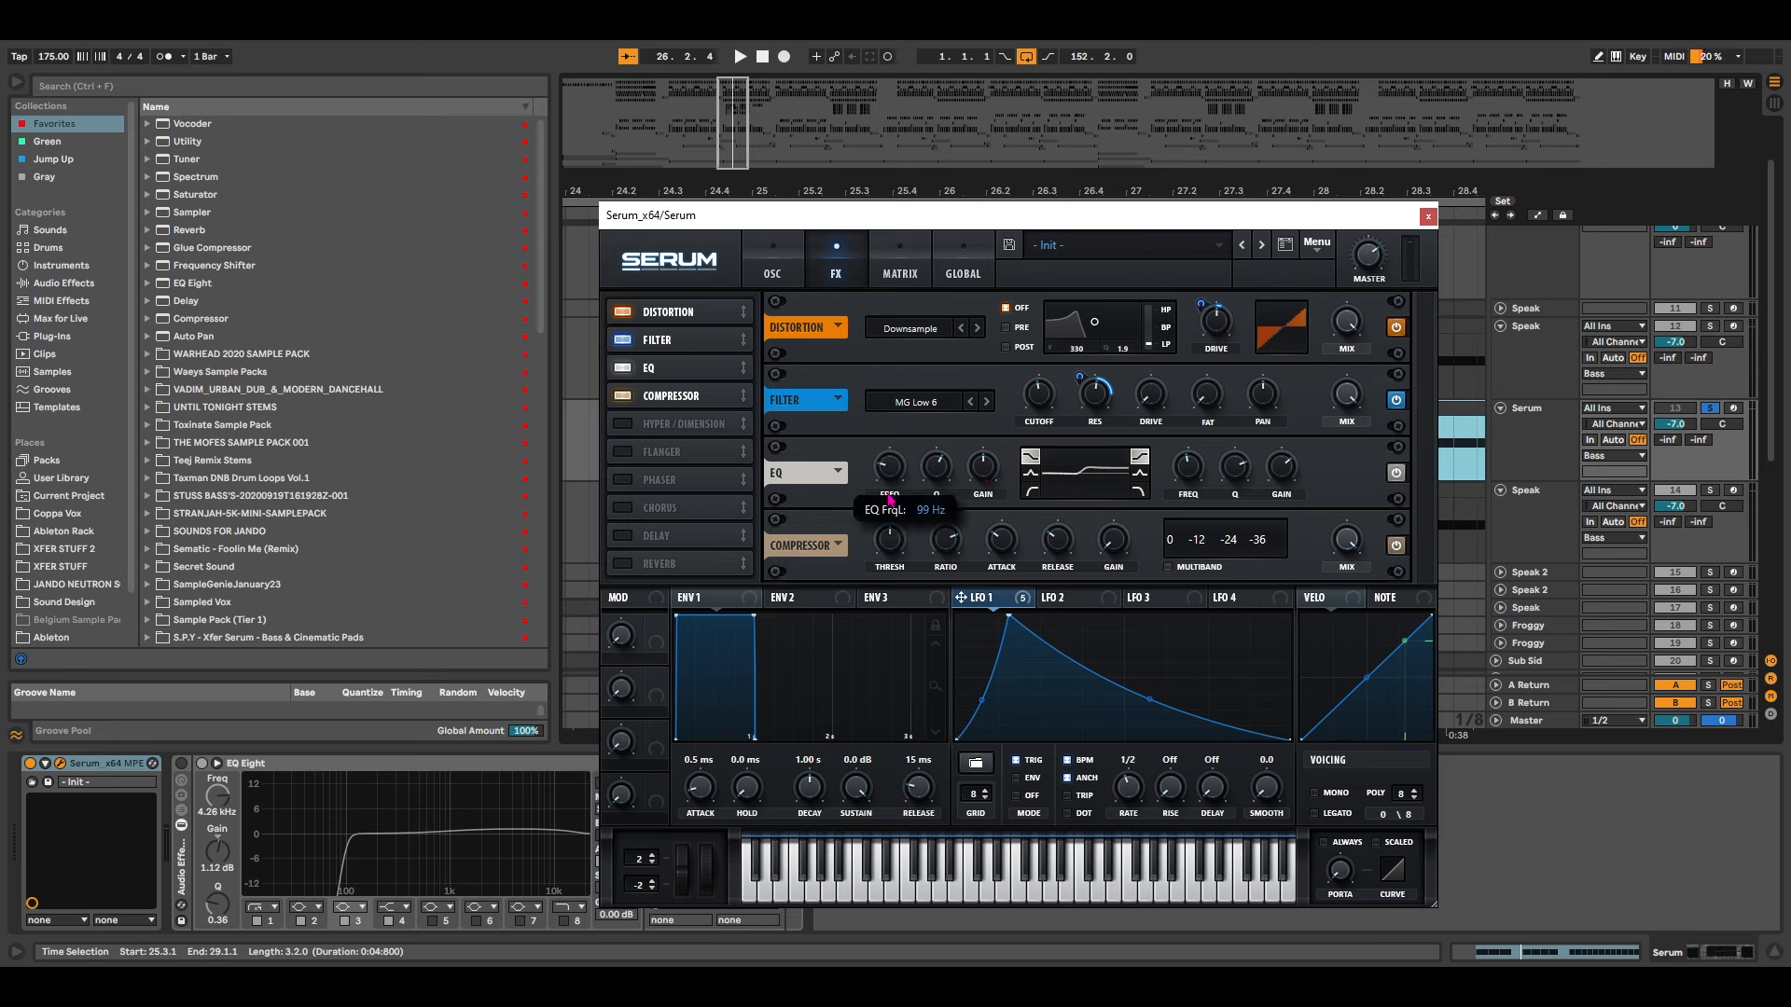
key(space)
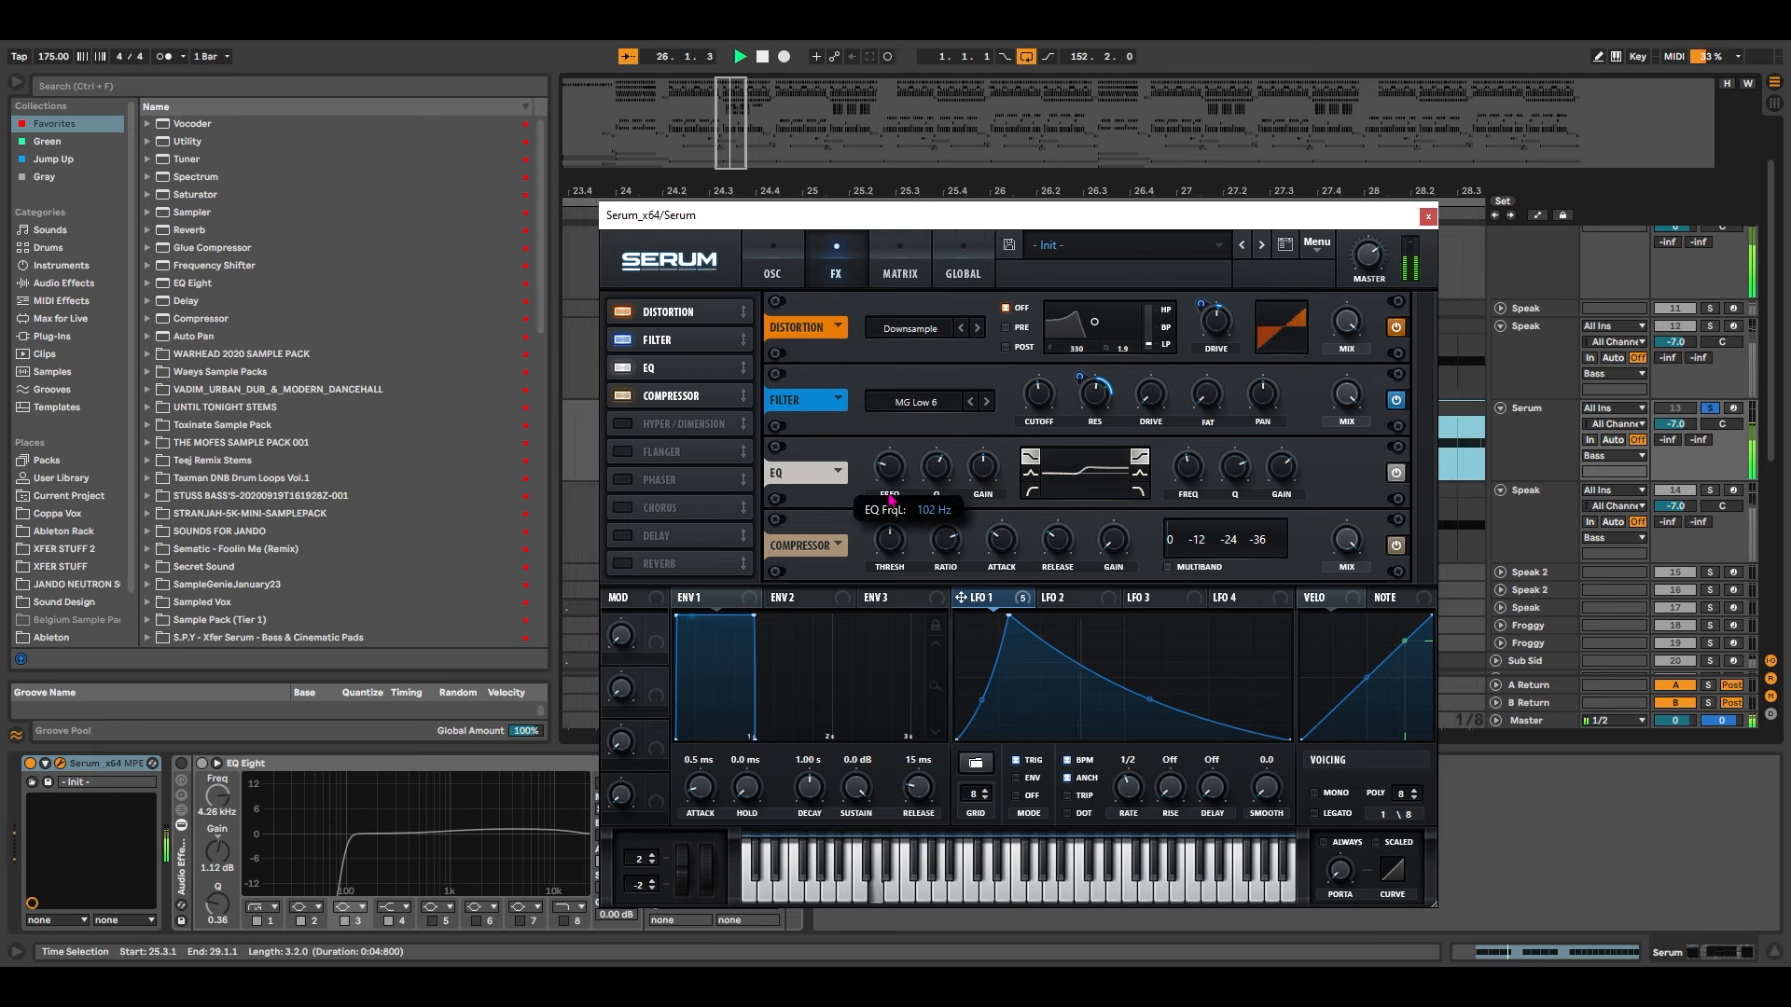
key(space)
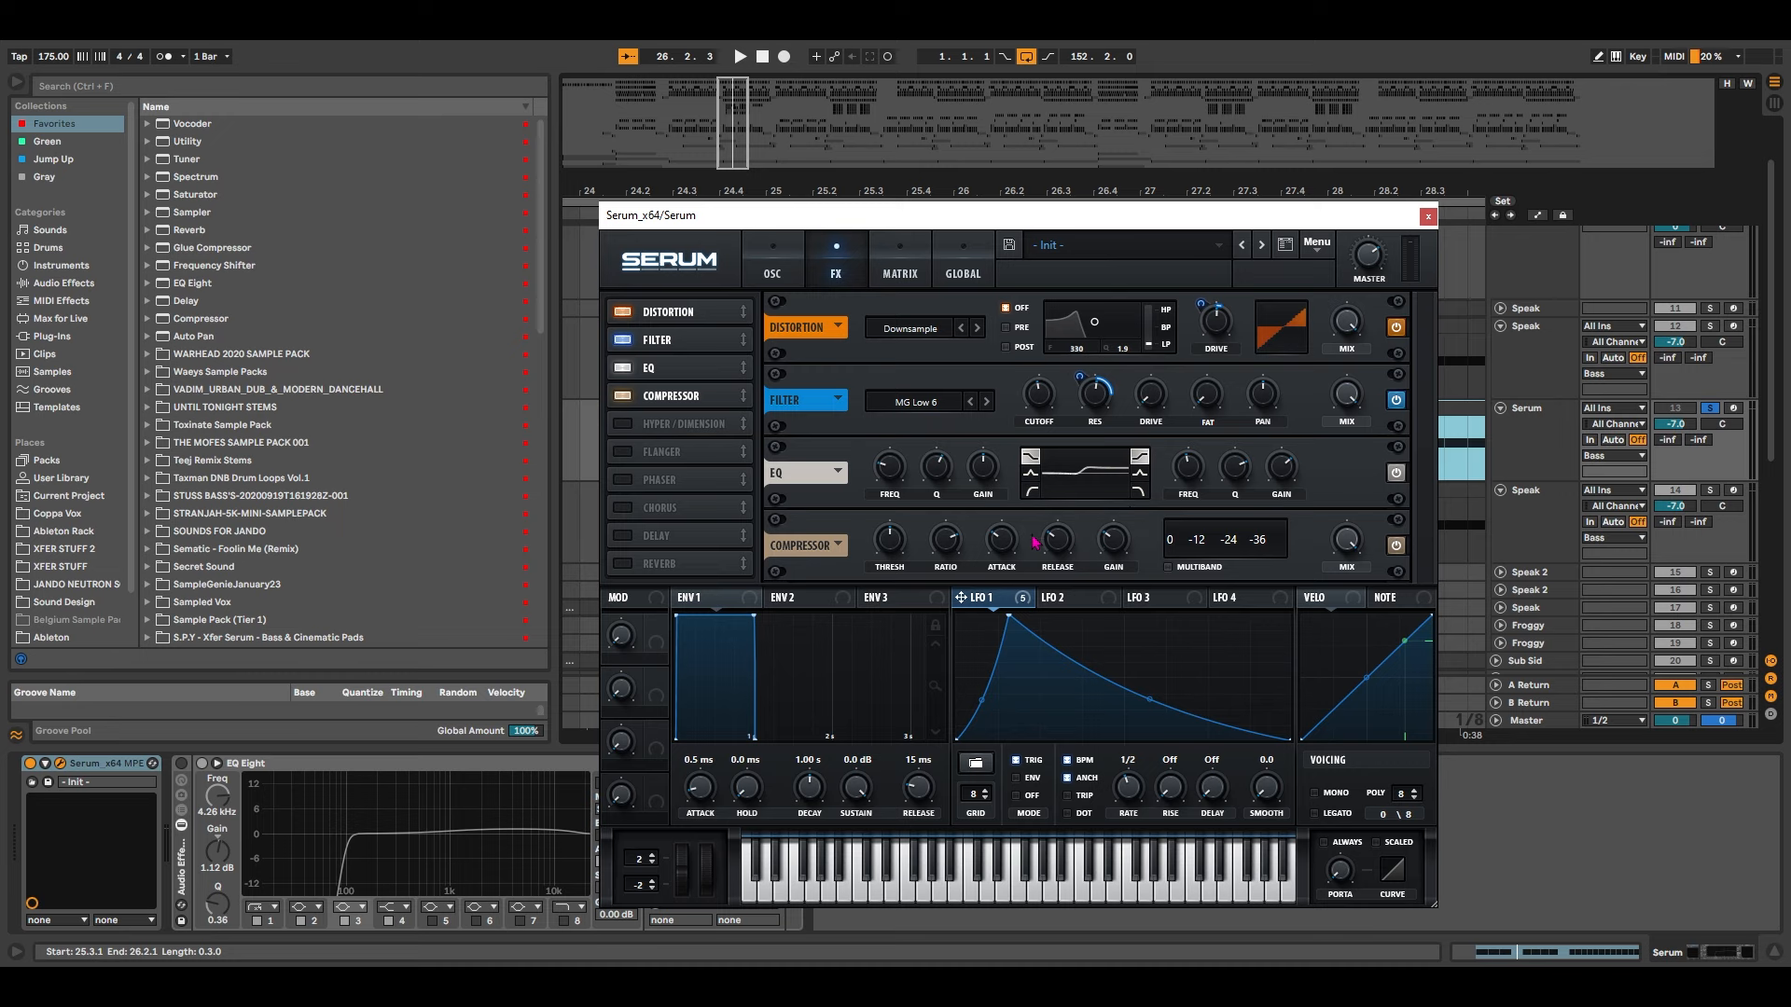
Assign LFO 1 to the compressor's gain with an amount of about 21 and audition the pattern
drag(975, 597, 1093, 565)
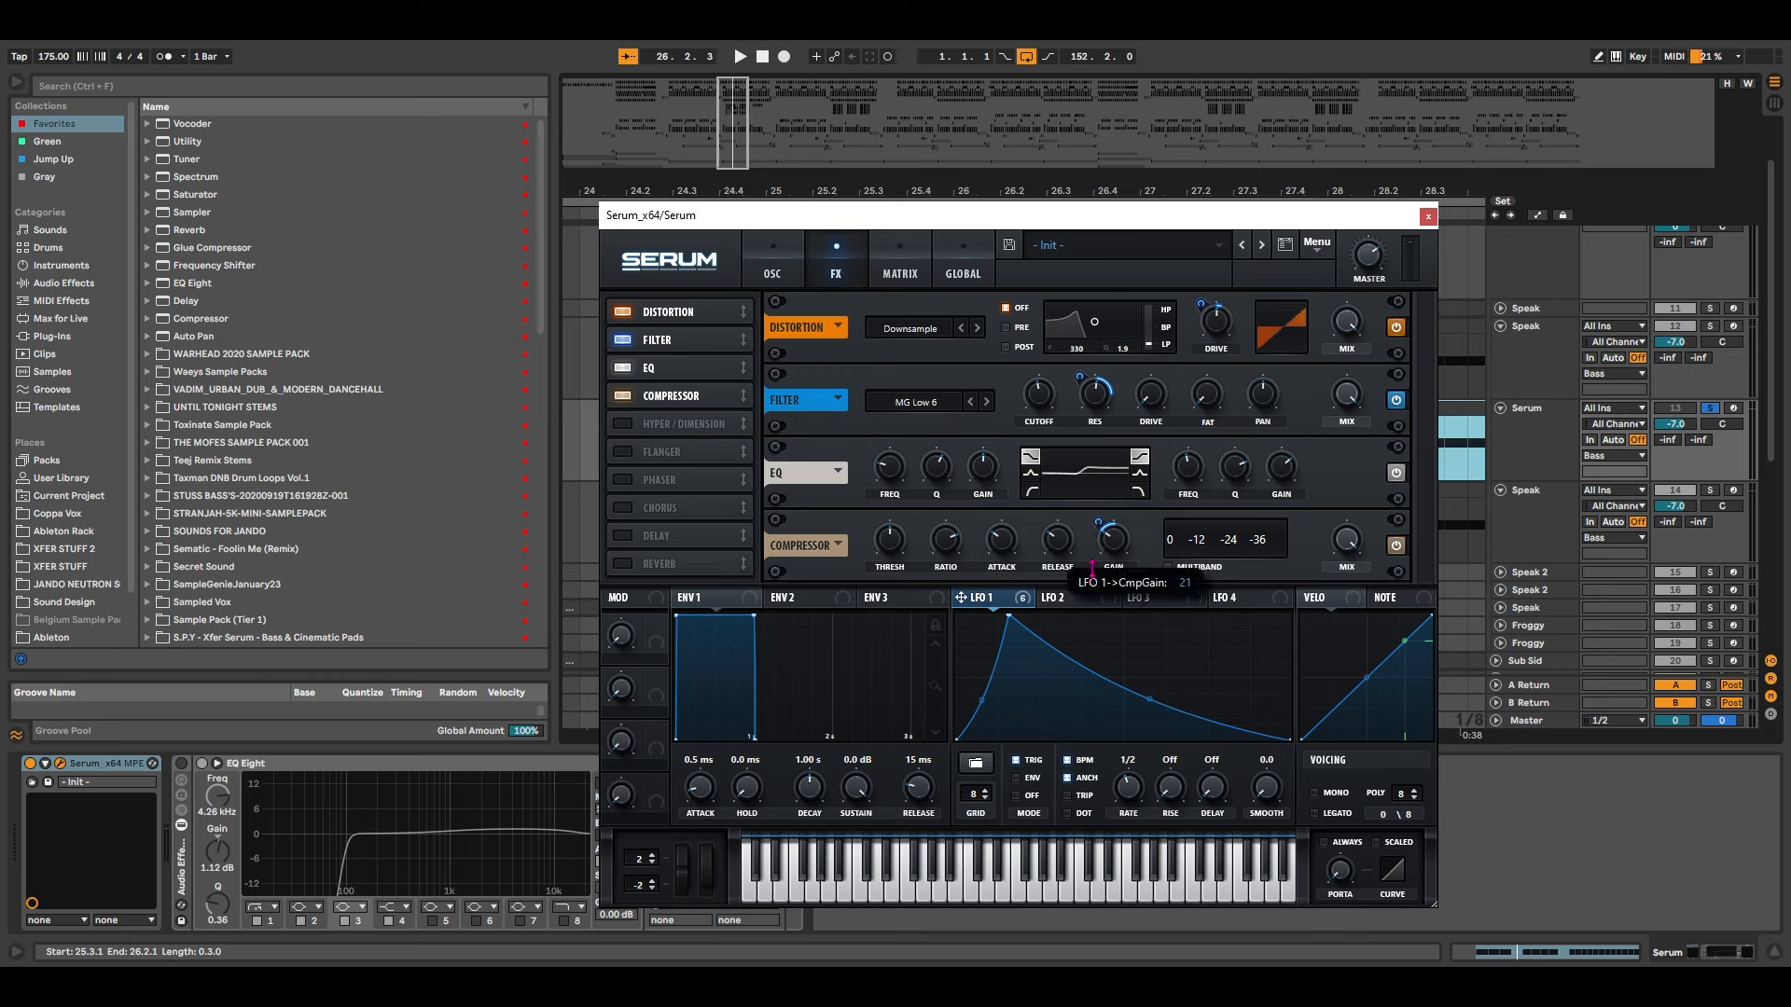
key(space)
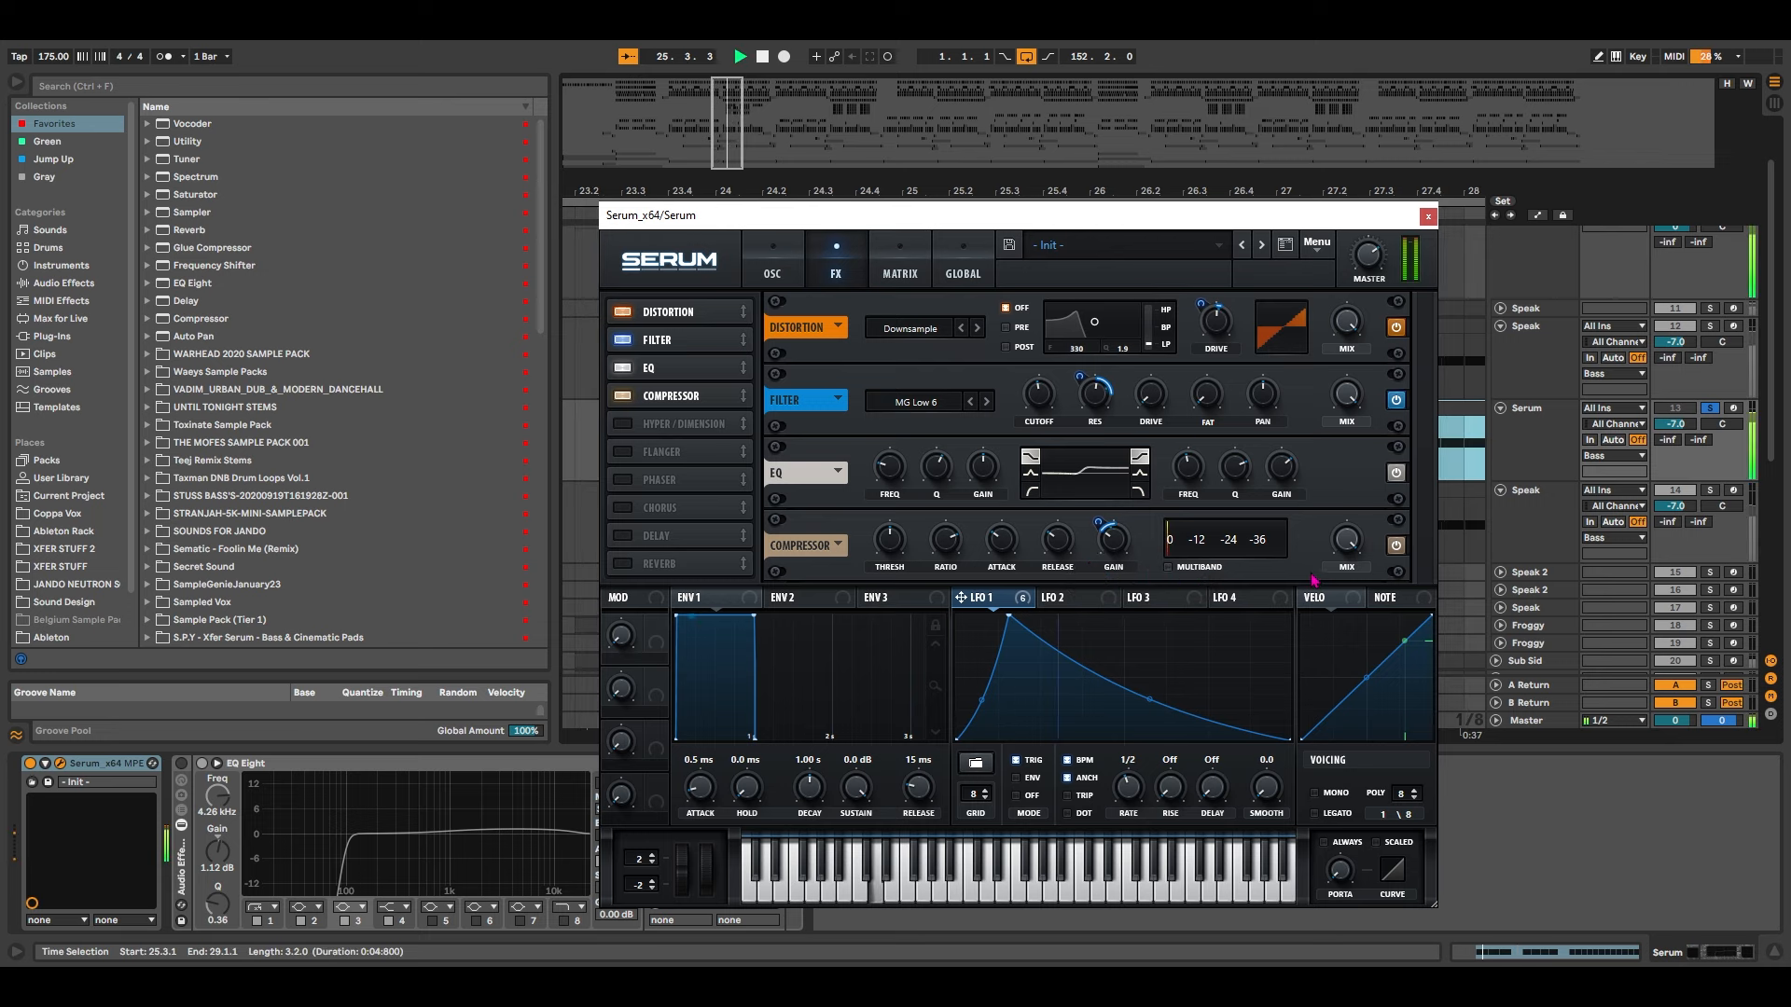
key(space)
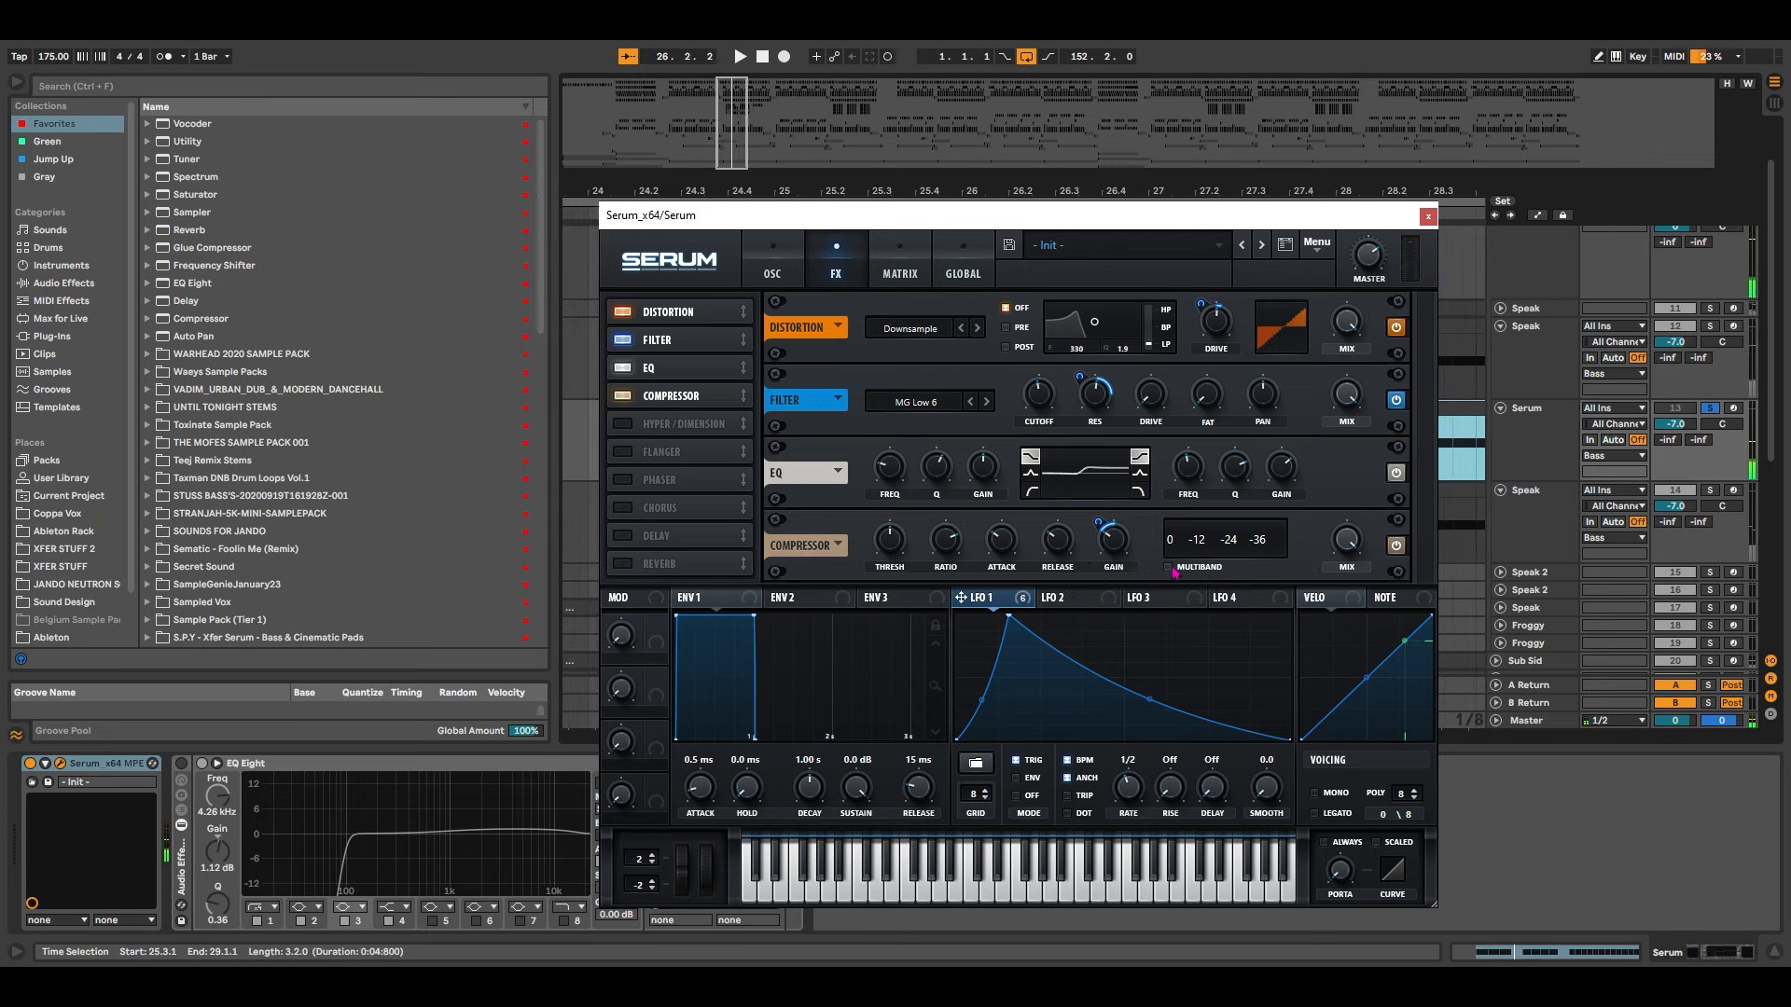
Turn on the compressor's multiband mode and play back the bass pattern
click(1168, 569)
key(space)
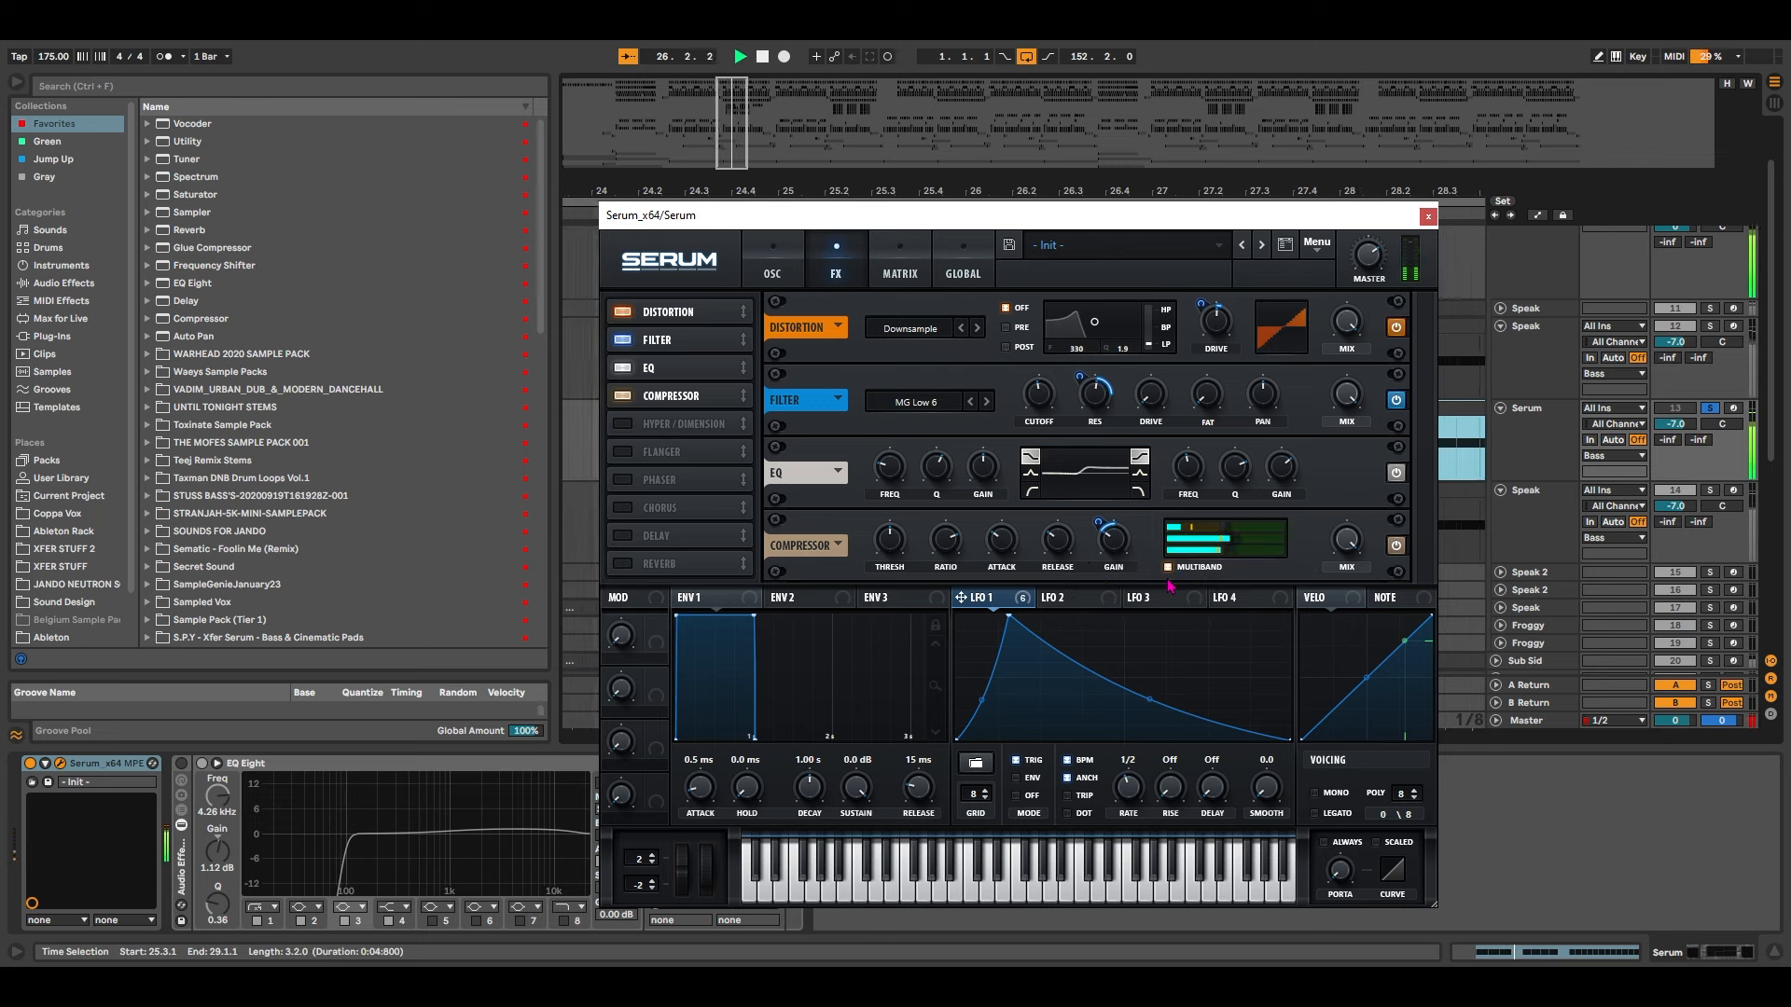
key(space)
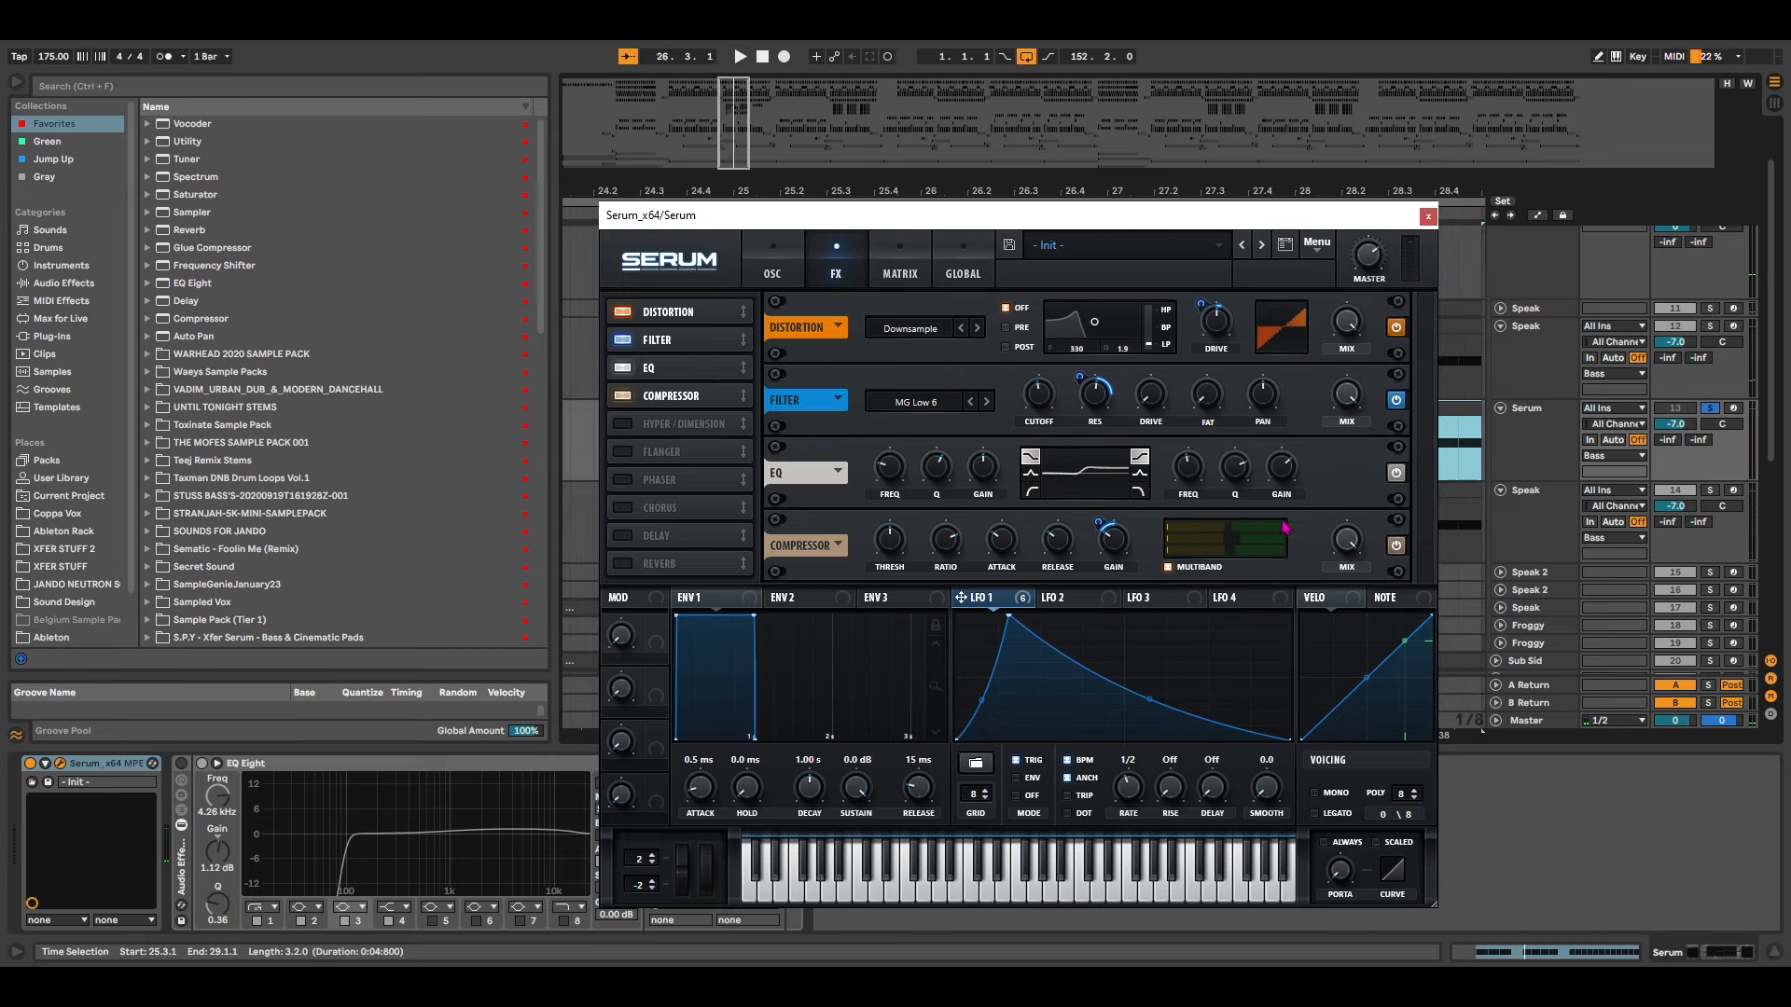
Move the synth window higher, return to the oscillator page, and set envelope 1's attack to 71 ms
drag(1131, 216, 1121, 157)
click(797, 216)
drag(944, 166, 970, 114)
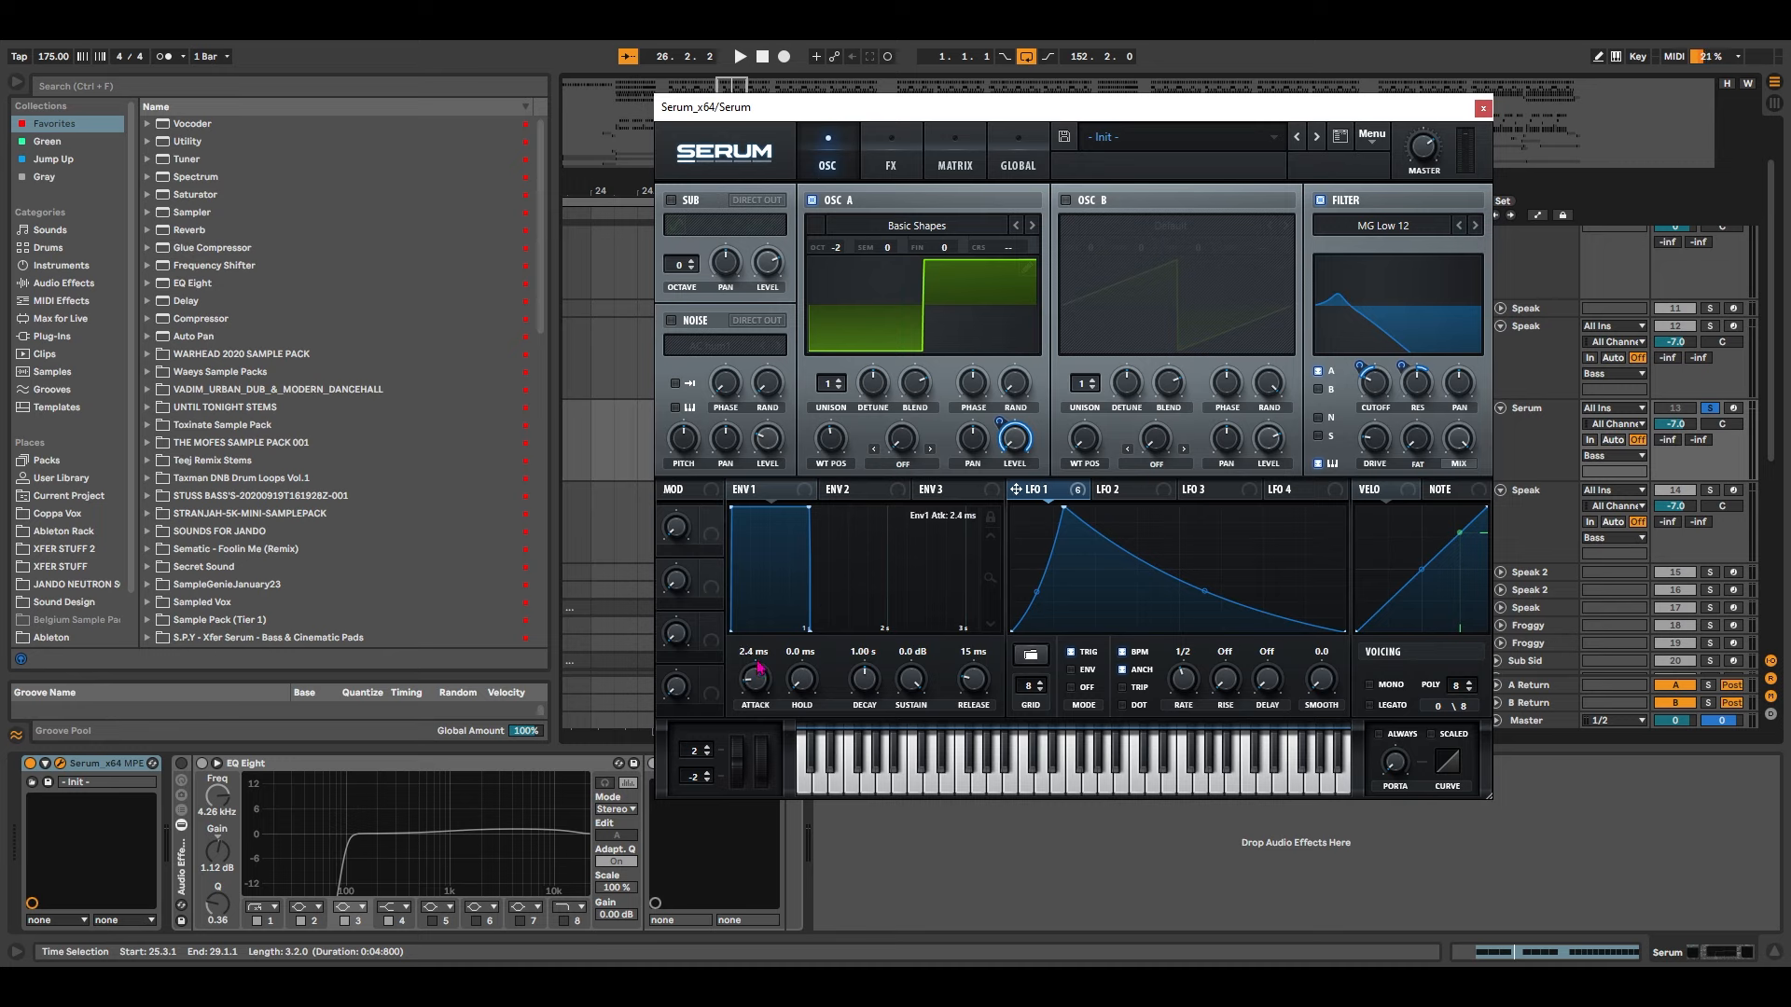
drag(760, 669, 767, 650)
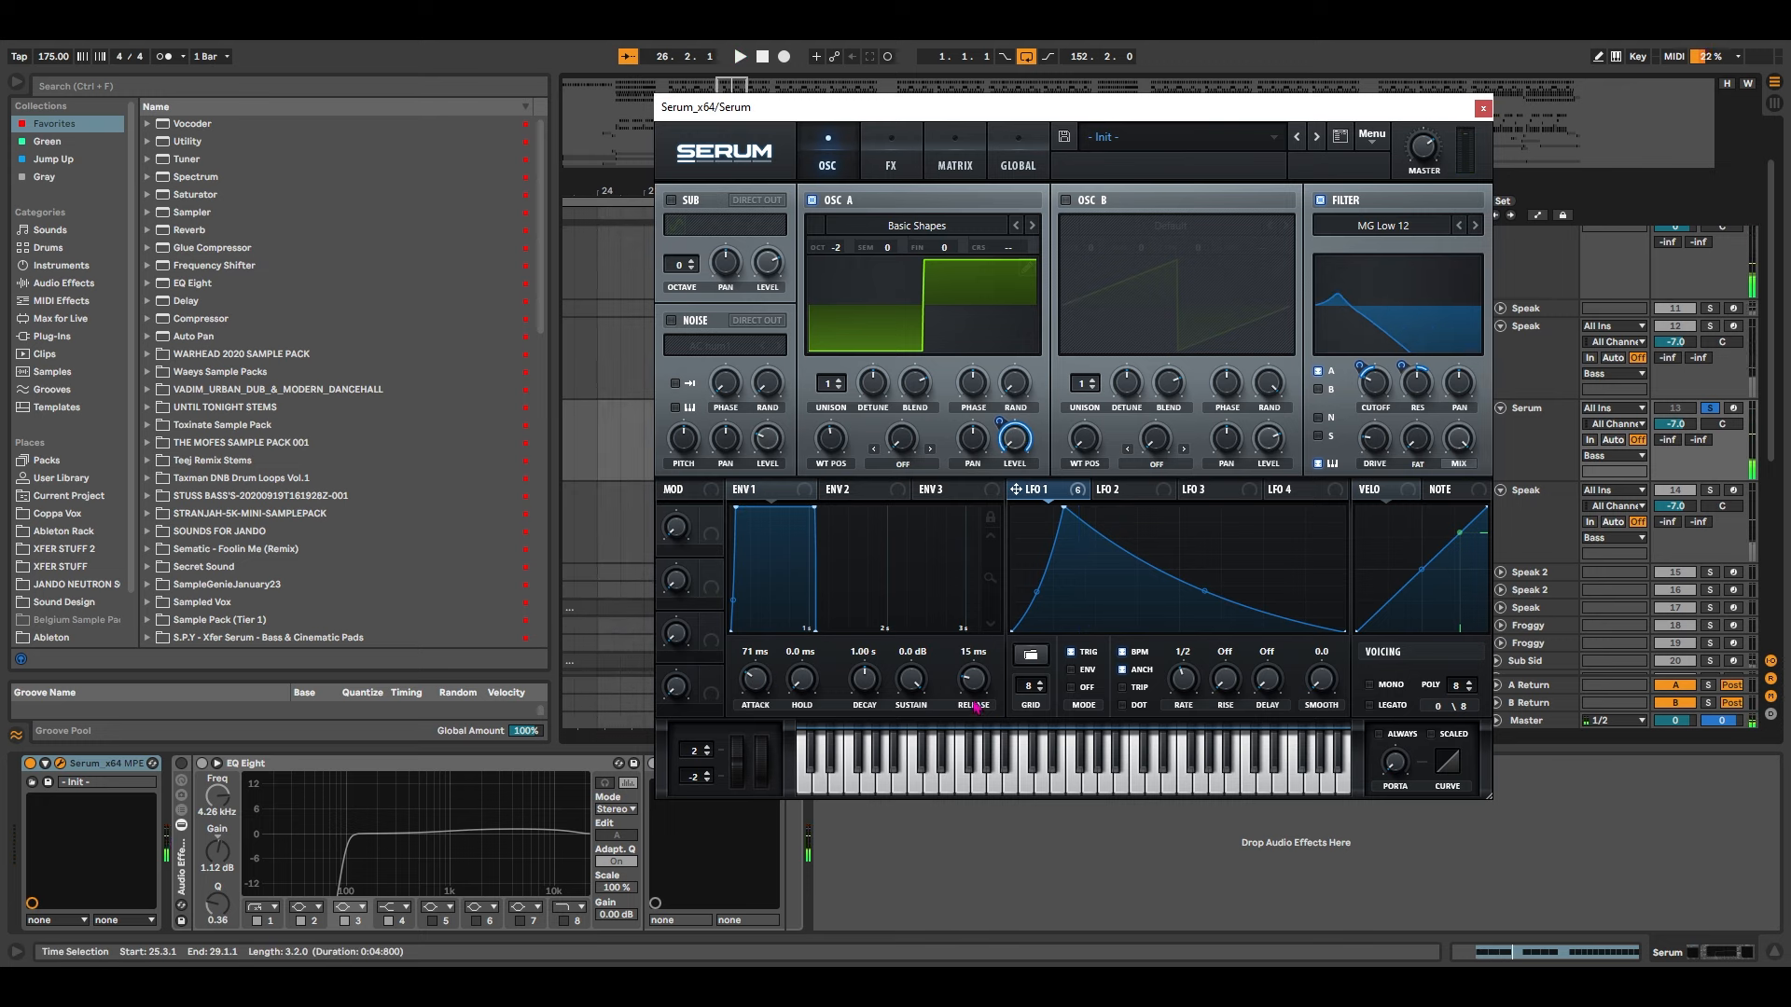
Set envelope 1's decay to 573 ms and release to 108 ms, auditioning the bass pattern
drag(866, 694, 867, 702)
key(space)
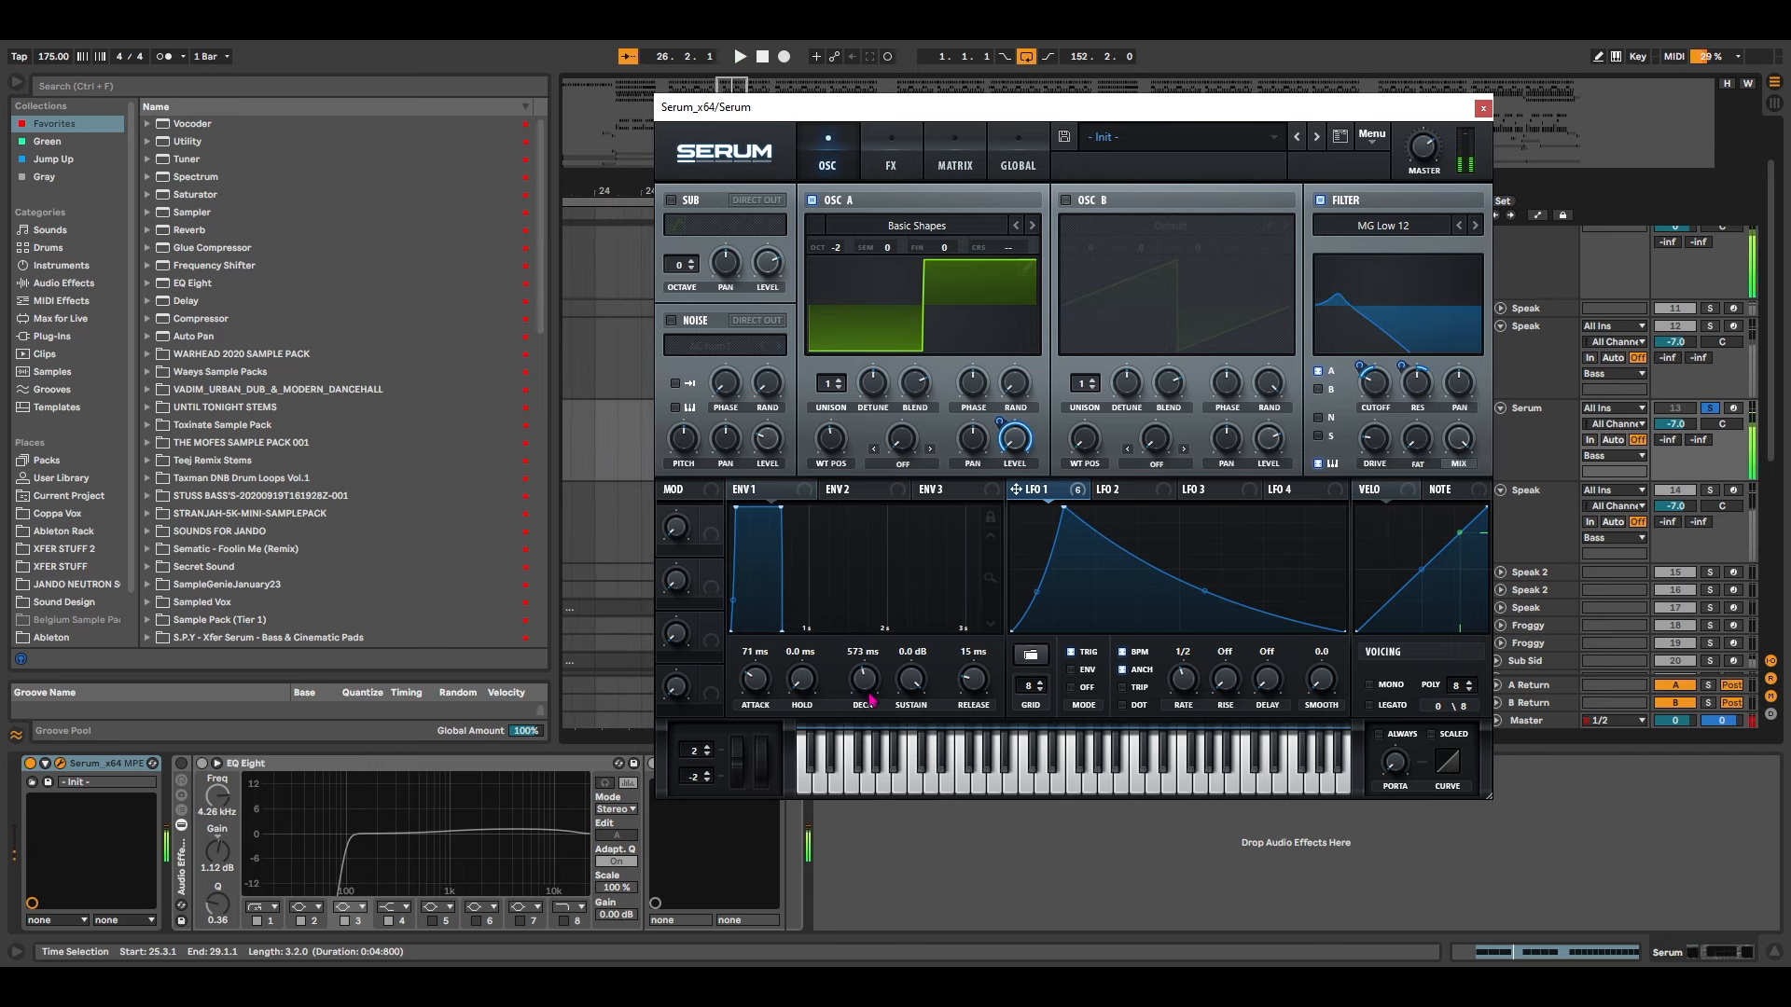
key(space)
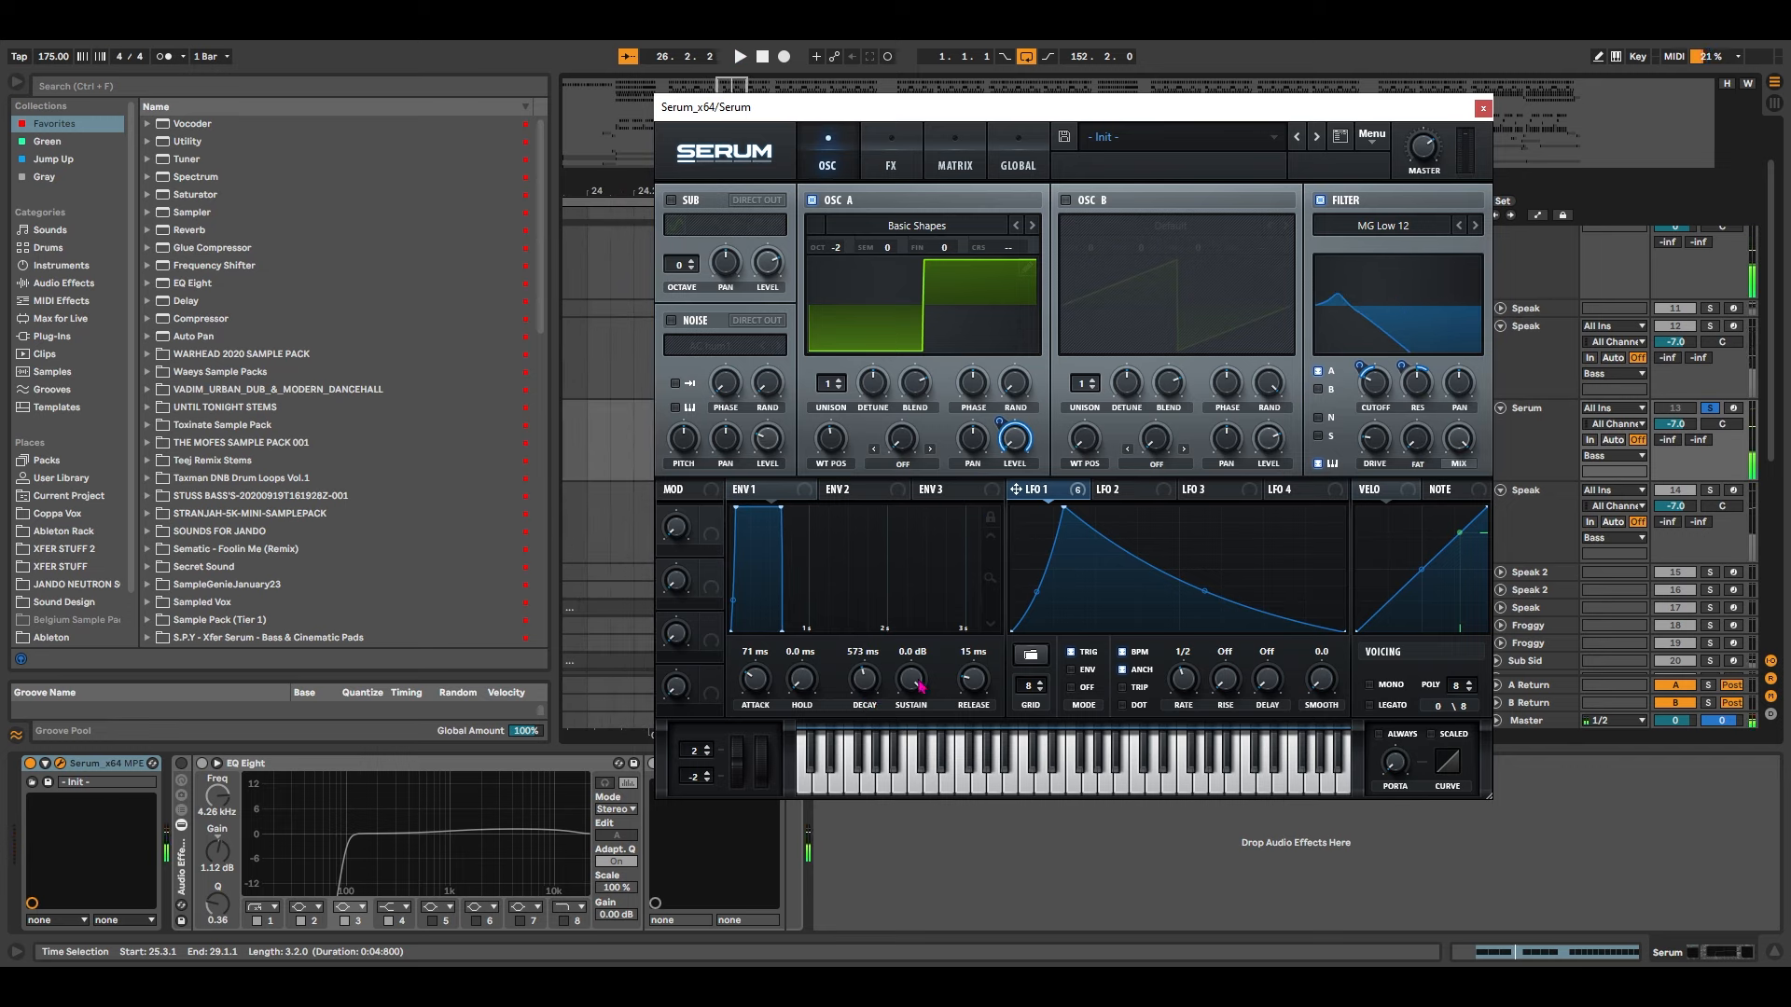
drag(968, 682, 975, 664)
key(space)
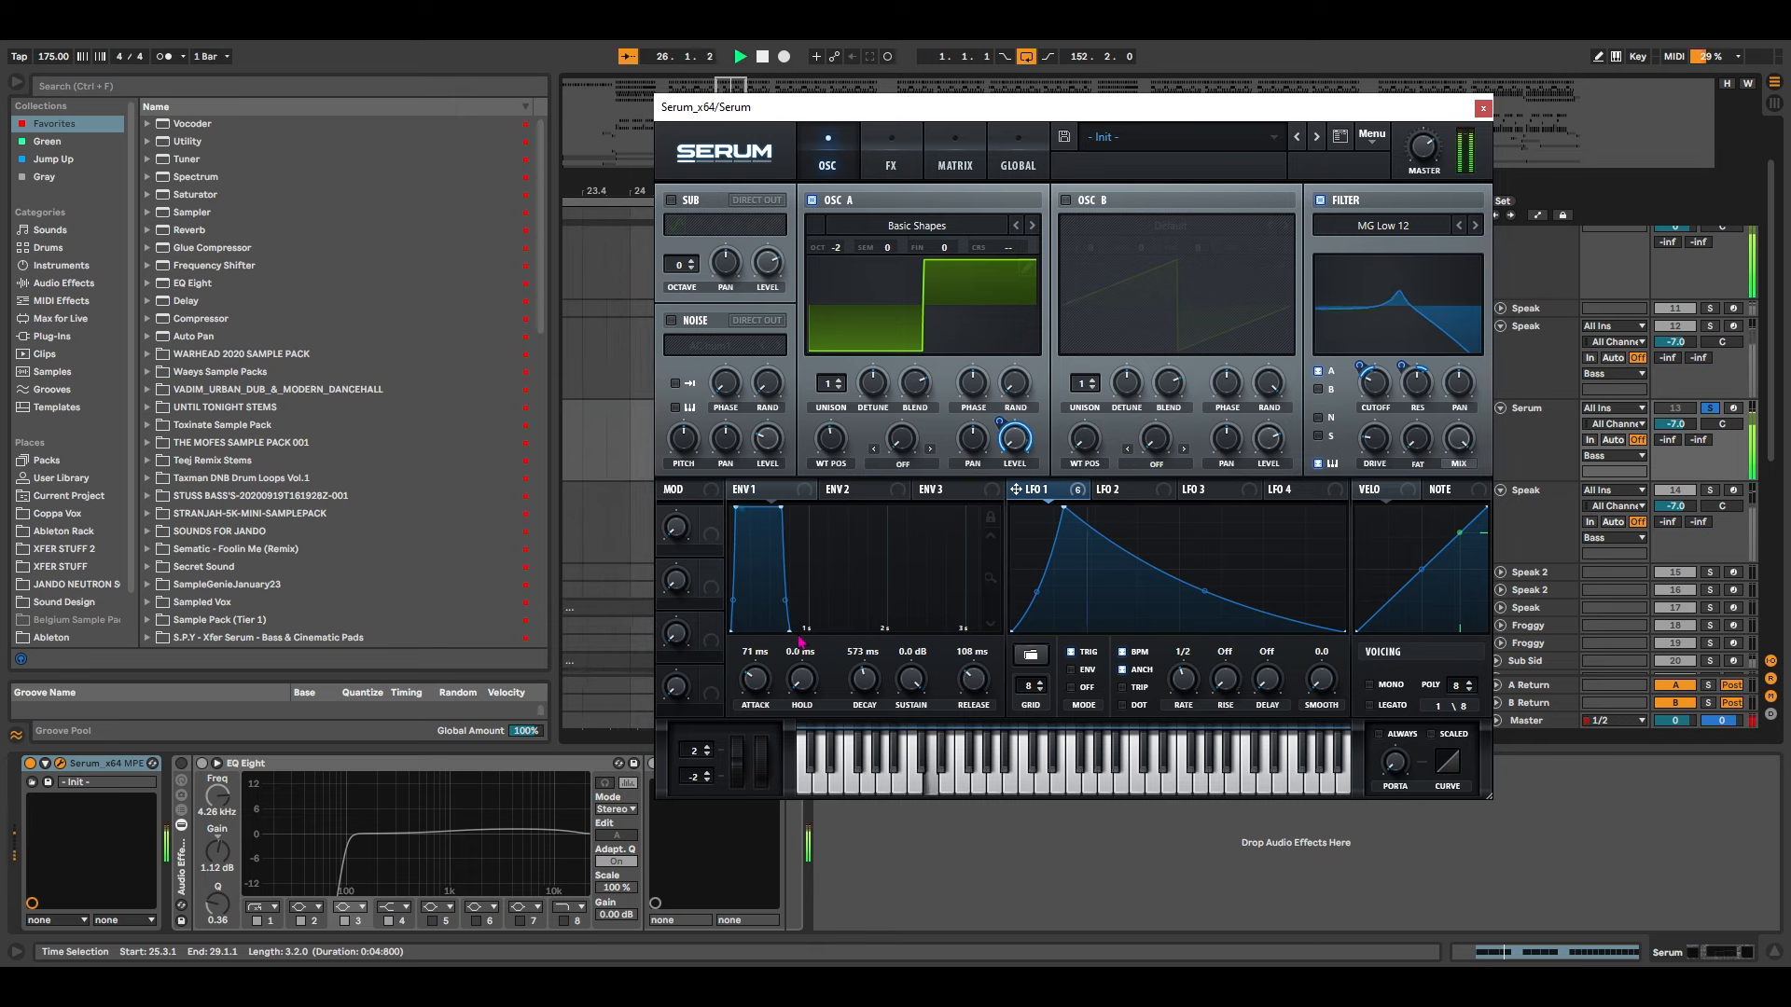
key(space)
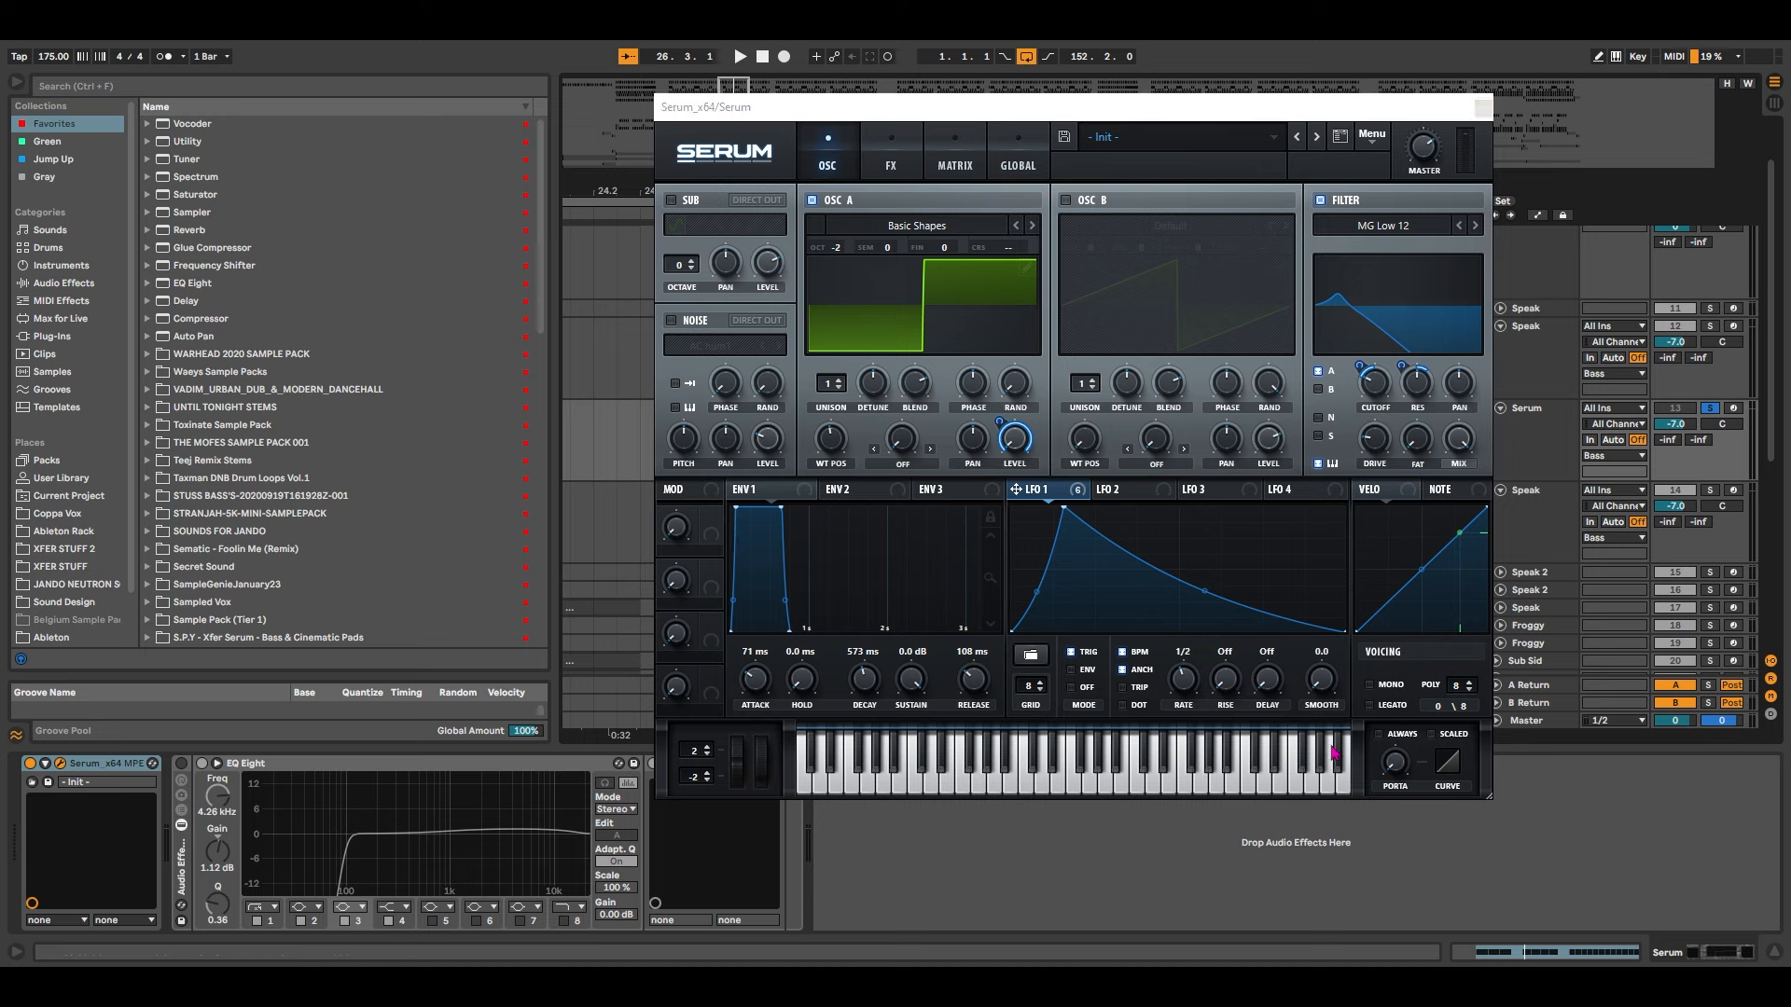
Switch the synth's voicing to mono and play back the bass pattern
click(1370, 685)
key(space)
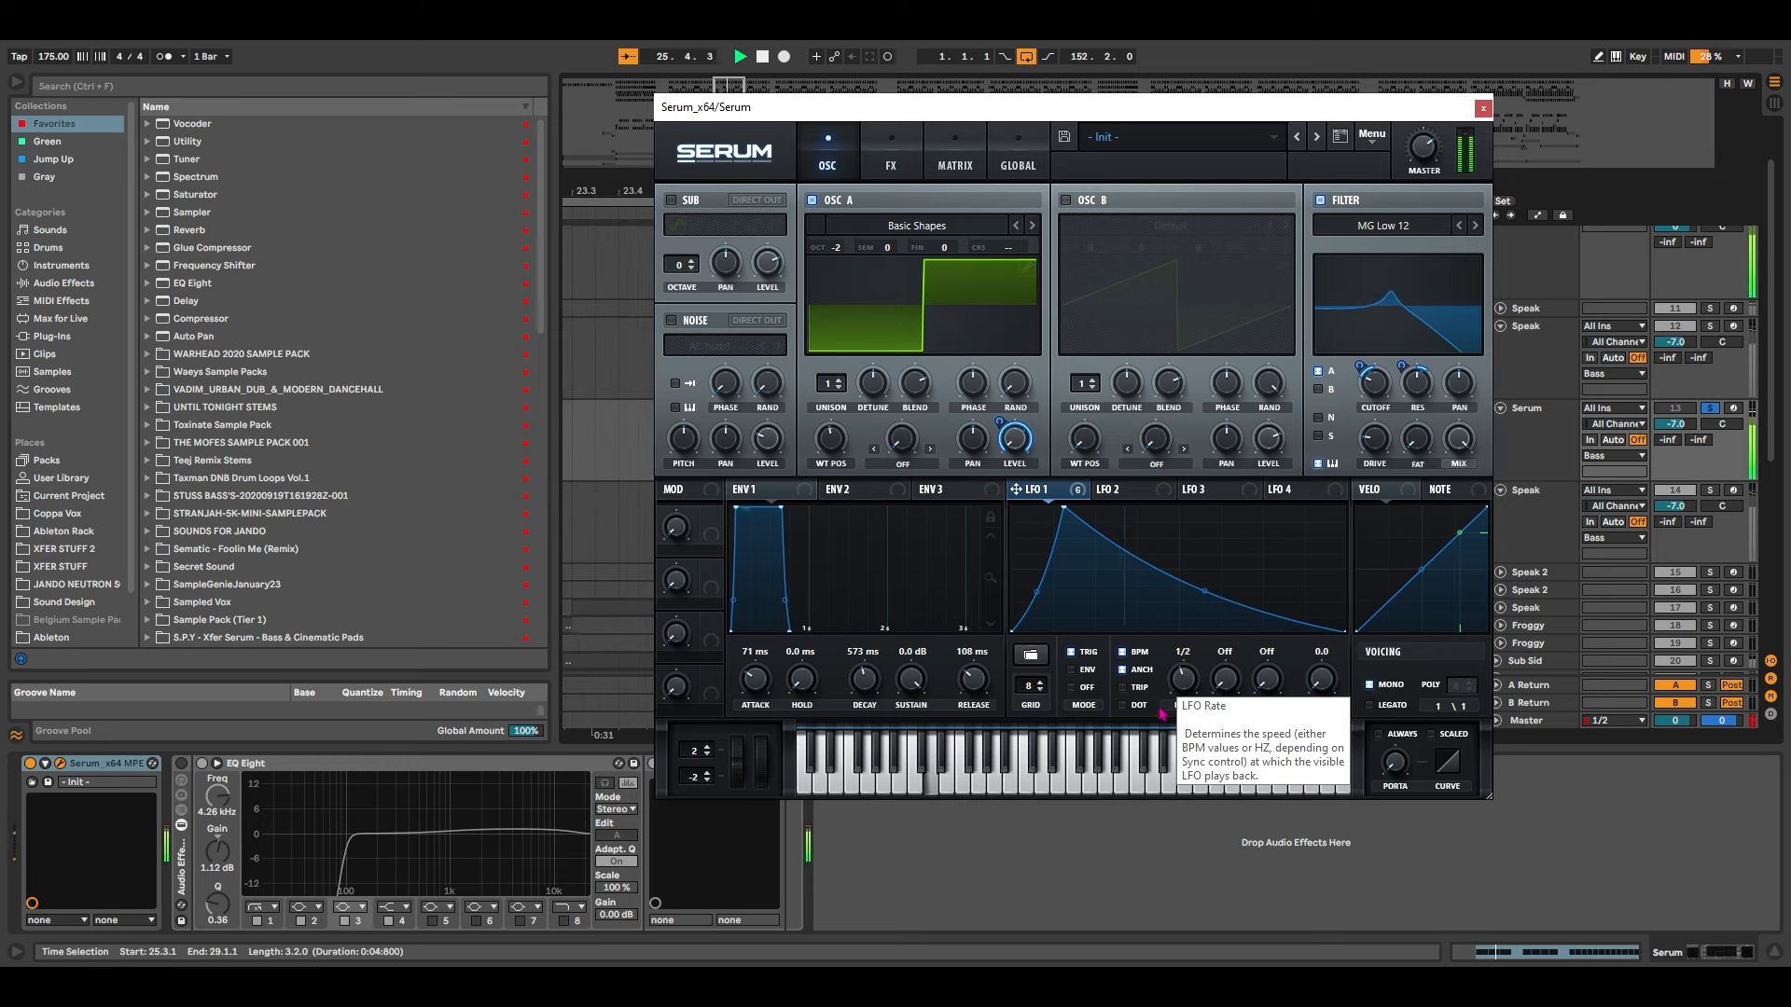
drag(1321, 679, 1337, 792)
key(space)
key(space)
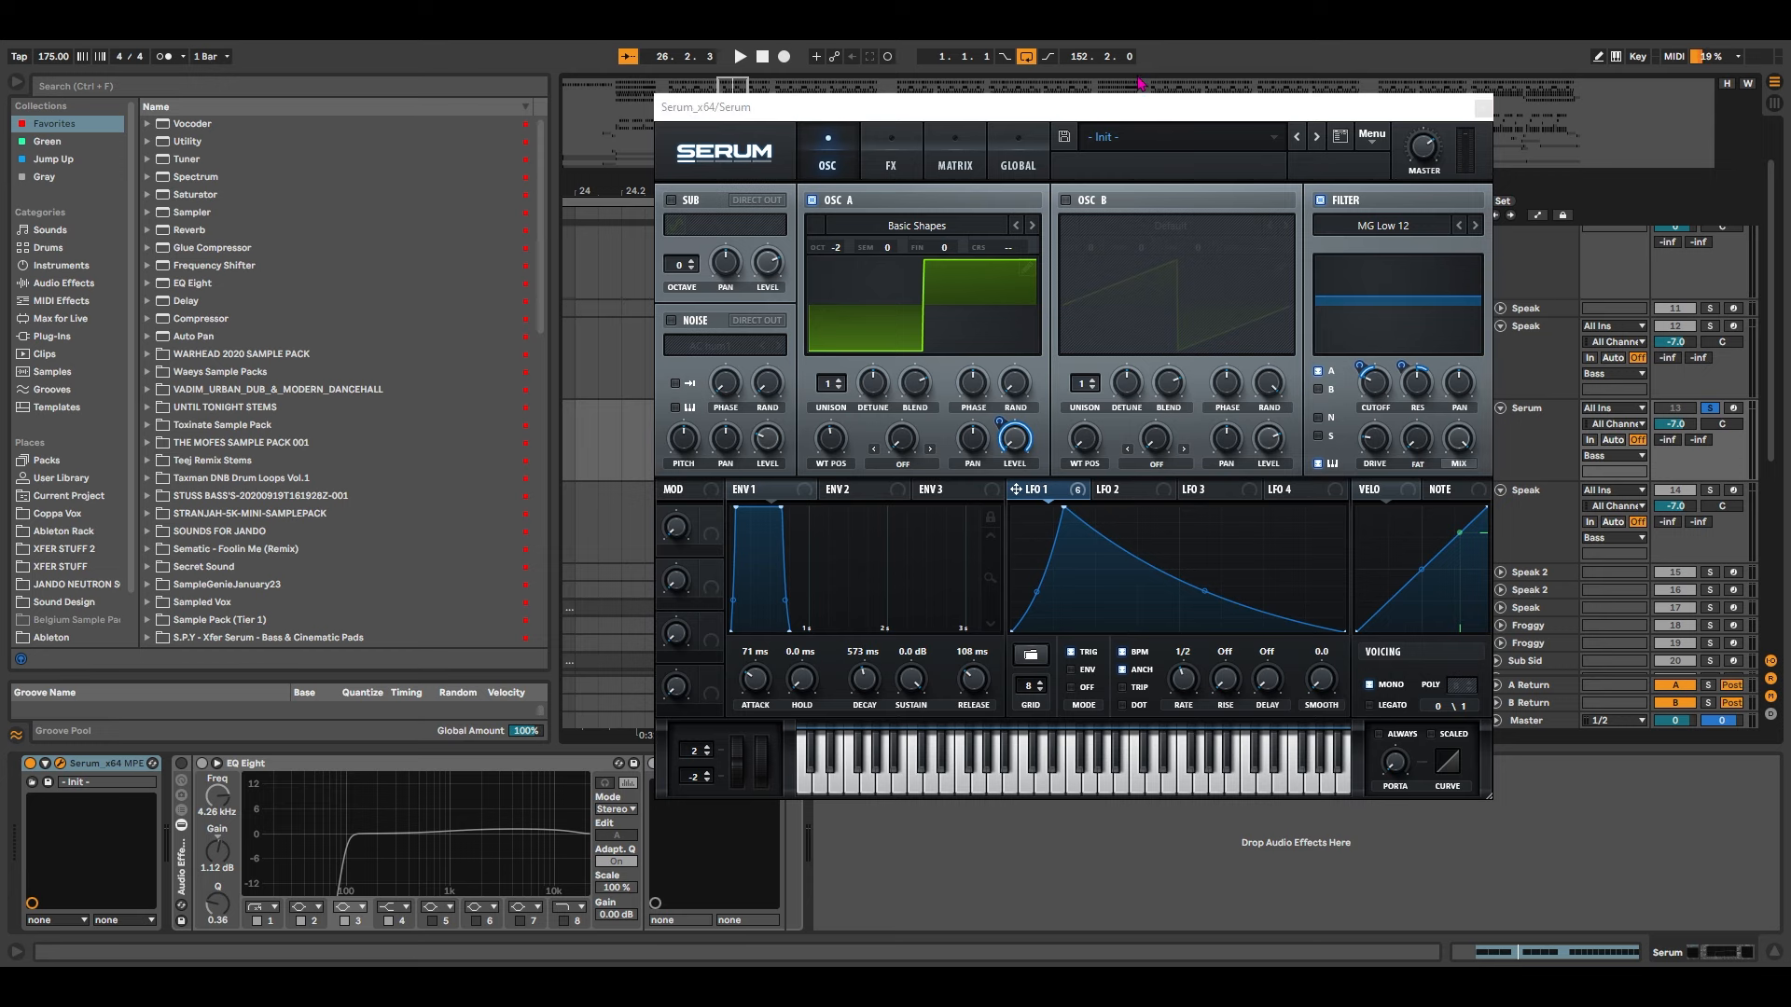
Enable the EQ Eight and Pro-R reverb on the Serum track and check the reverb's Space setting
drag(923, 113, 1160, 110)
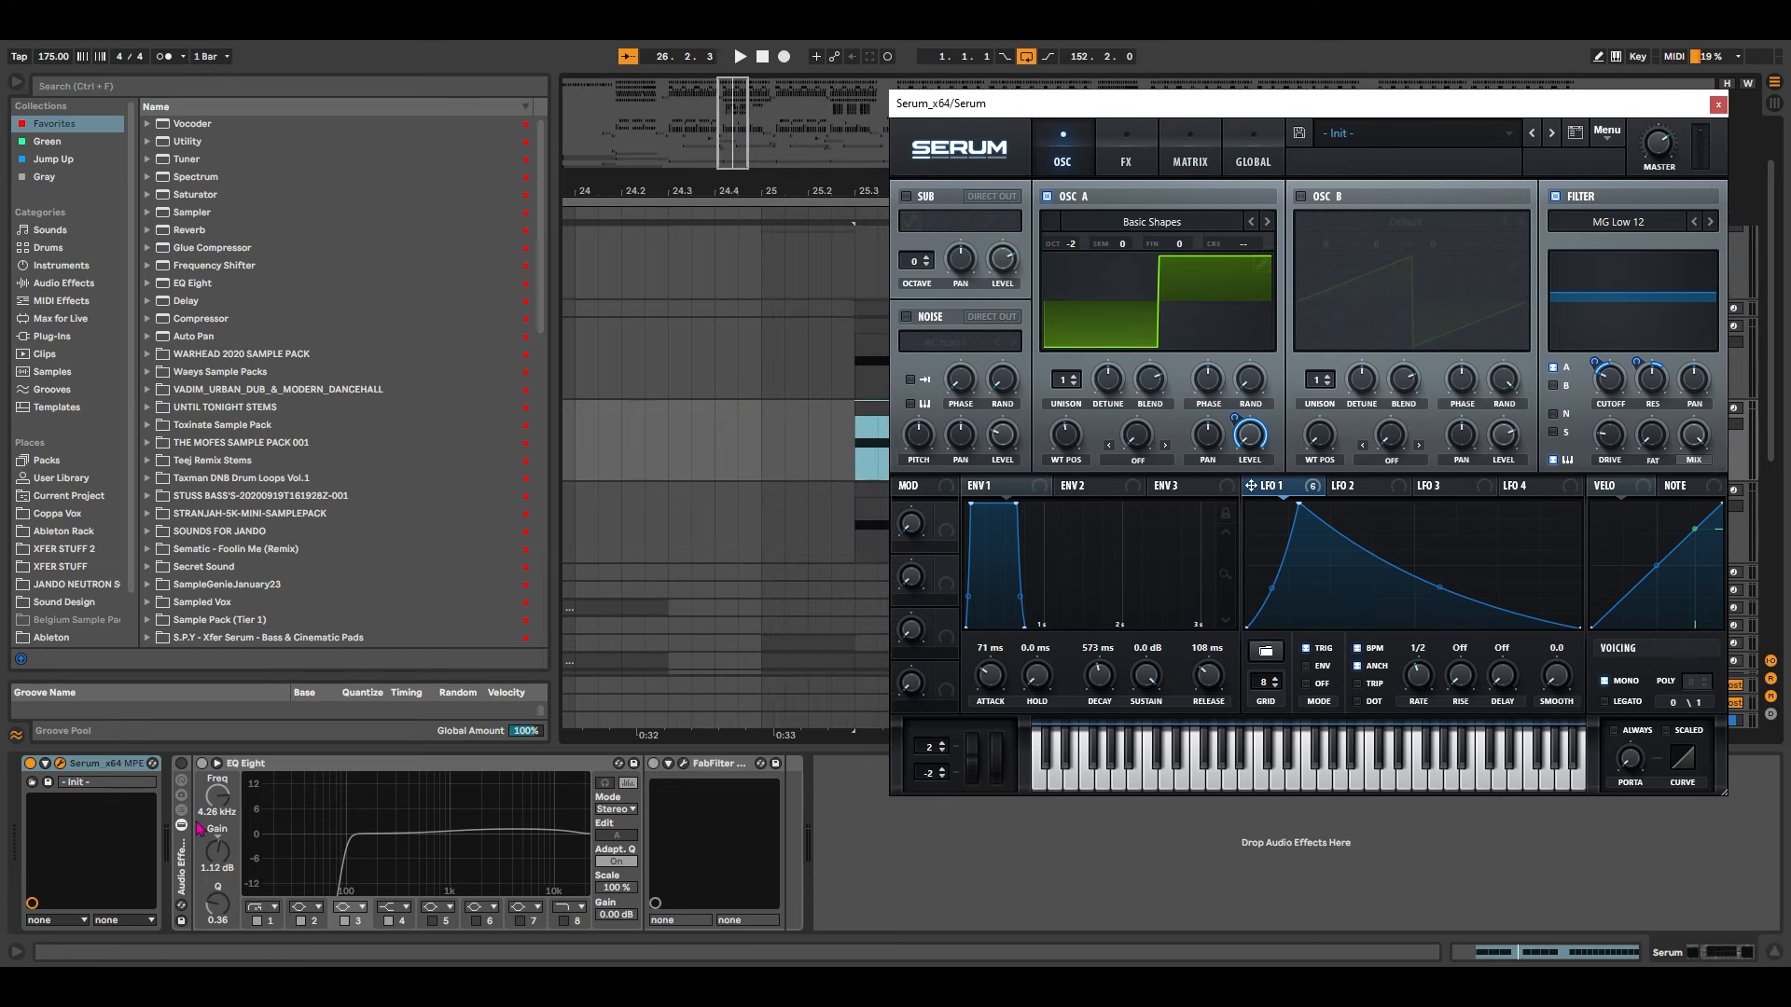
click(254, 788)
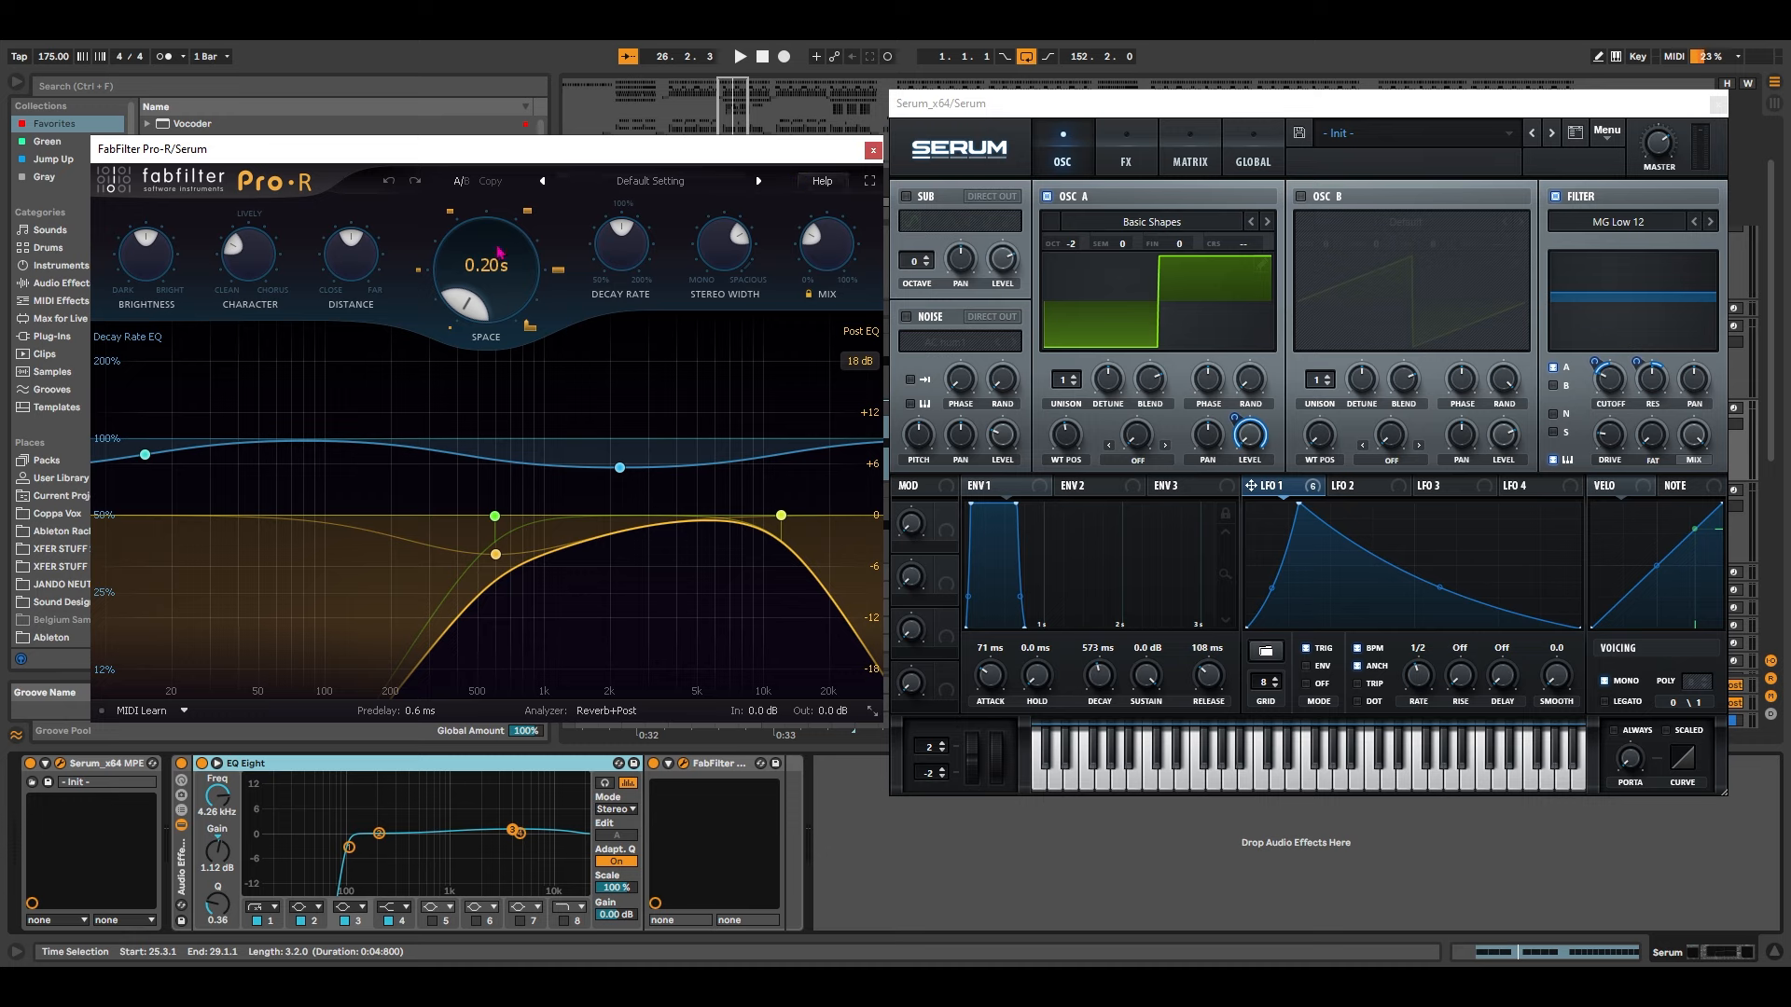
mouse_move(486, 291)
click(534, 328)
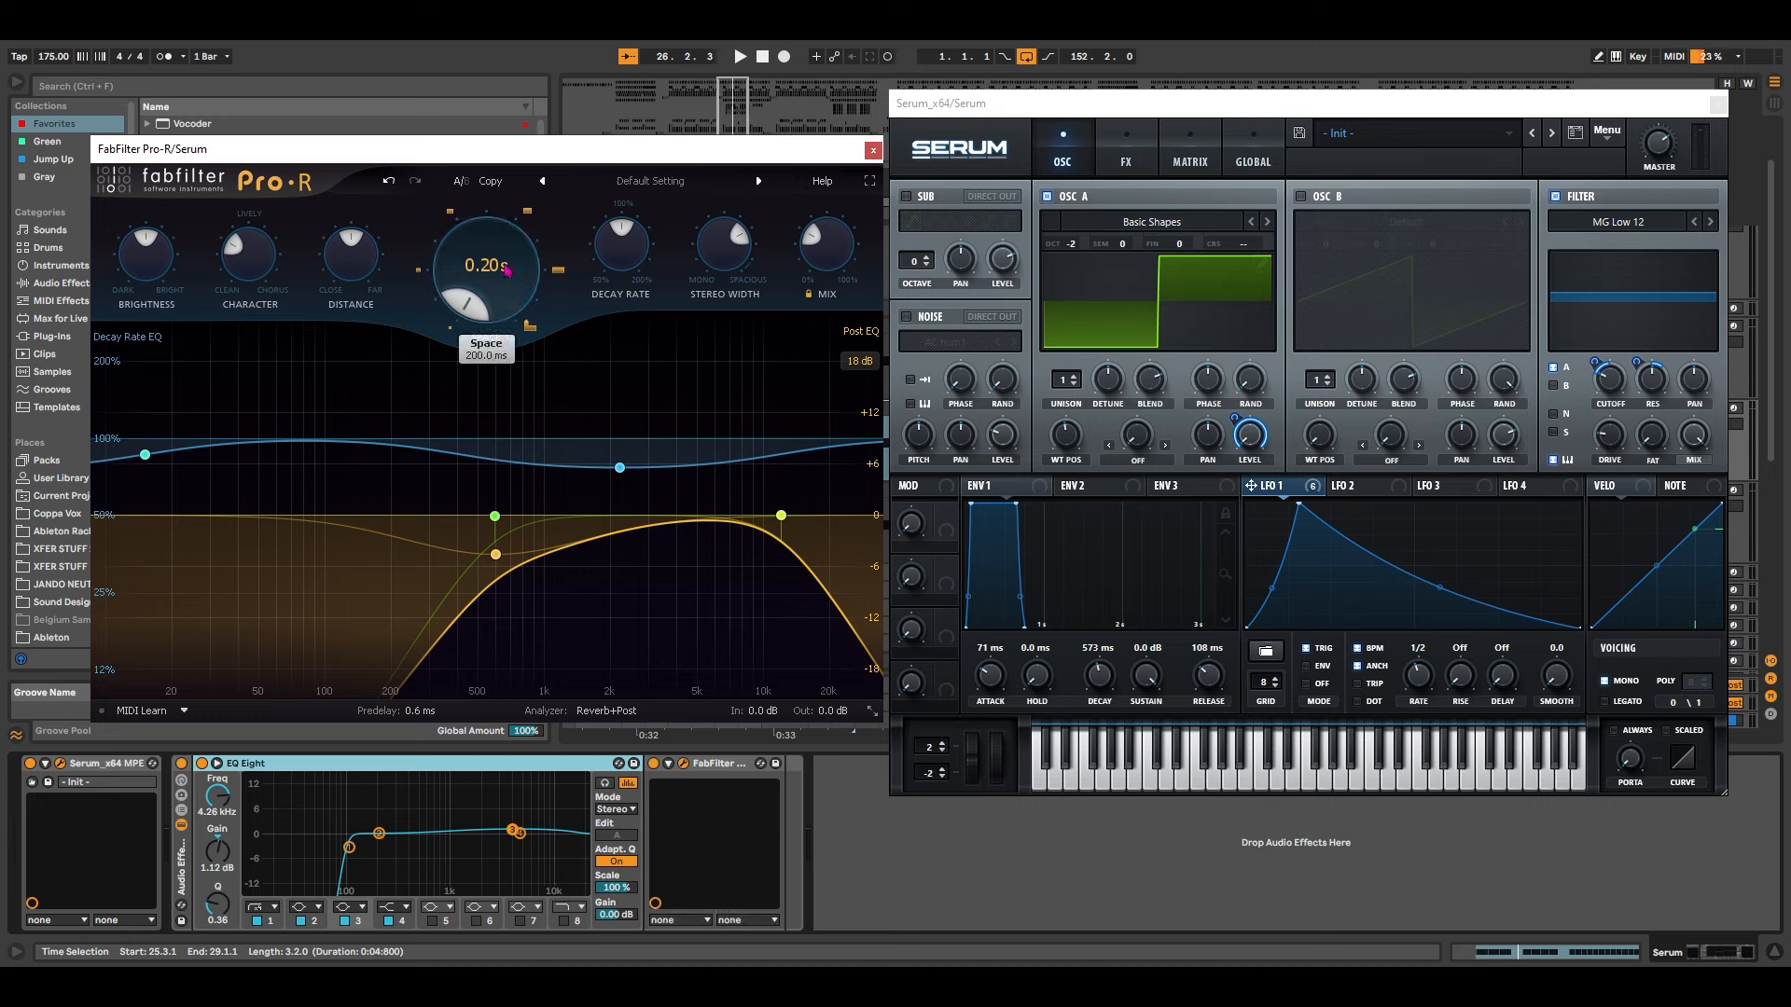
mouse_move(834, 248)
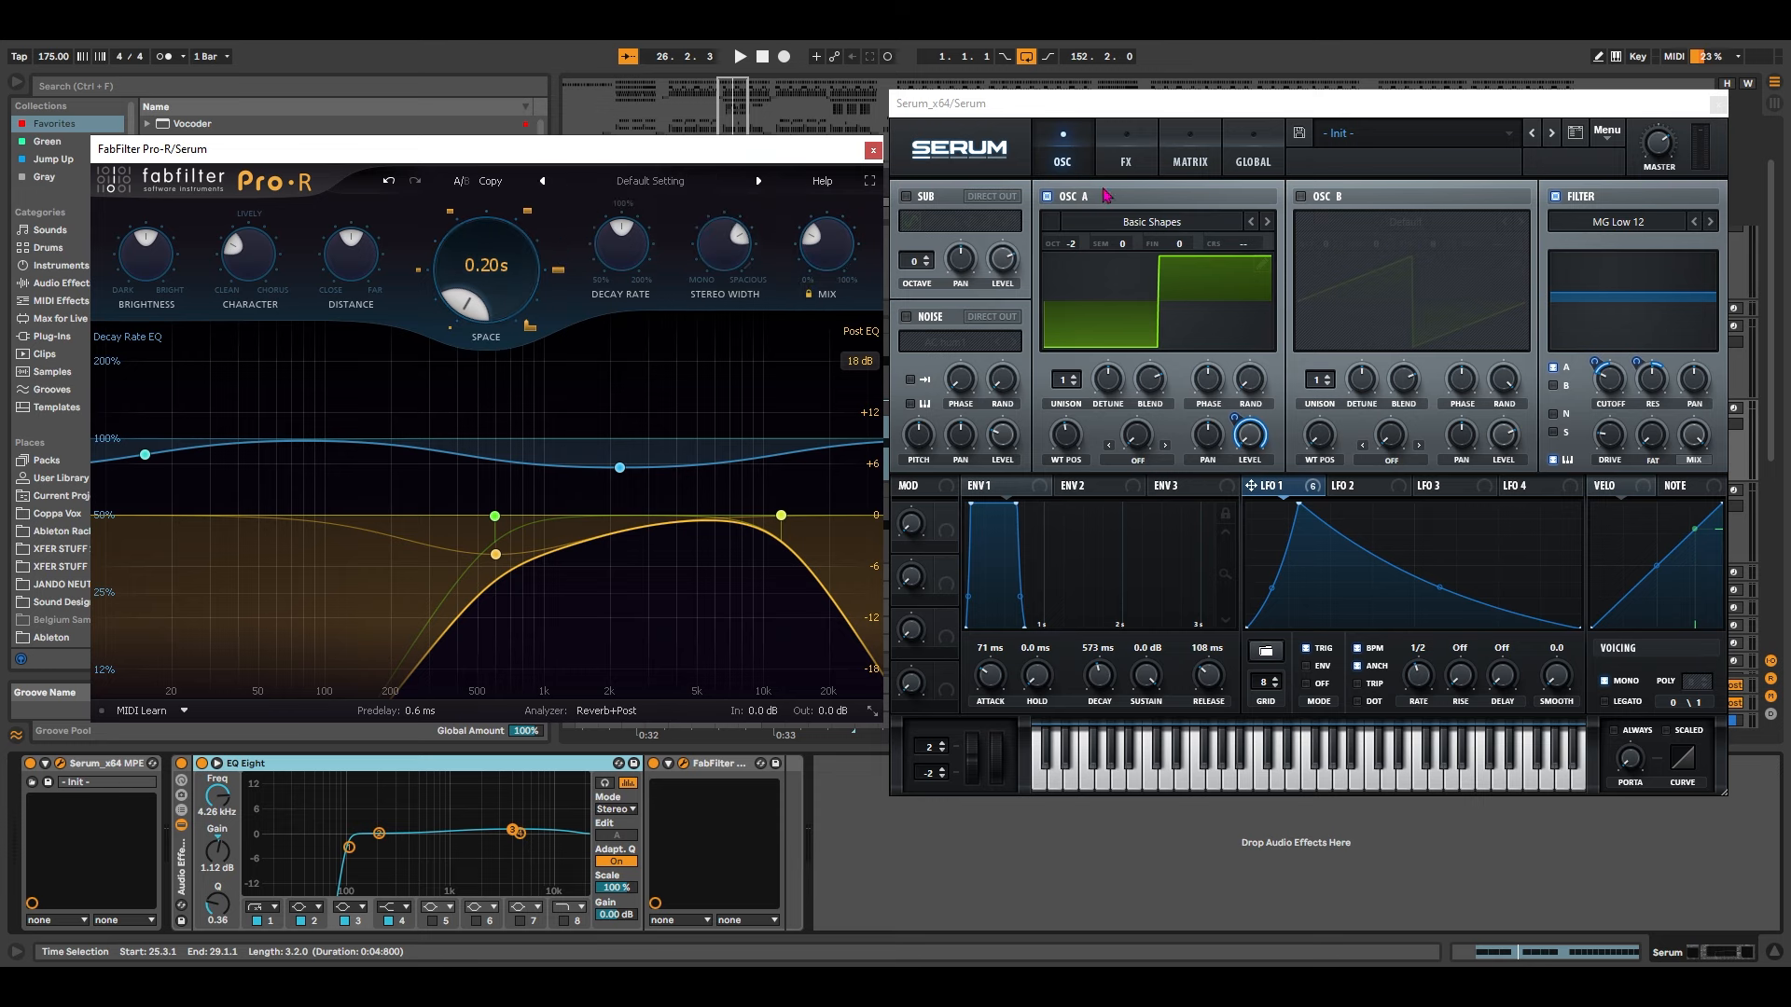
Close the reverb window, bring the synth window back to the centre and play the bass pattern through the effects
click(872, 149)
drag(1378, 113, 824, 516)
key(space)
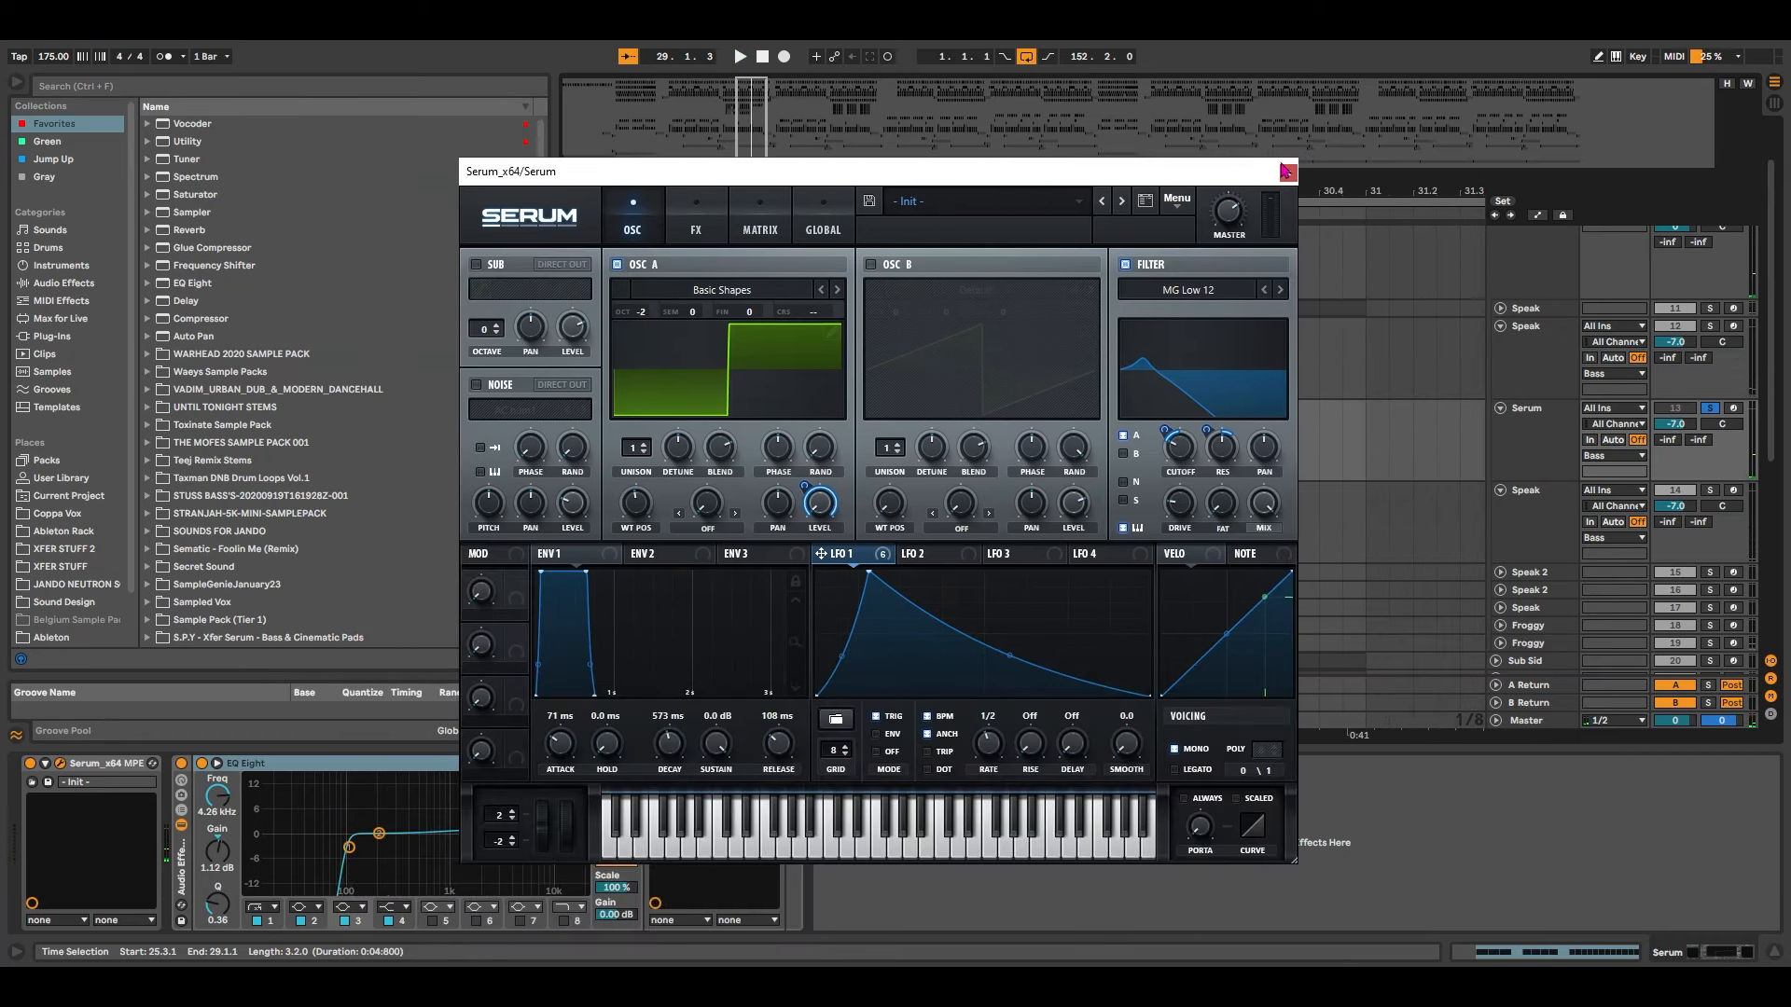
Close the synth window, solo Speak track 14, select its first bass clip and play back the pattern
click(1286, 171)
key(z)
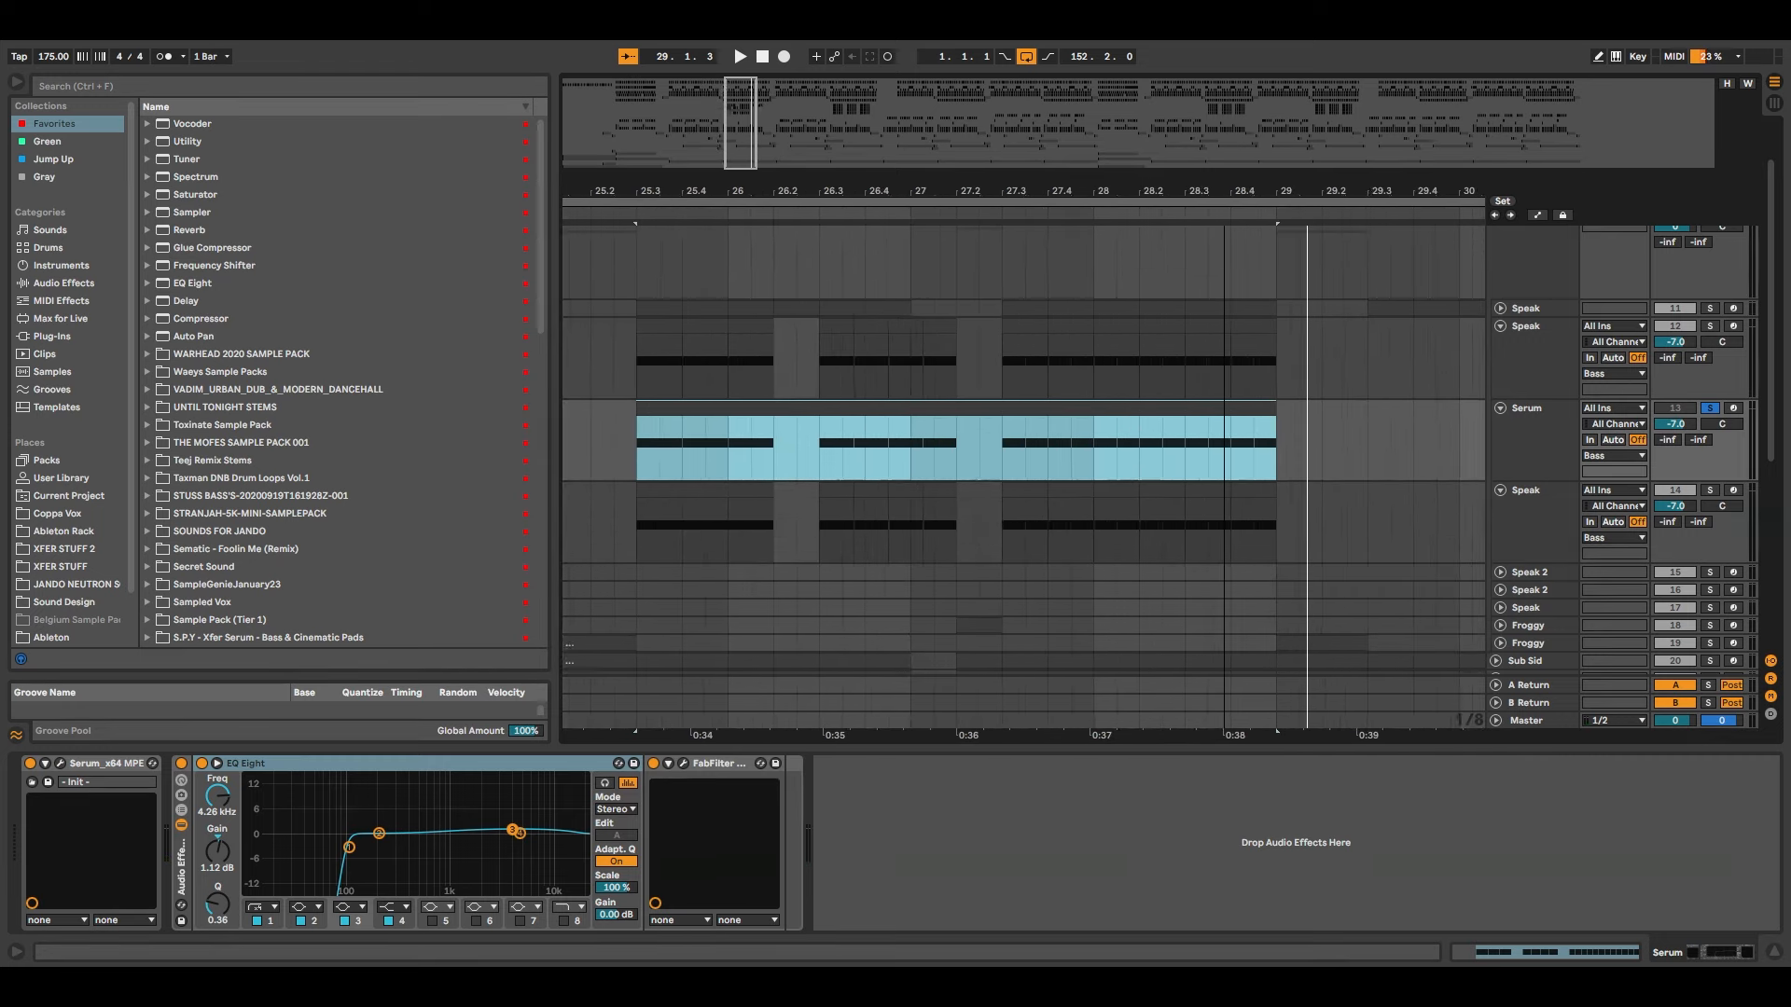
drag(1224, 191, 1426, 191)
click(956, 534)
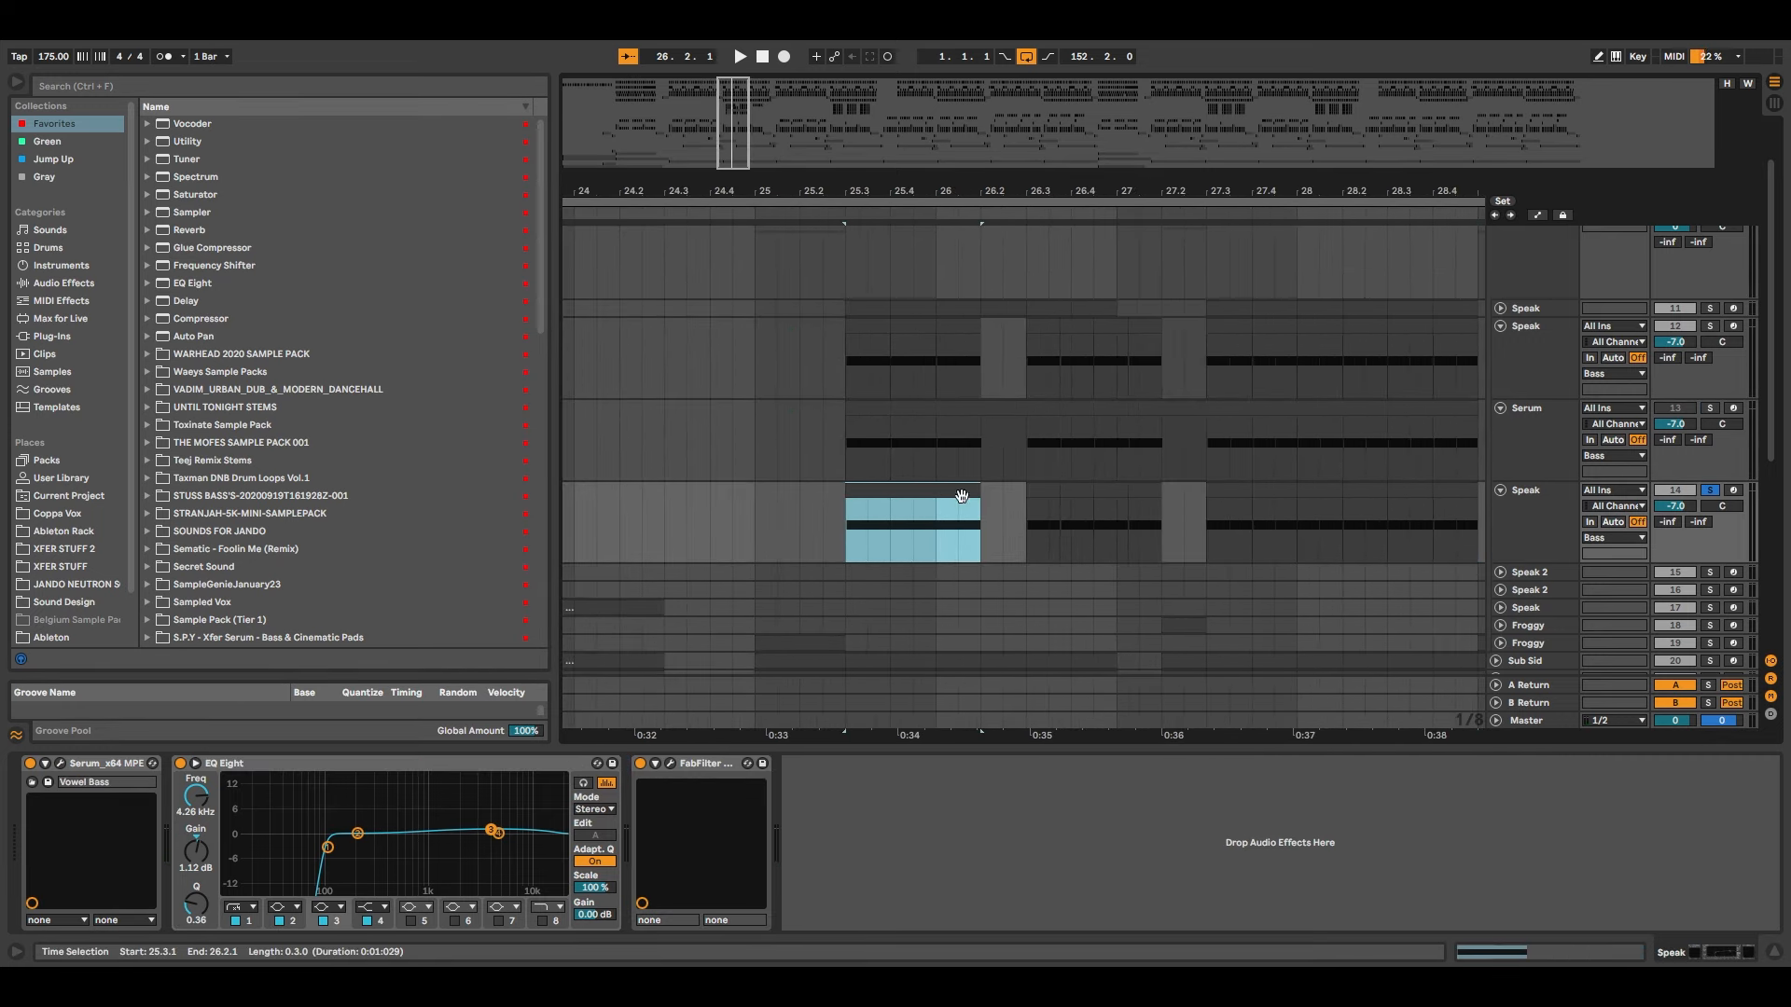
key(space)
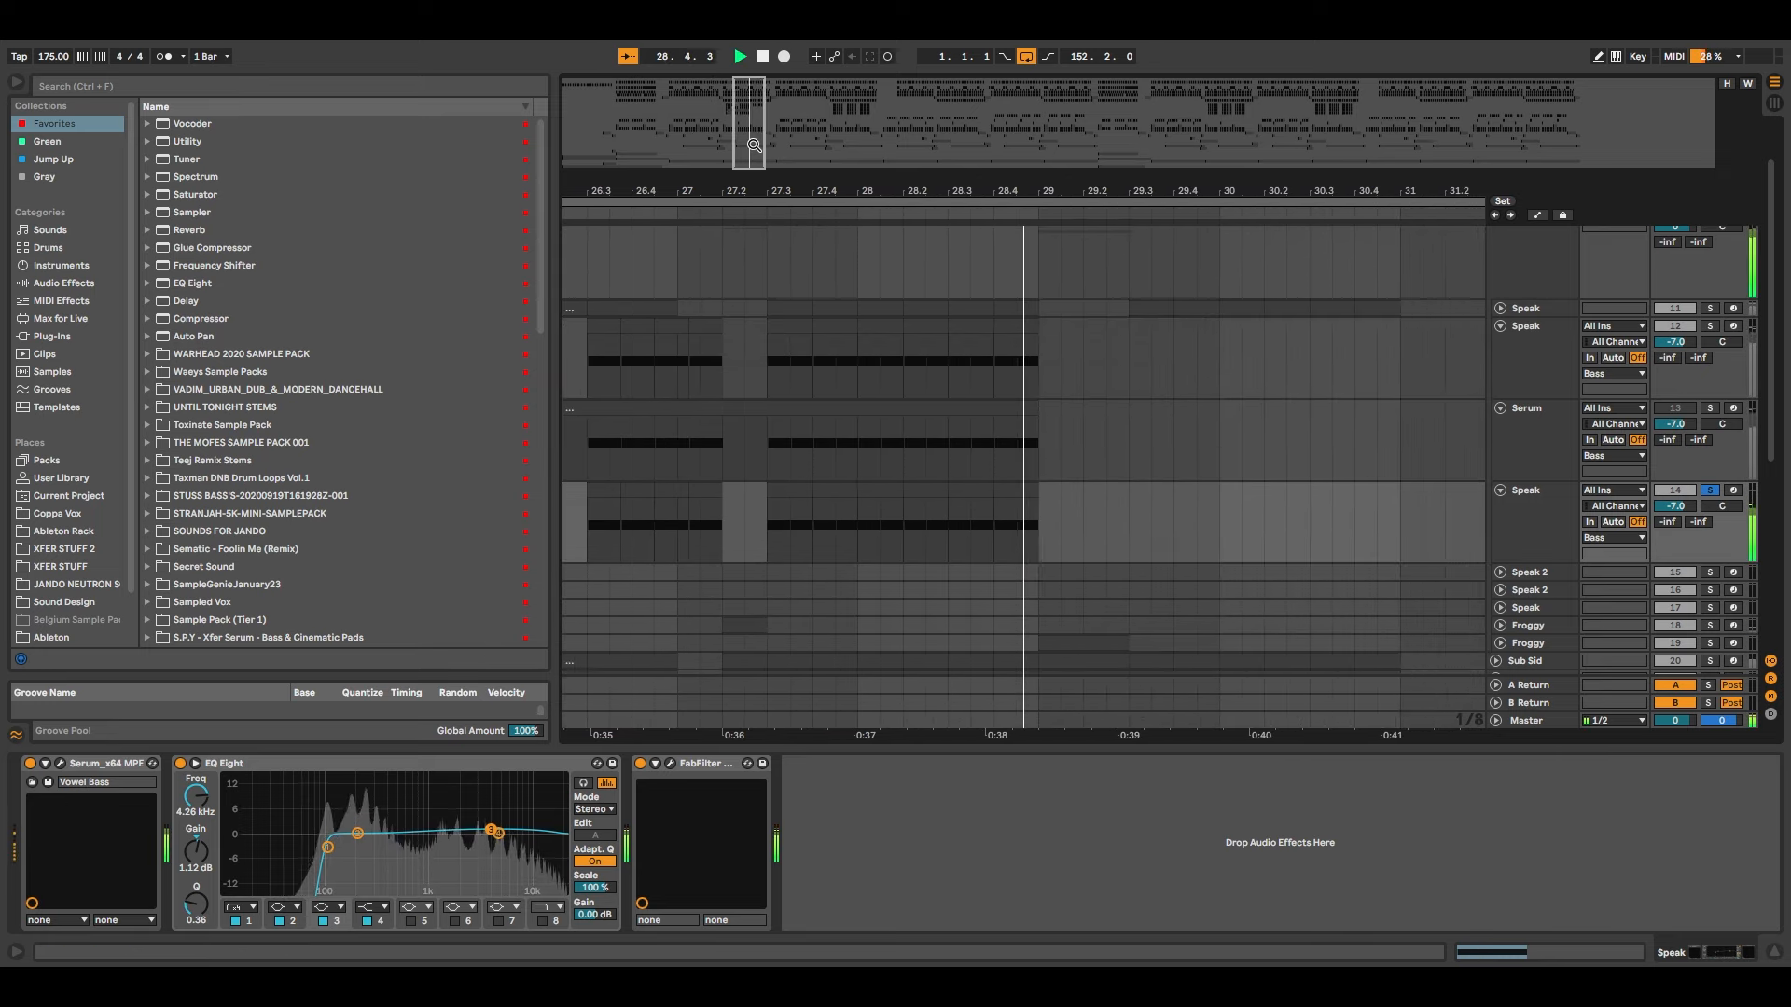
drag(714, 194, 846, 190)
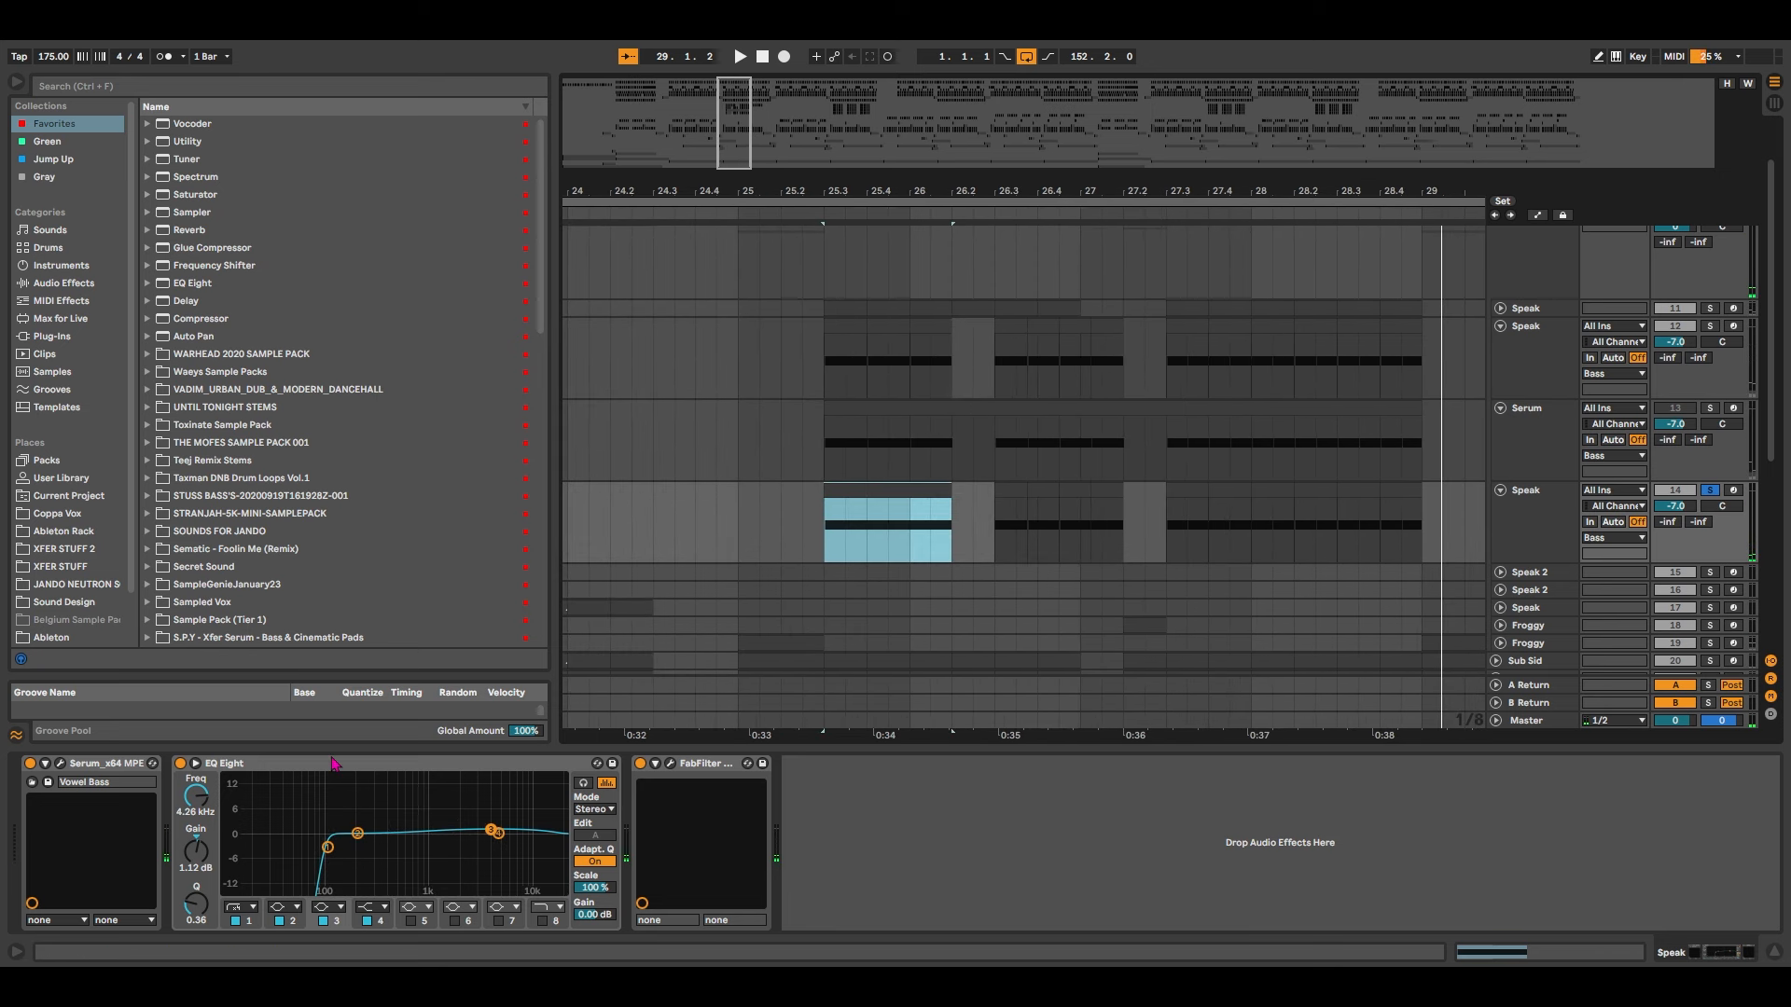
Open the Vowel Bass Serum patch on Speak track 14 and play the pattern while watching its LFO 2
click(62, 764)
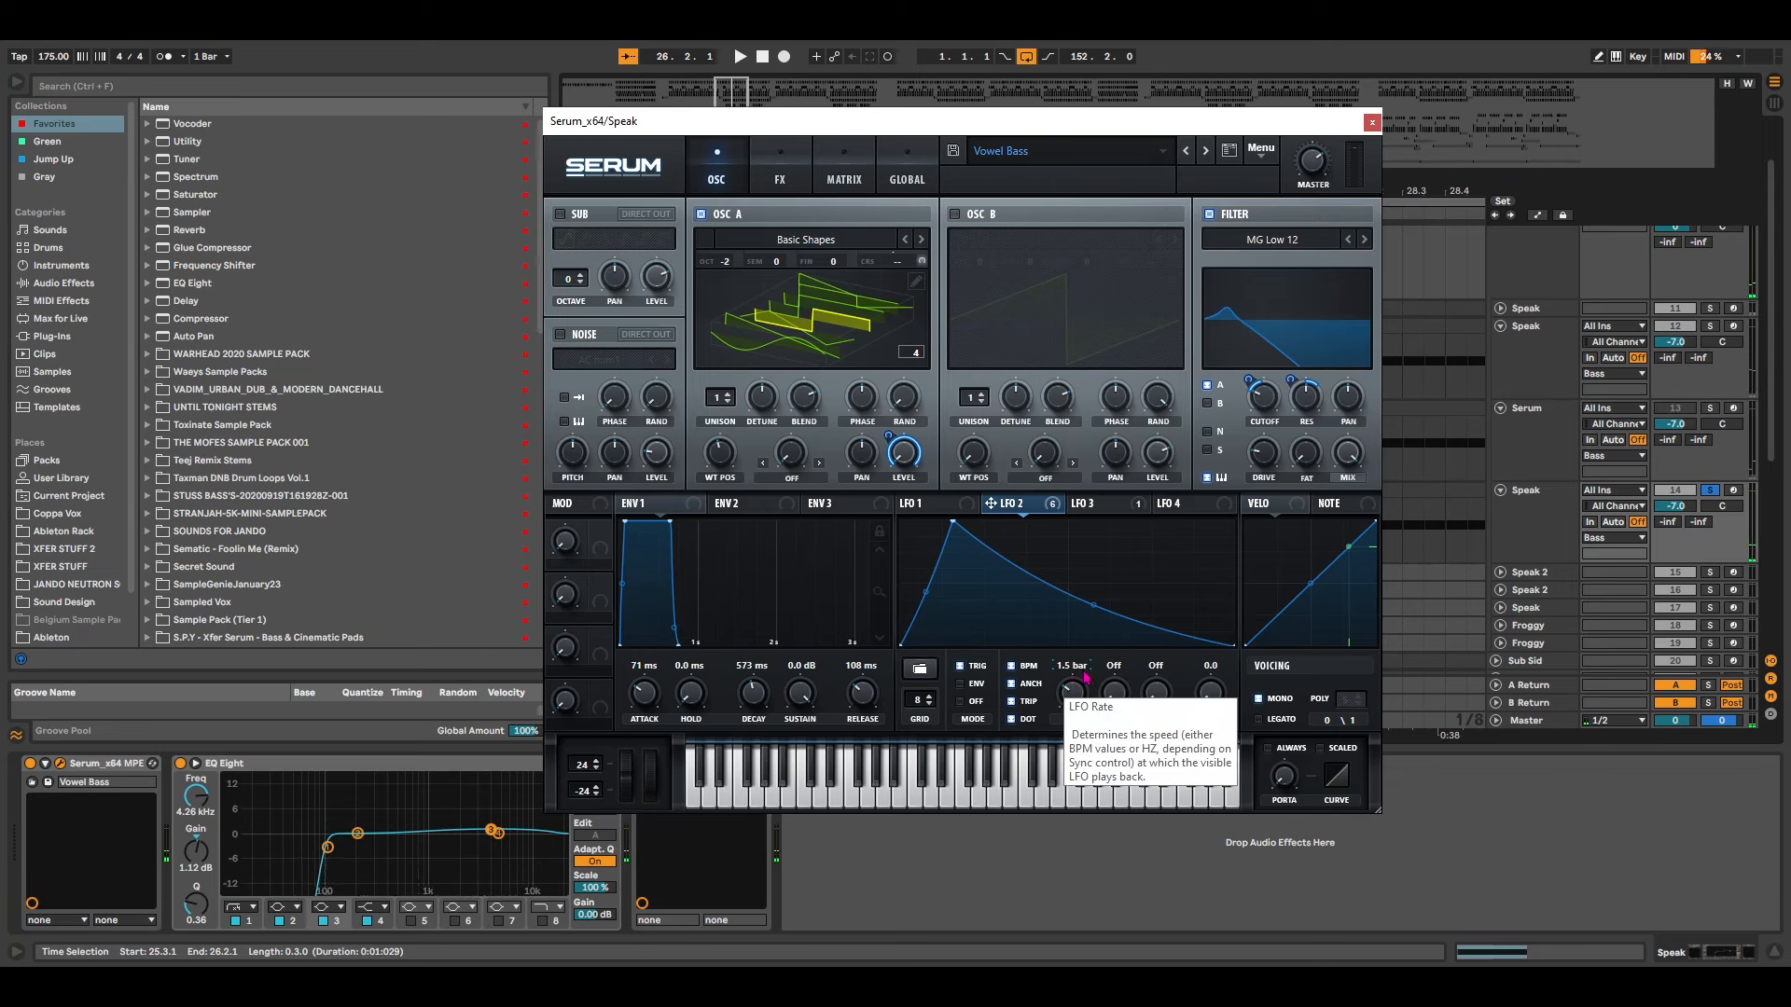
key(space)
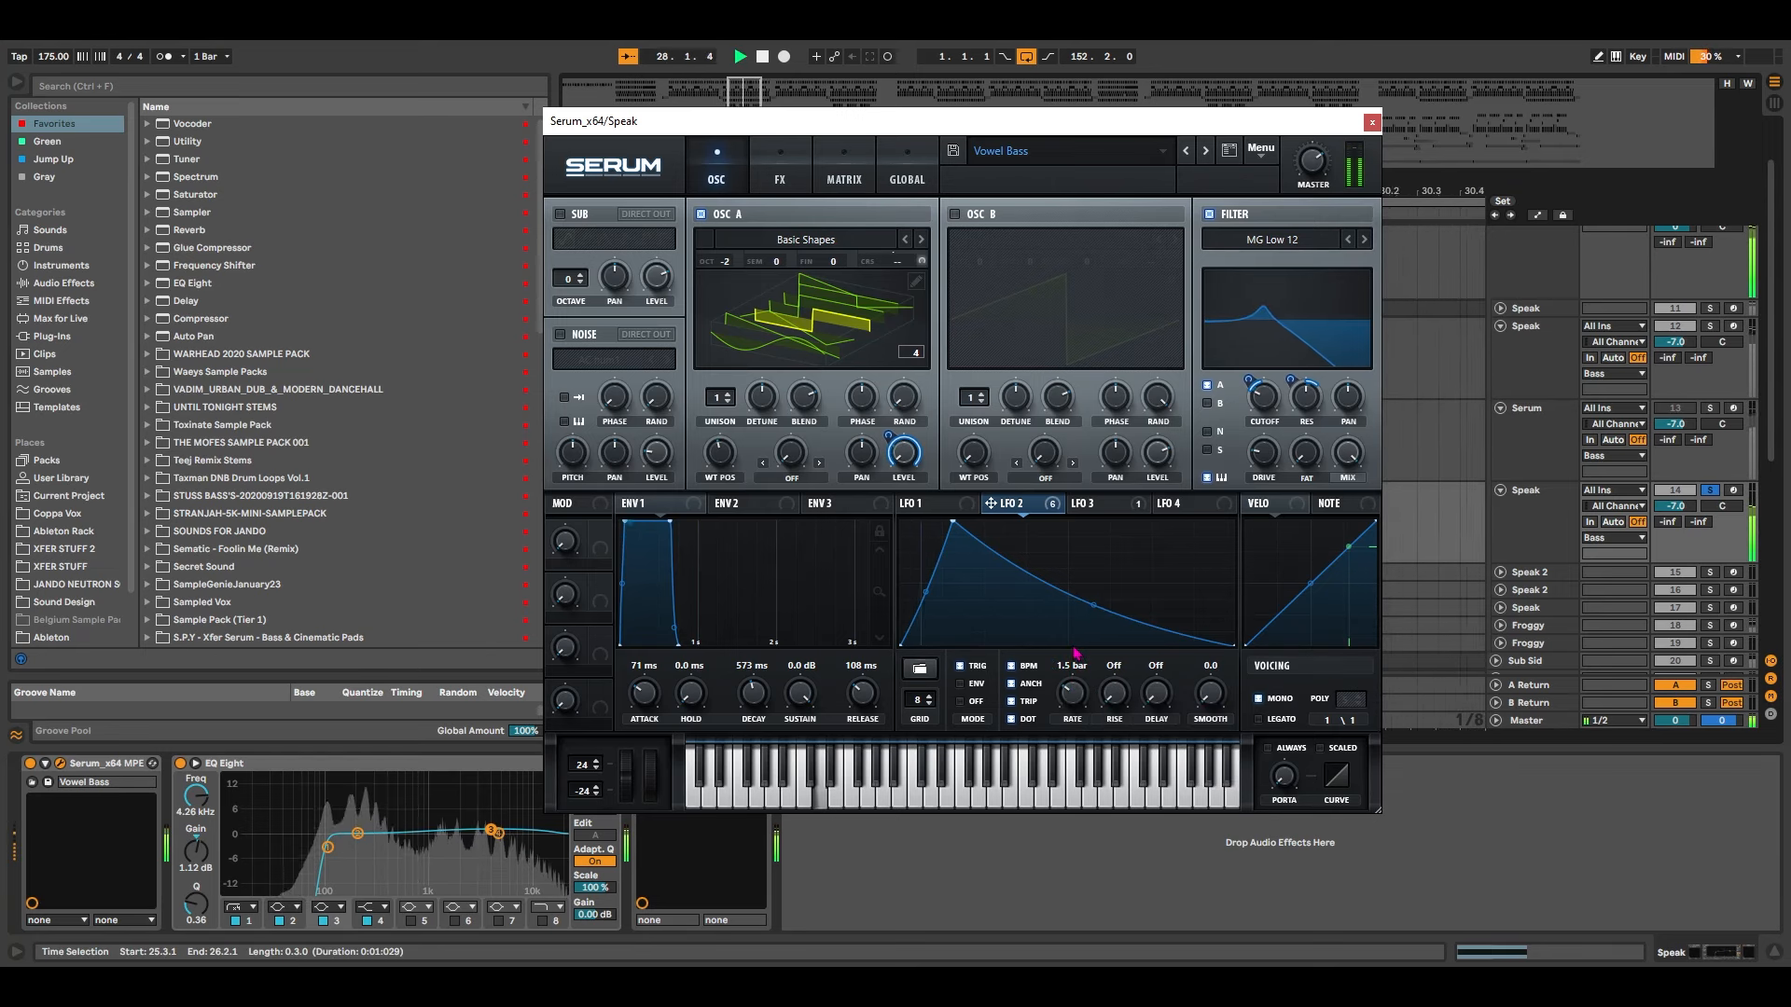
key(space)
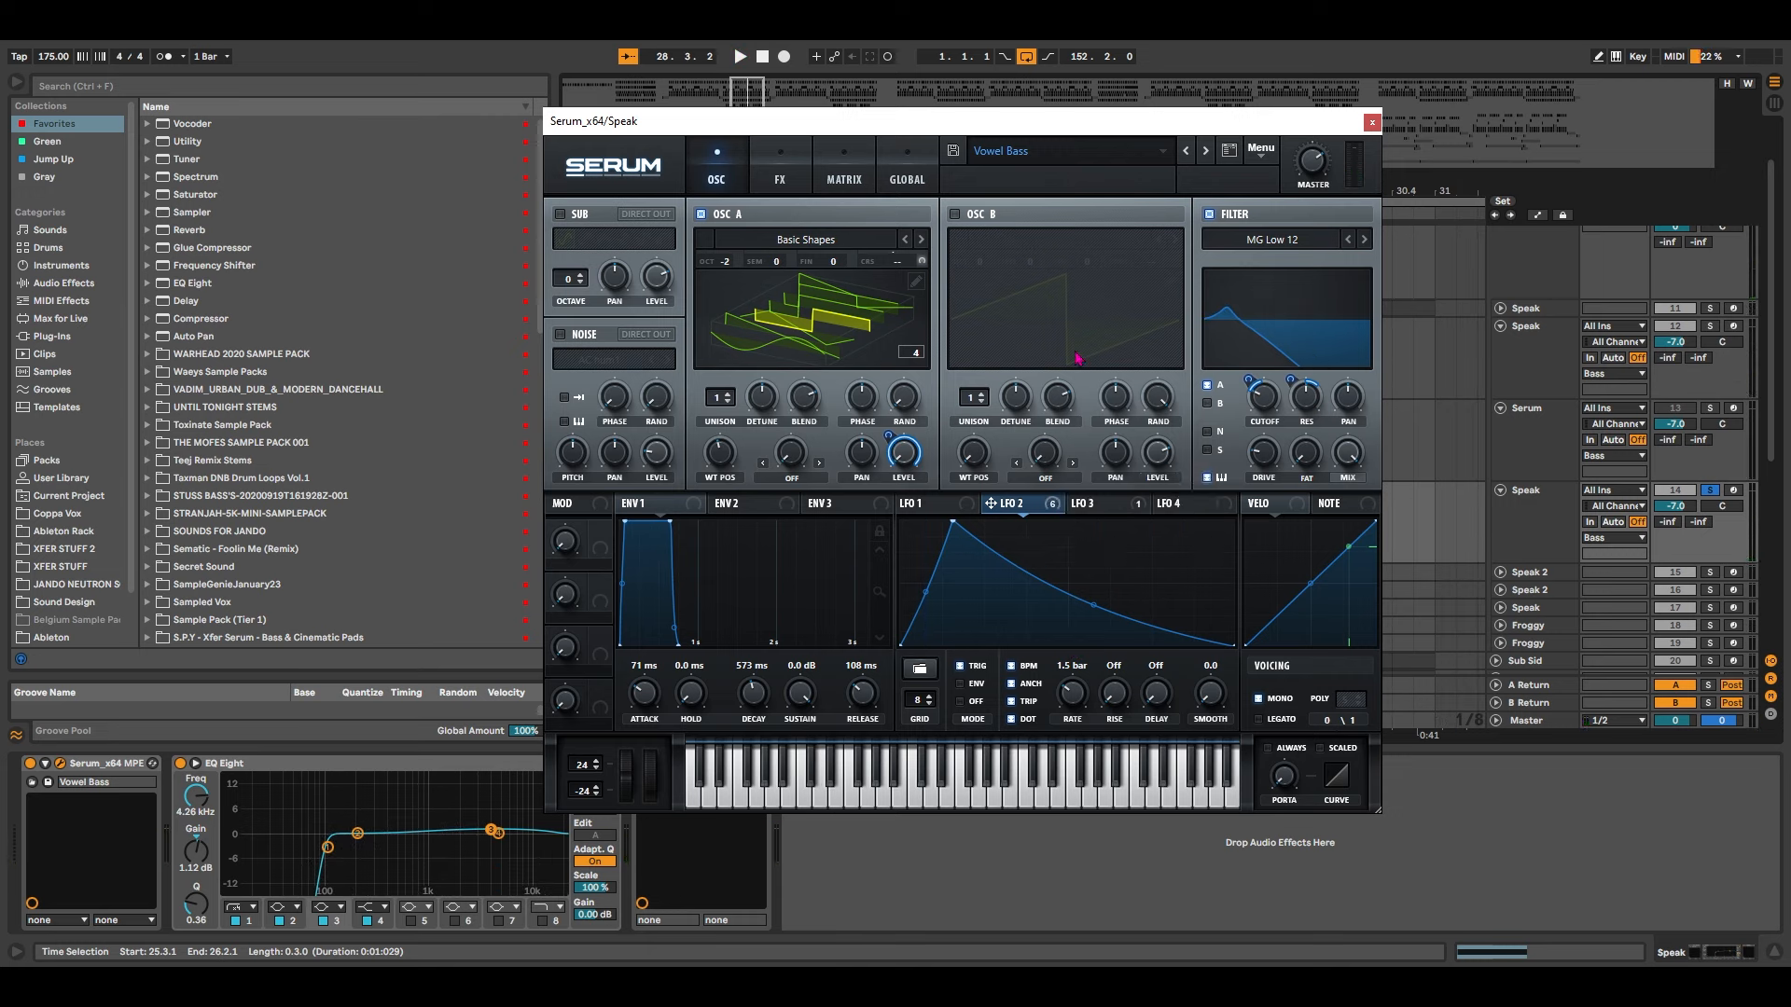
Move LFO 2's peak close to the end of its shape, set its rate to 1/4 t and audition the pattern
drag(1084, 698, 1085, 660)
drag(952, 523, 1183, 509)
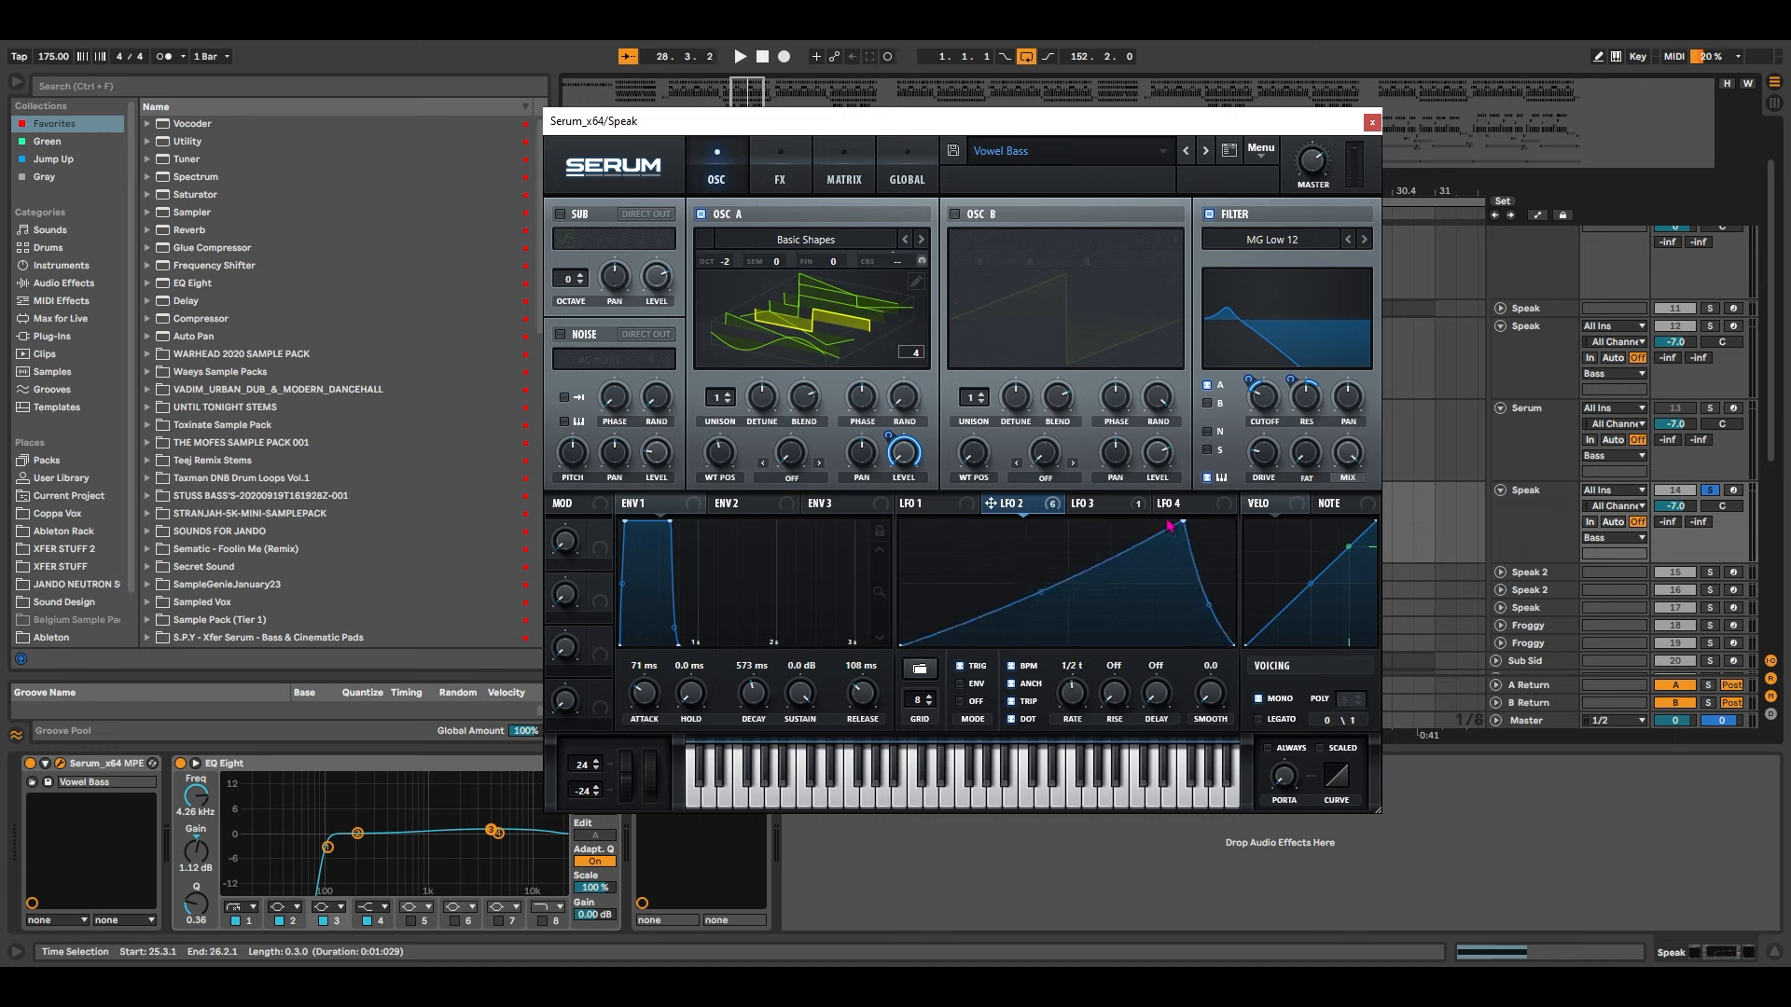
drag(1082, 716, 1074, 692)
key(space)
key(space)
key(space)
Switch LFO 2 to ENV mode, audition the pattern and bend the rising curve slightly lower
click(975, 687)
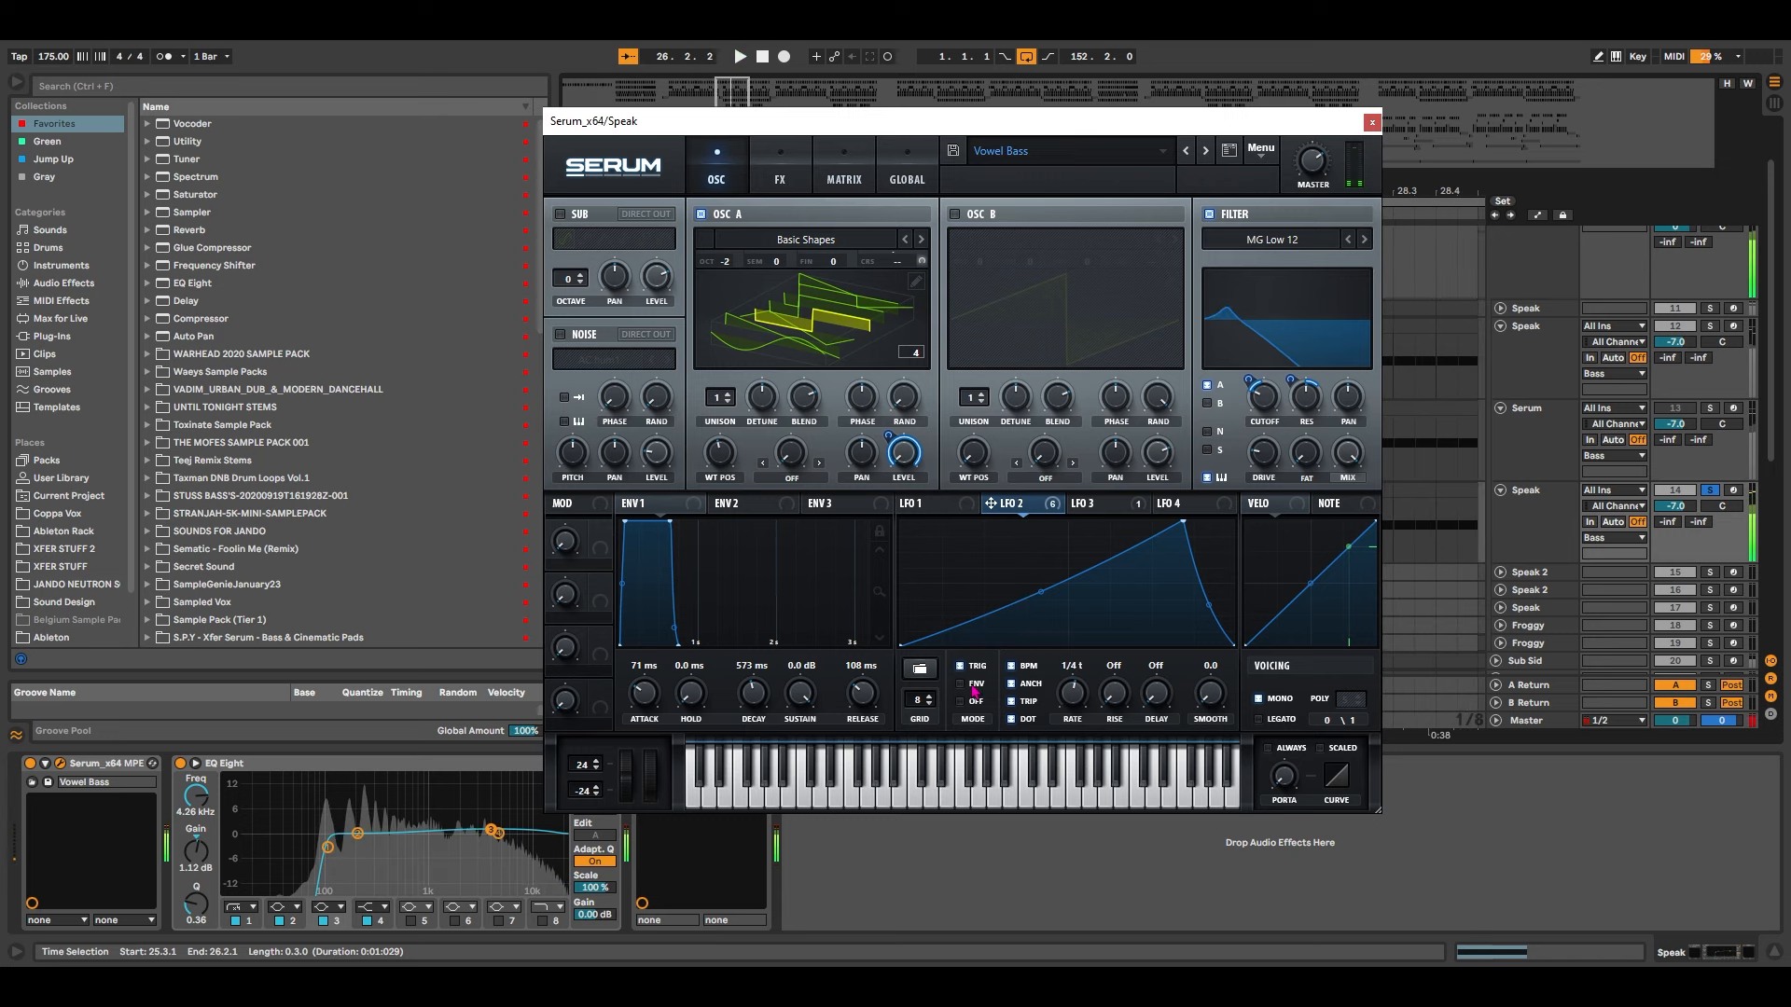
key(space)
key(space)
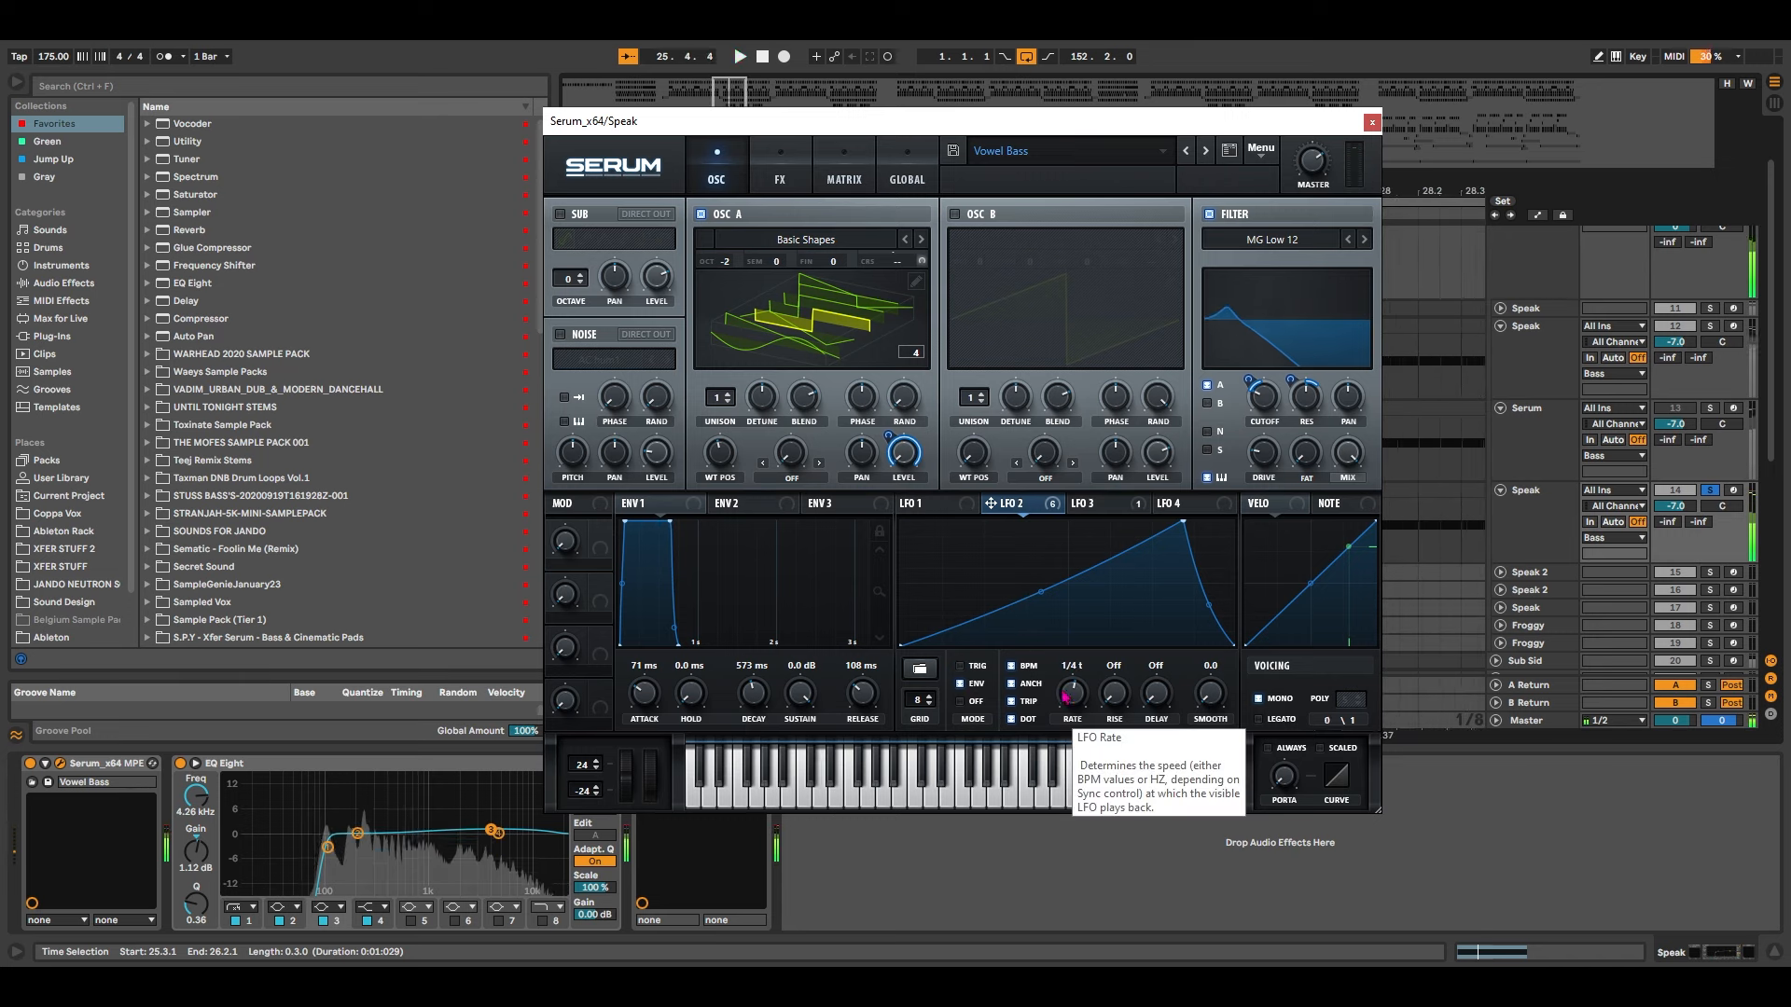
drag(1041, 592, 1046, 605)
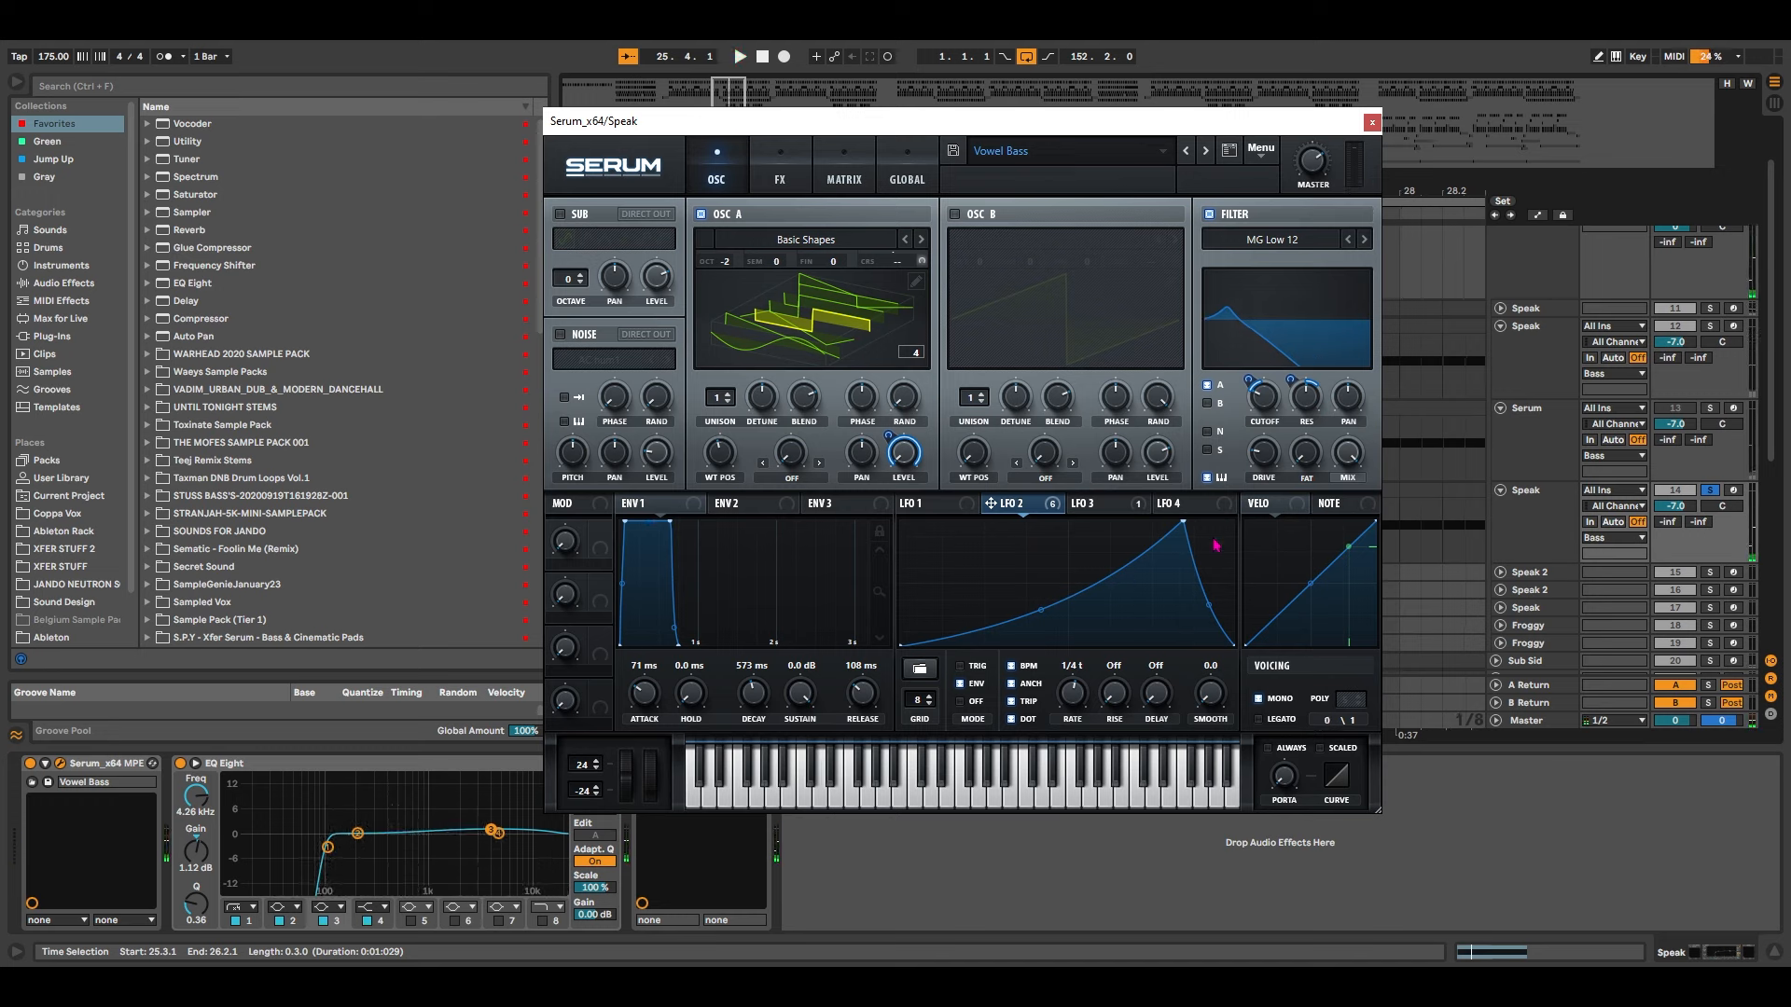
Move LFO 2's peak to the start of the shape for an immediate fall and return its mode to TRIG
drag(1183, 533, 843, 525)
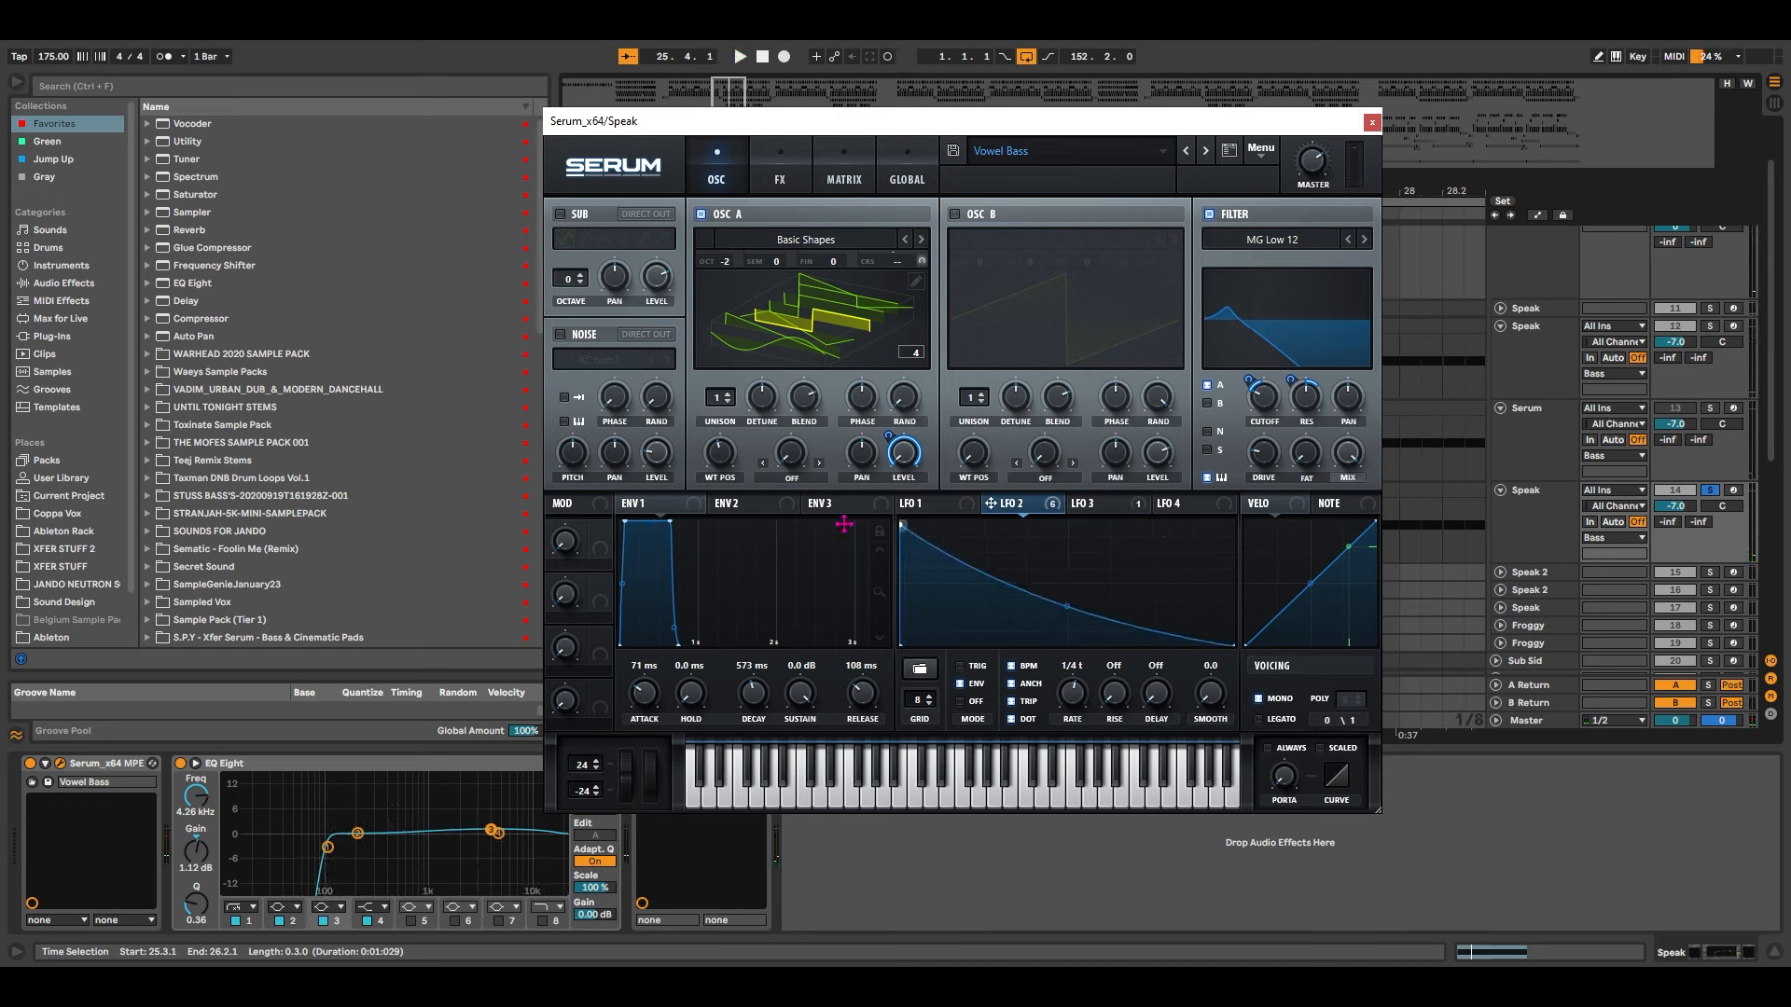
click(960, 666)
mouse_move(901, 523)
mouse_down()
mouse_move(963, 572)
mouse_move(911, 527)
mouse_up()
Add a point partway down LFO 2's falling slope and adjust the curve after it while the pattern plays
double_click(955, 573)
drag(903, 604, 1027, 568)
key(space)
drag(1129, 608, 1127, 627)
Pull the added LFO 2 point closer to the peak for a faster initial drop and set the rate to 2 bar t
drag(1028, 569, 1040, 568)
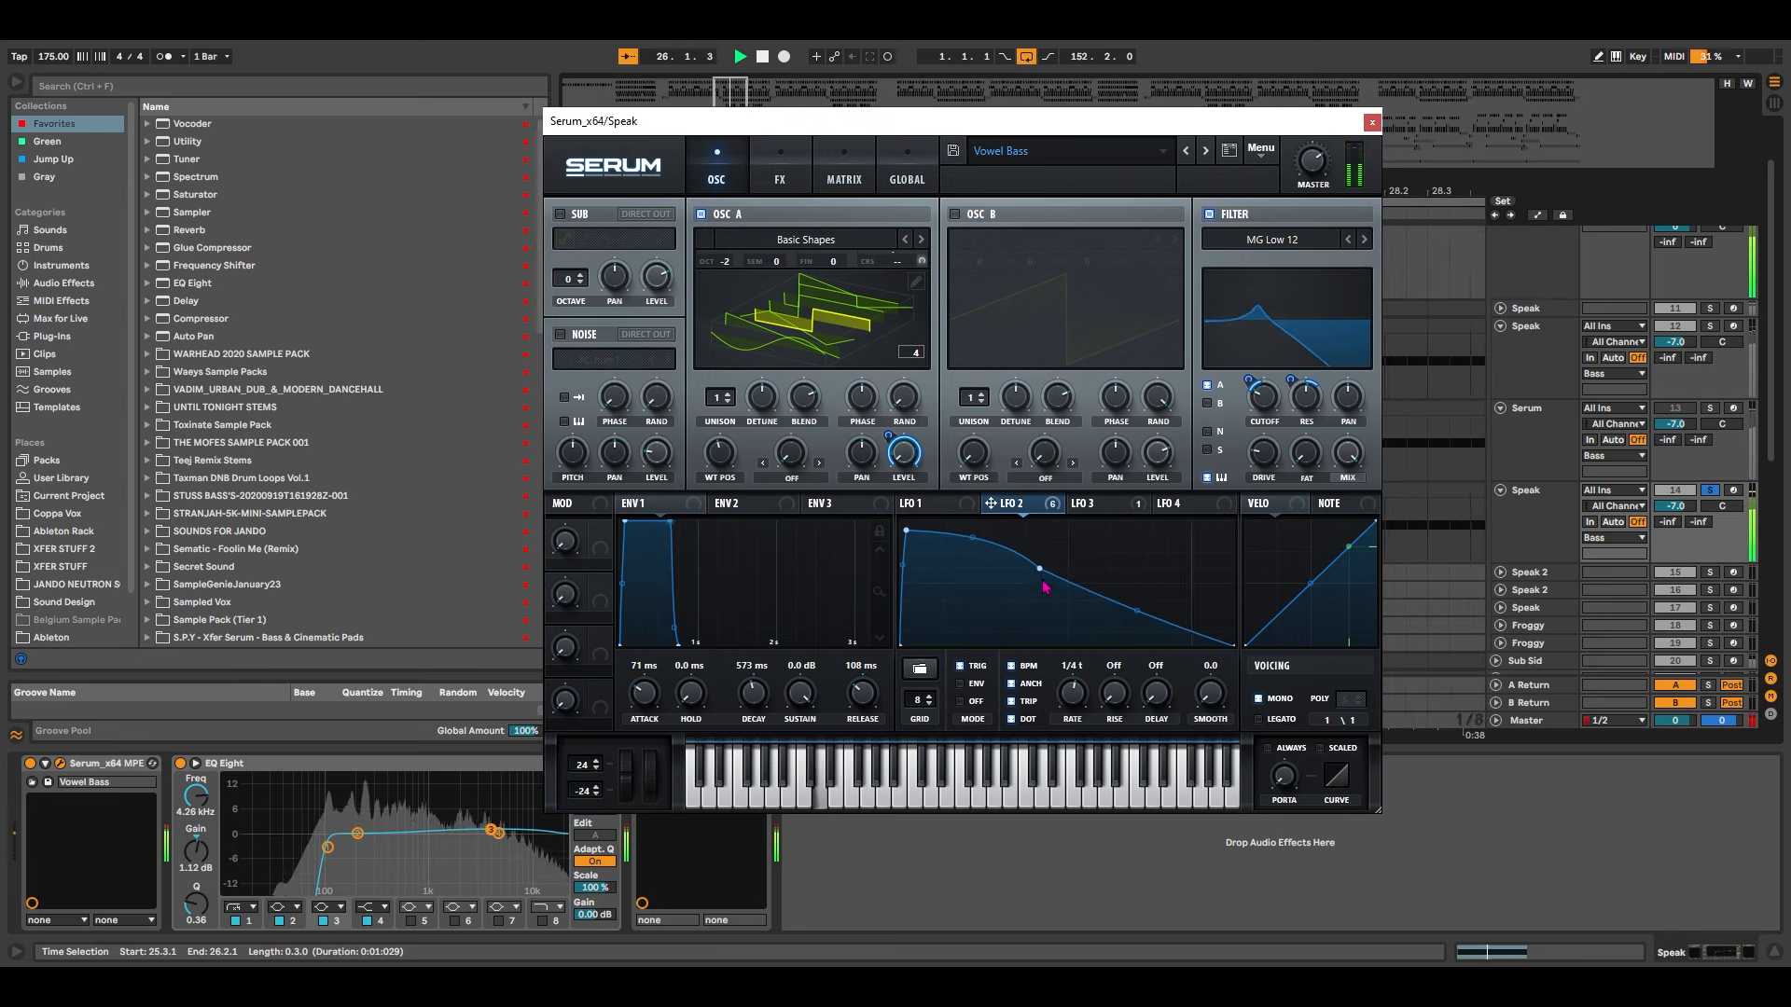
drag(1043, 581, 965, 567)
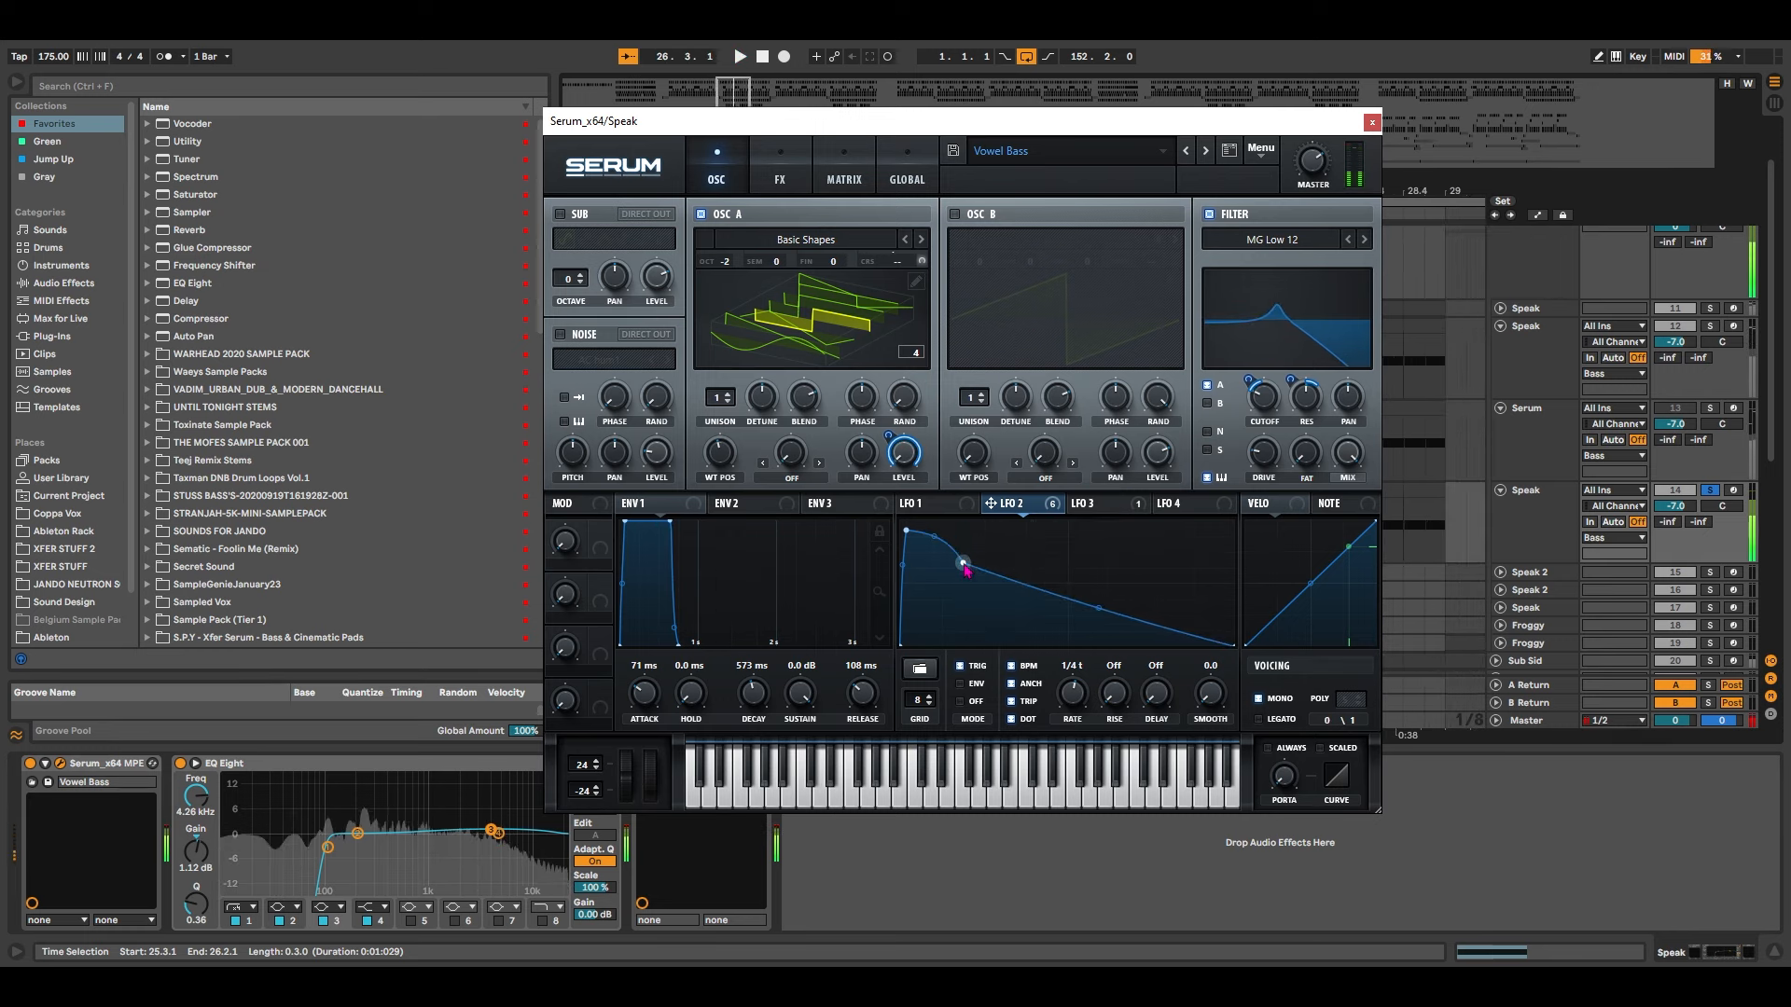
drag(1072, 692, 1071, 733)
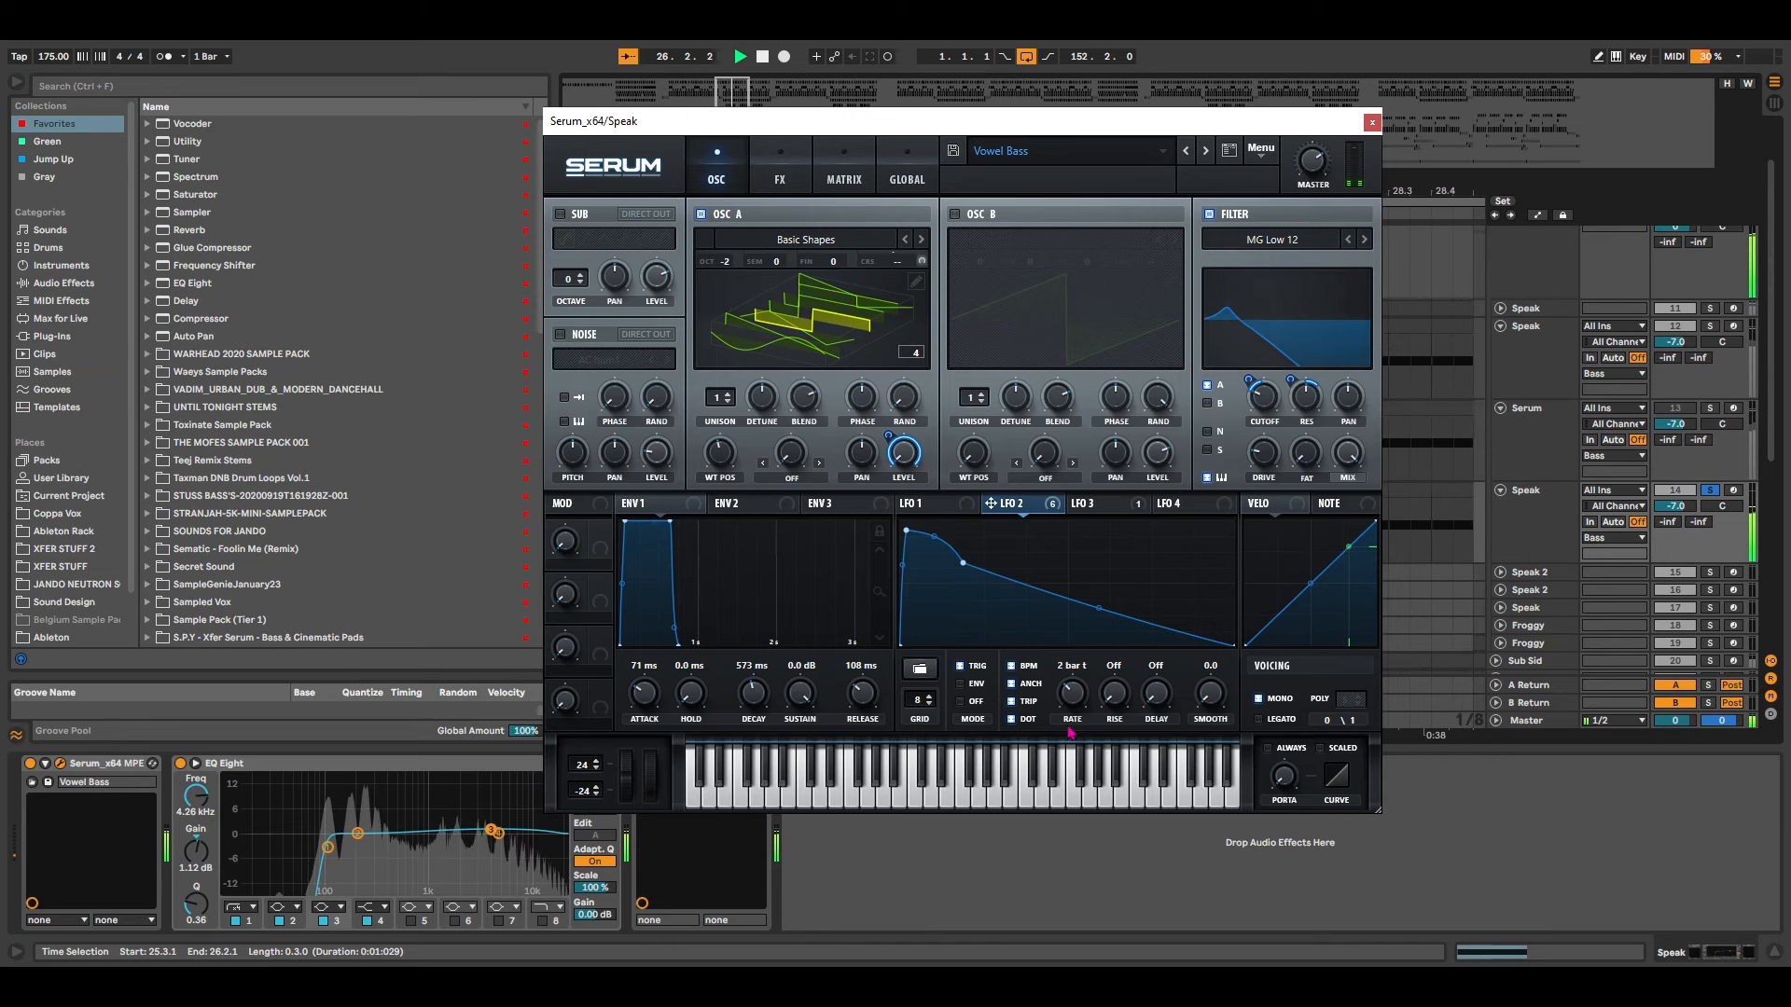